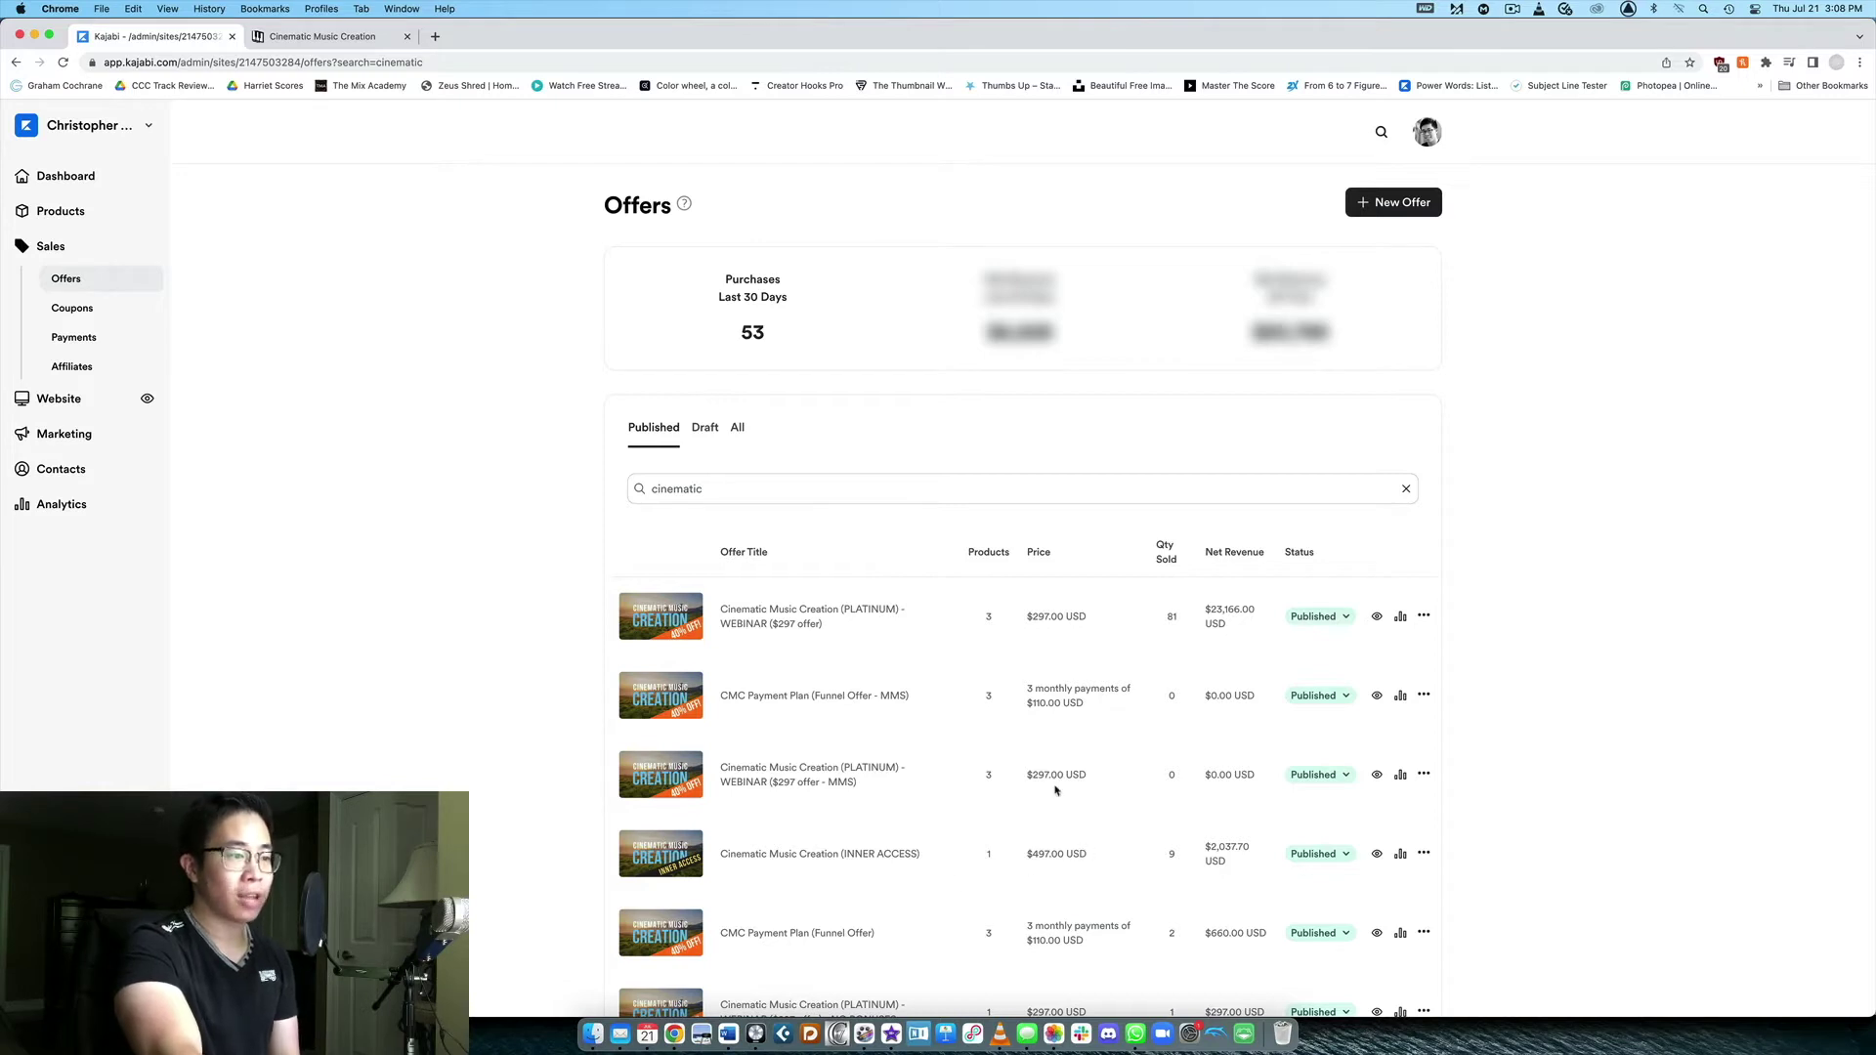
# Start a new offer titled 'test offer price' containing the Cinematic Music Creation product
pyautogui.click(1398, 202)
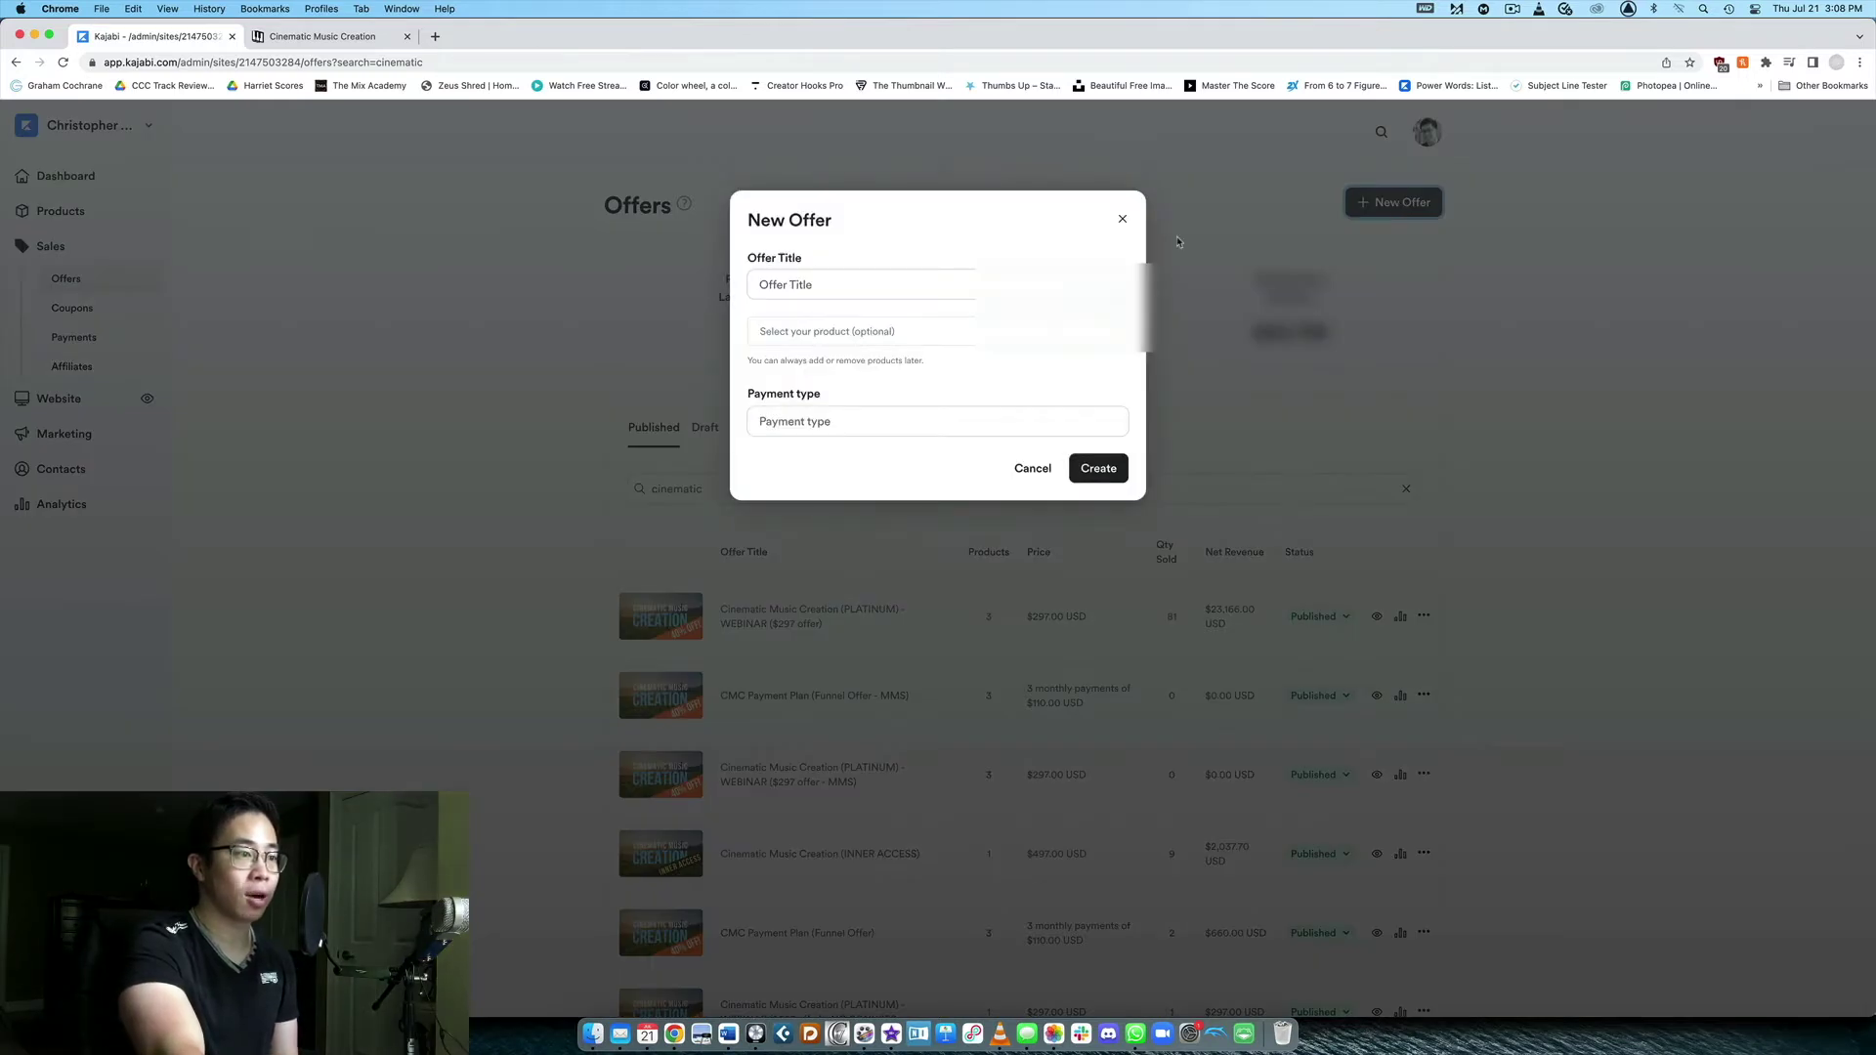
pyautogui.click(845, 281)
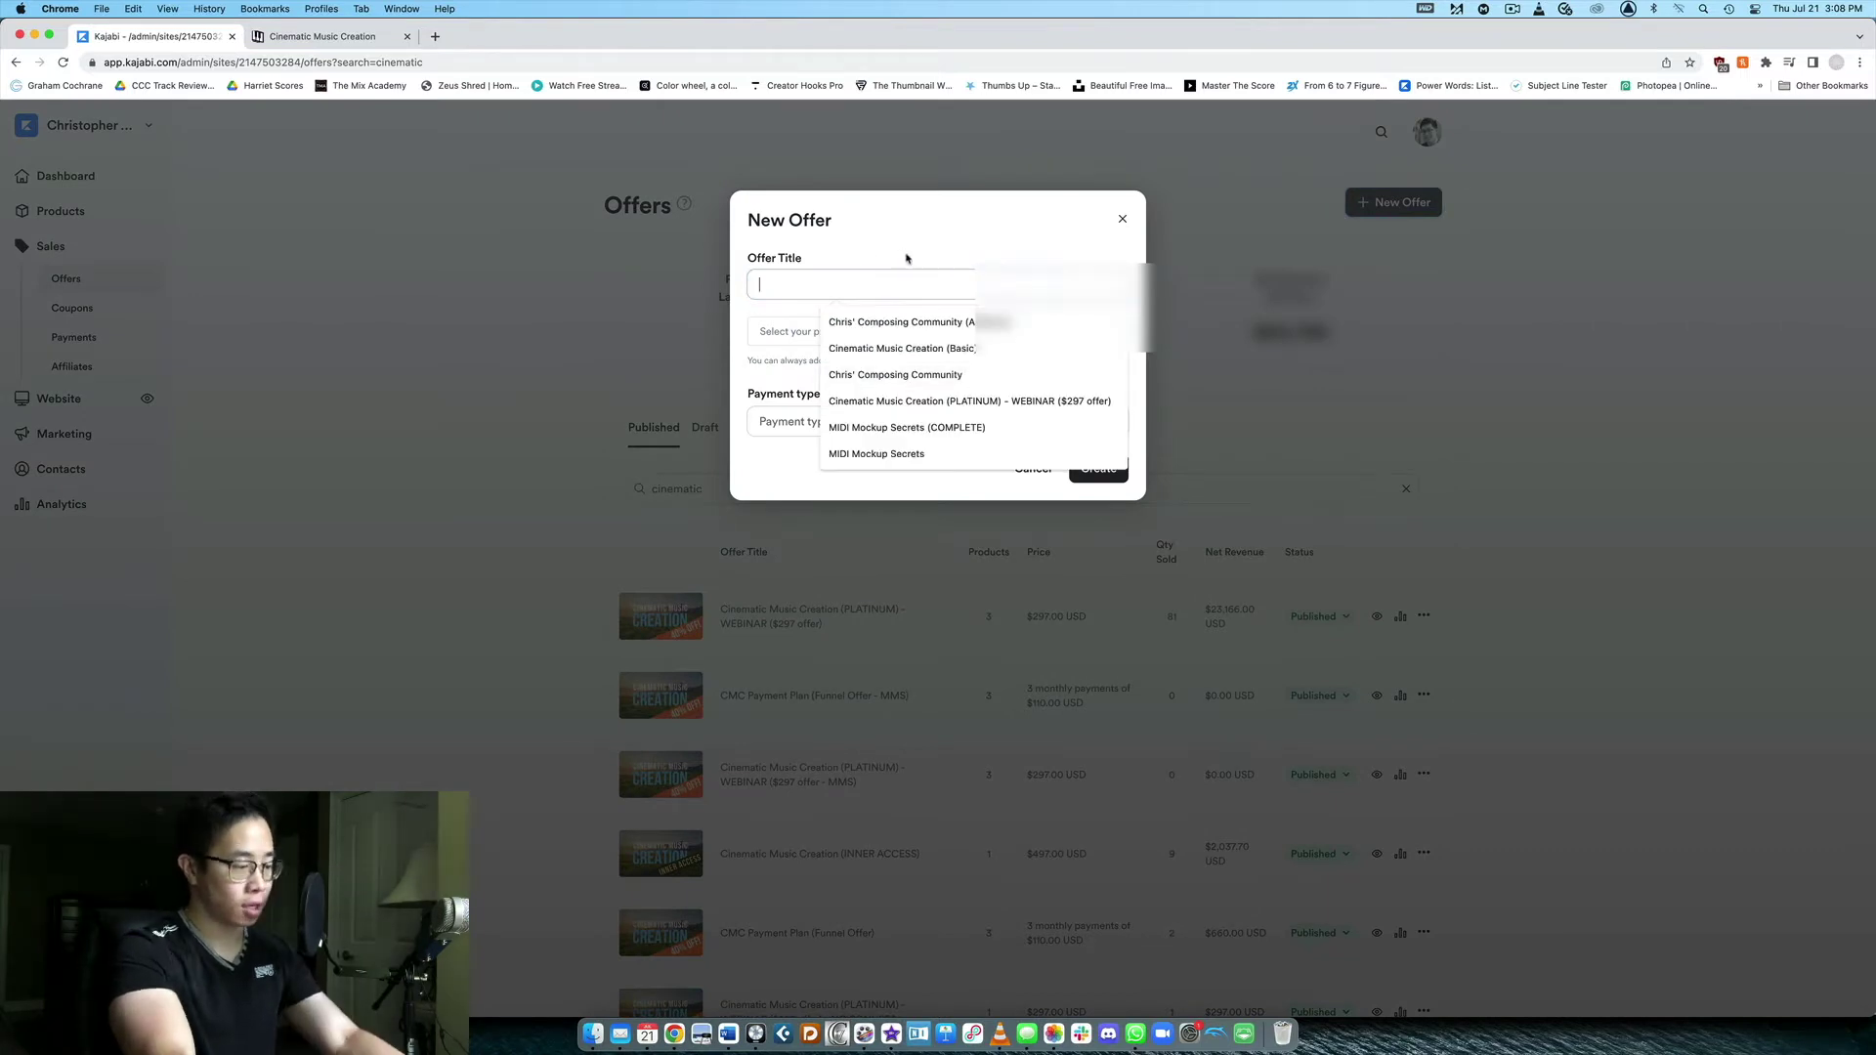
pyautogui.write('test off')
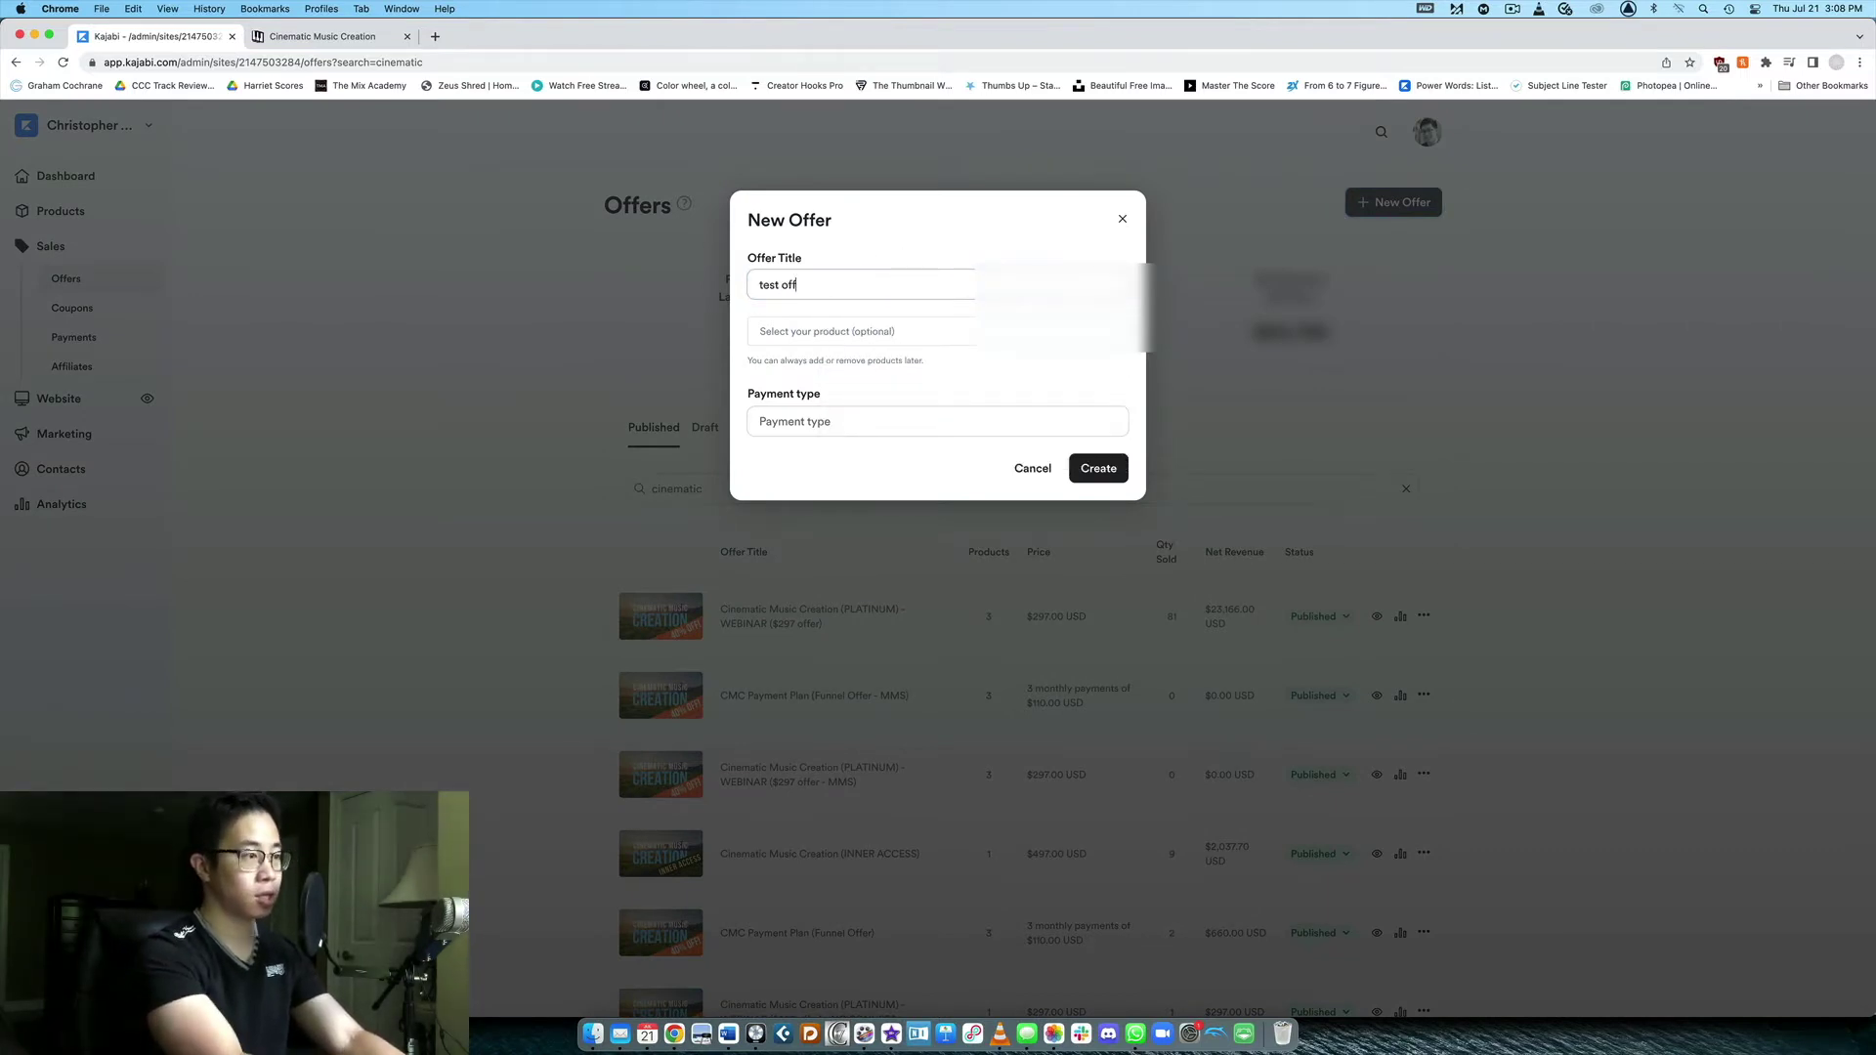
pyautogui.write('er price')
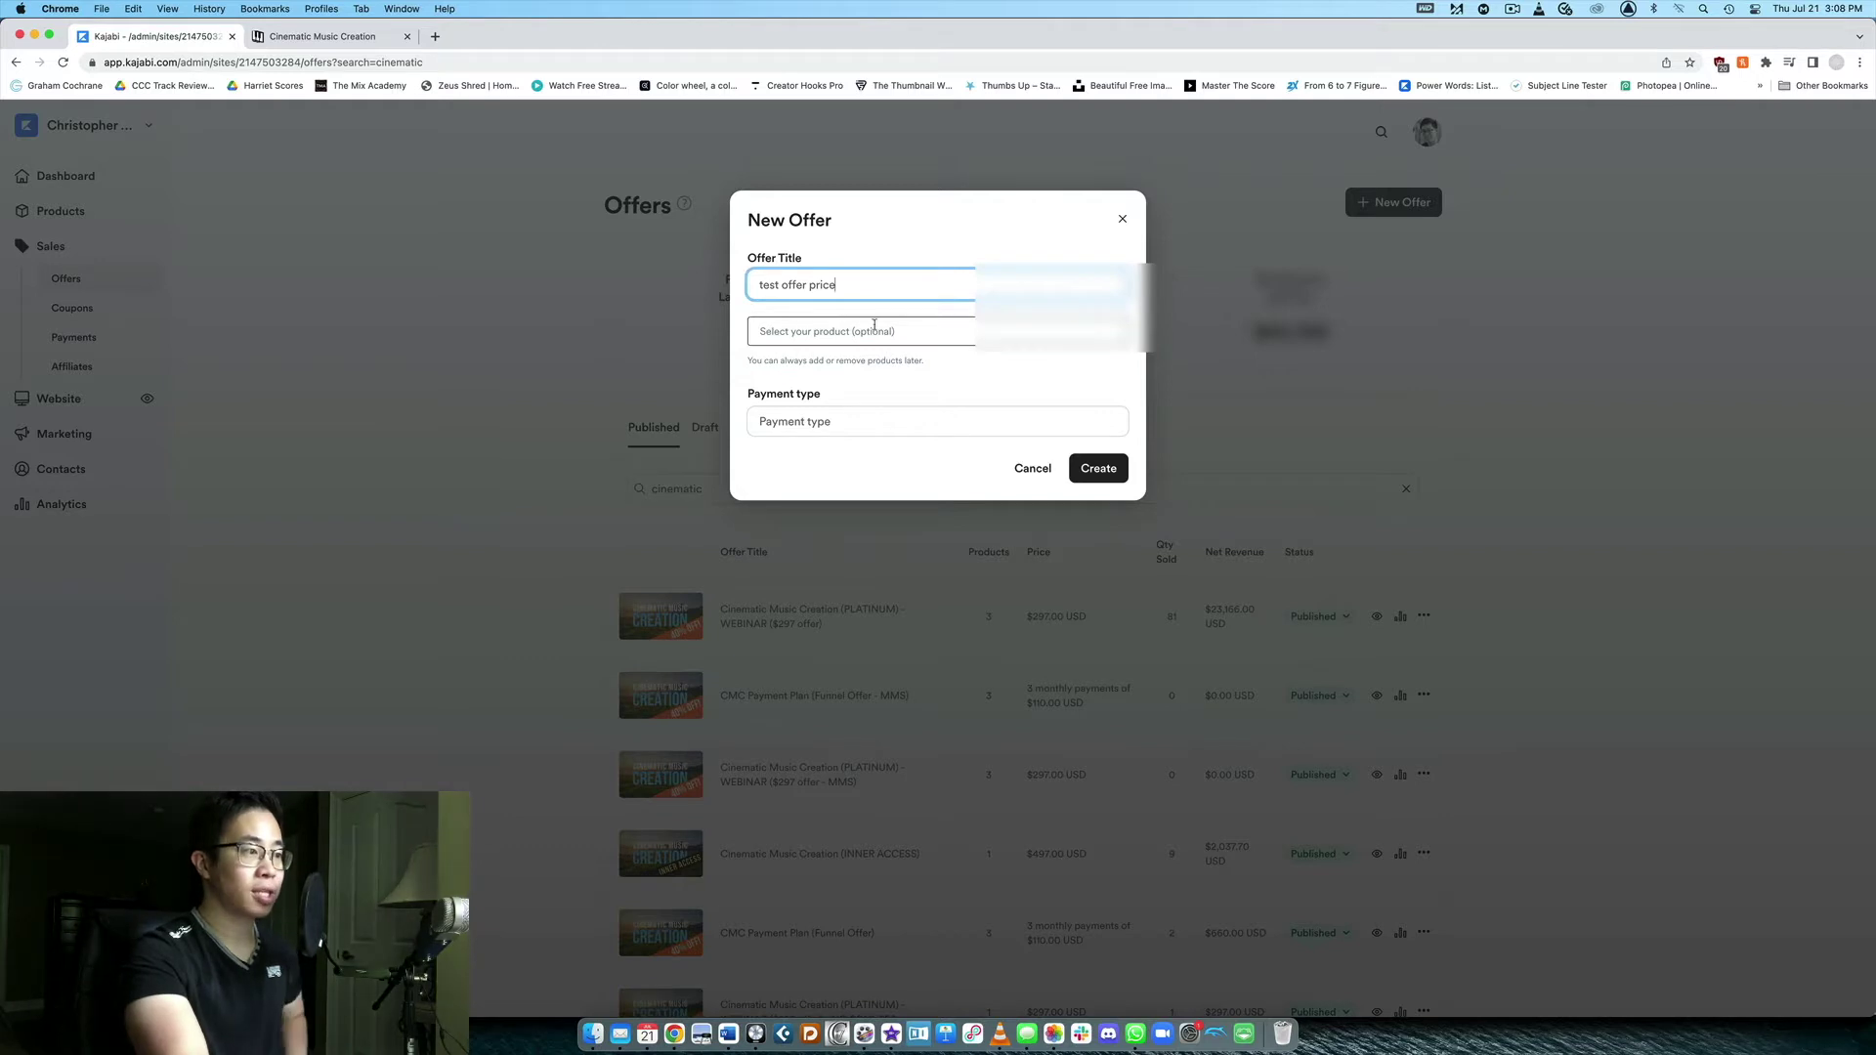
pyautogui.click(872, 332)
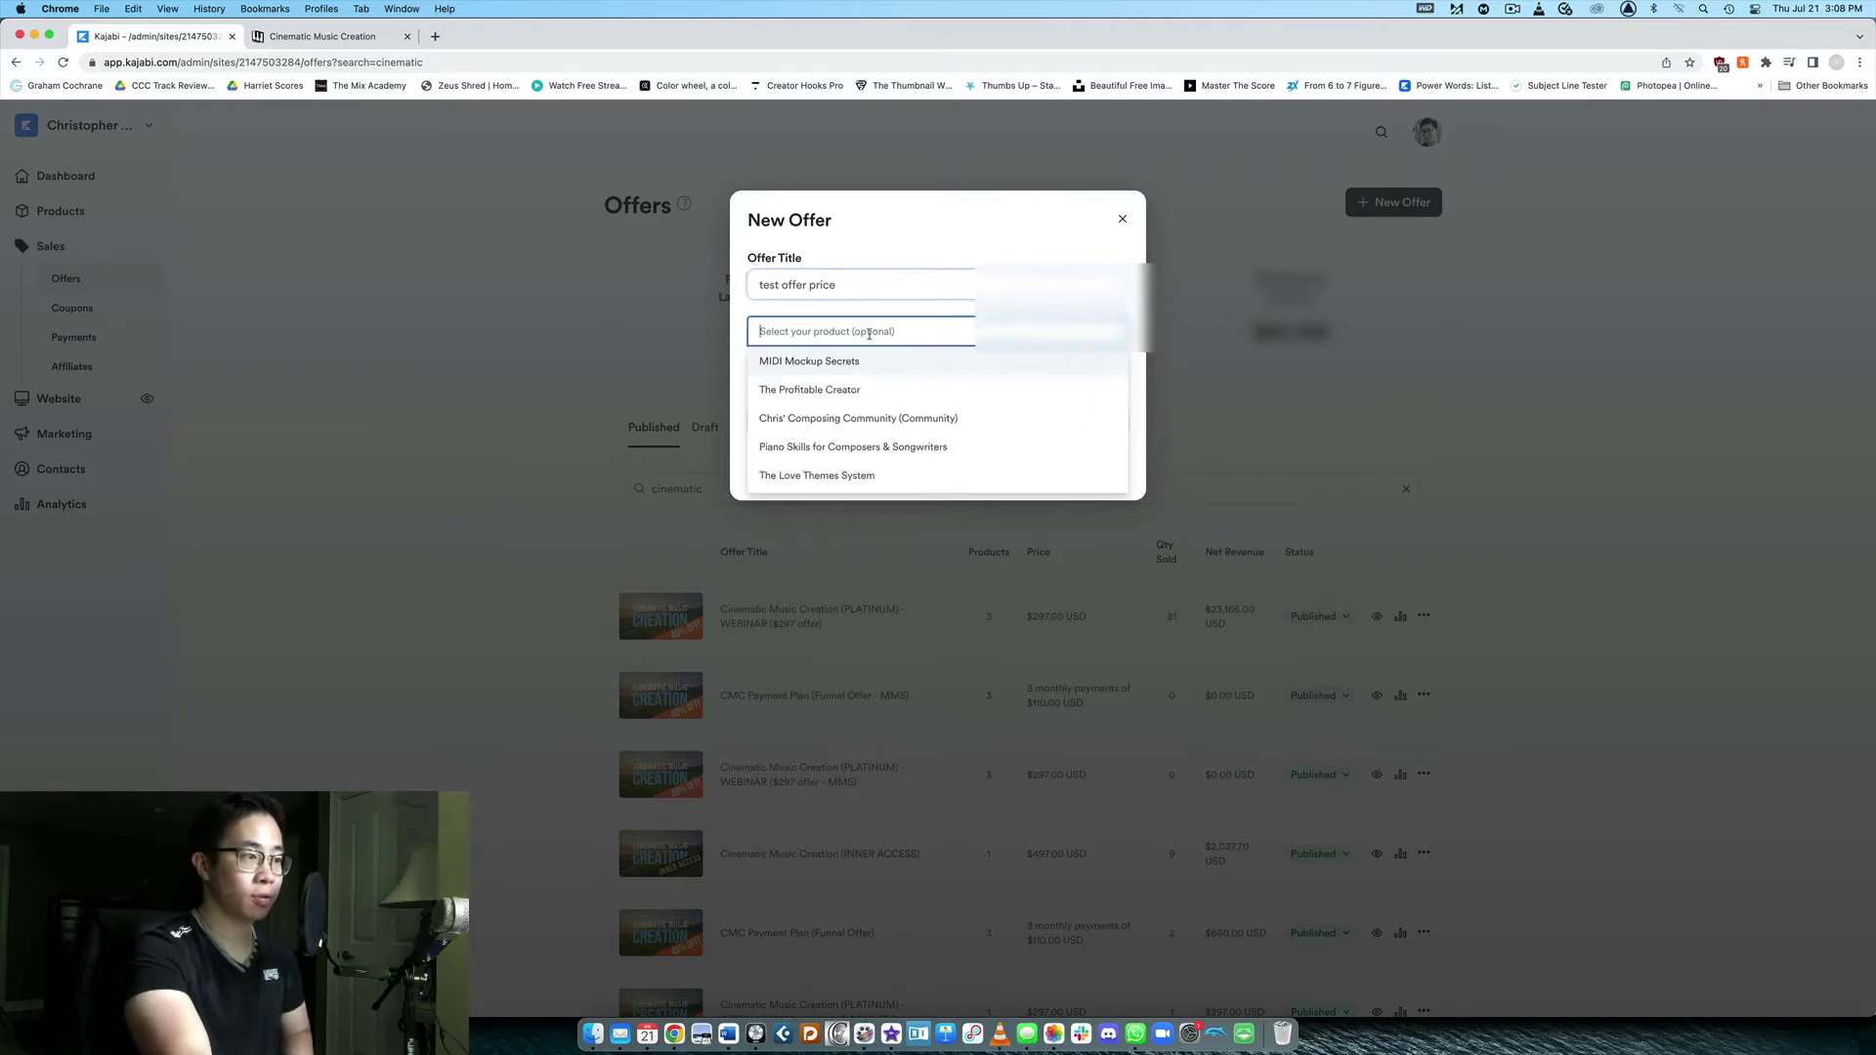
pyautogui.scroll(-3, 925, 403)
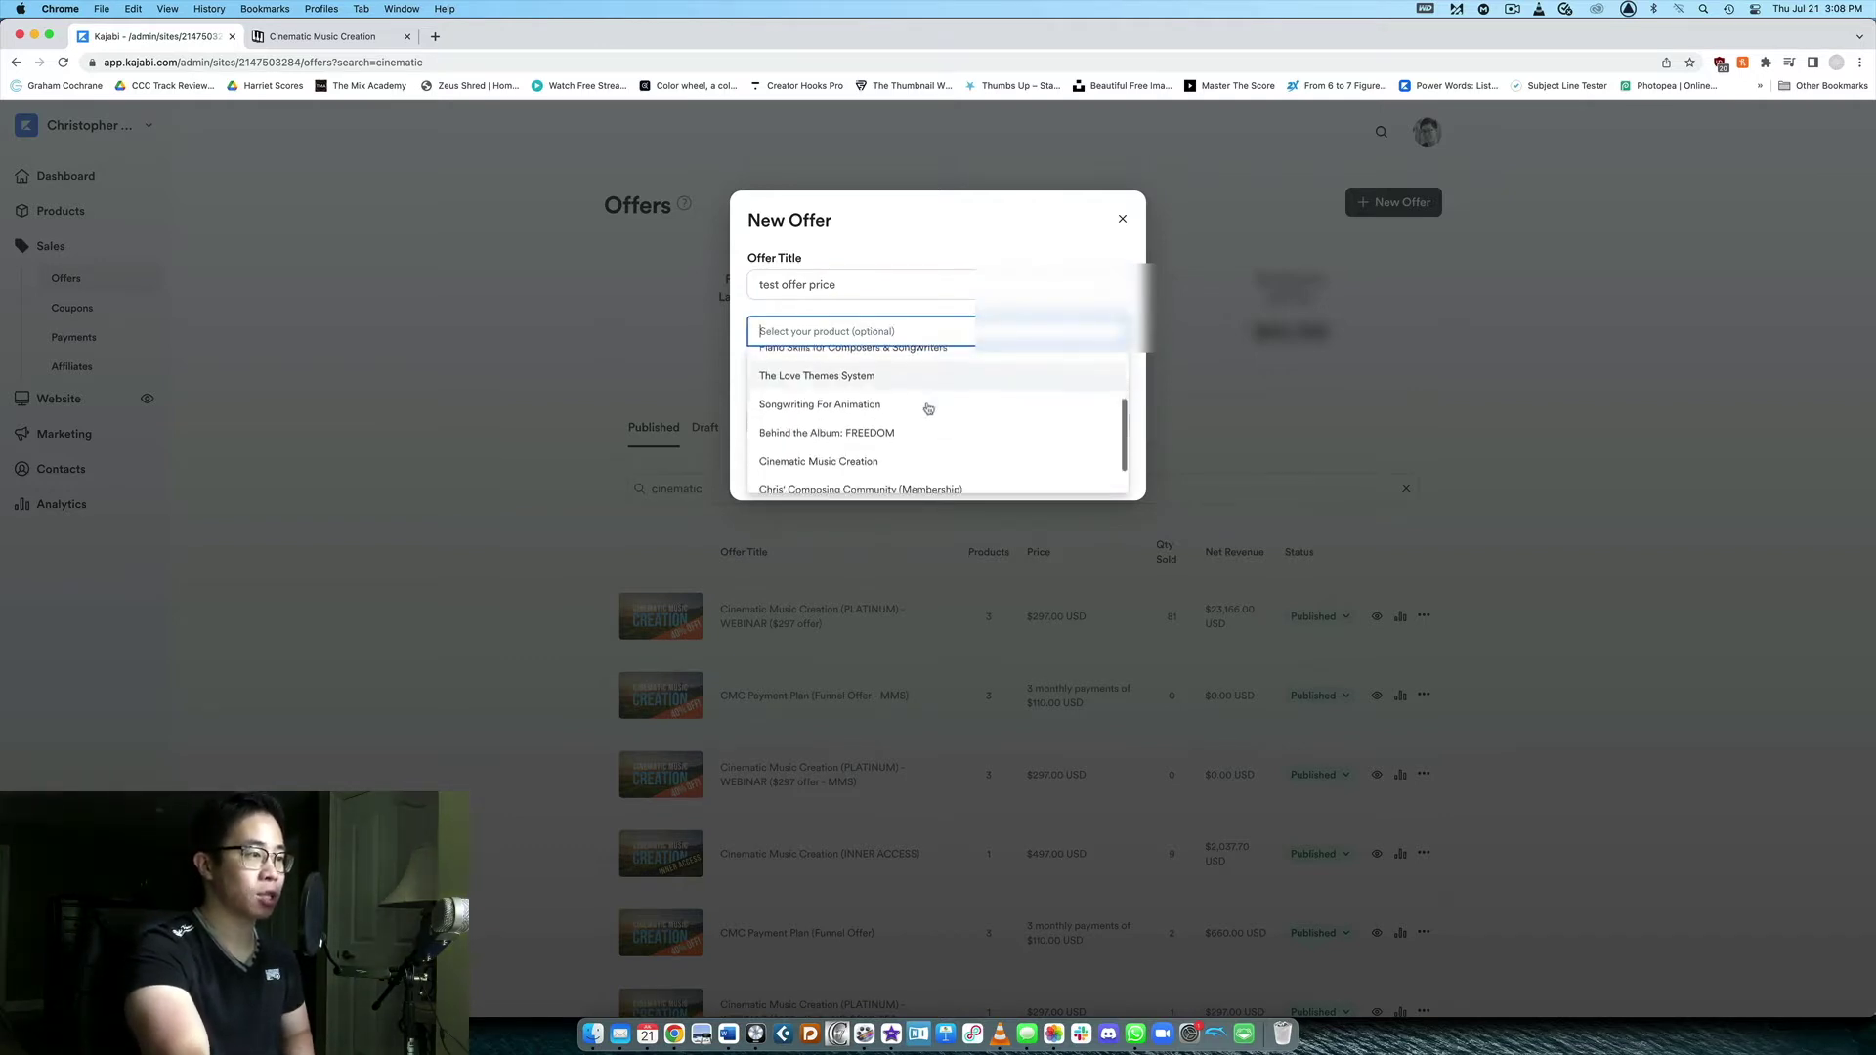
pyautogui.scroll(-2, 918, 408)
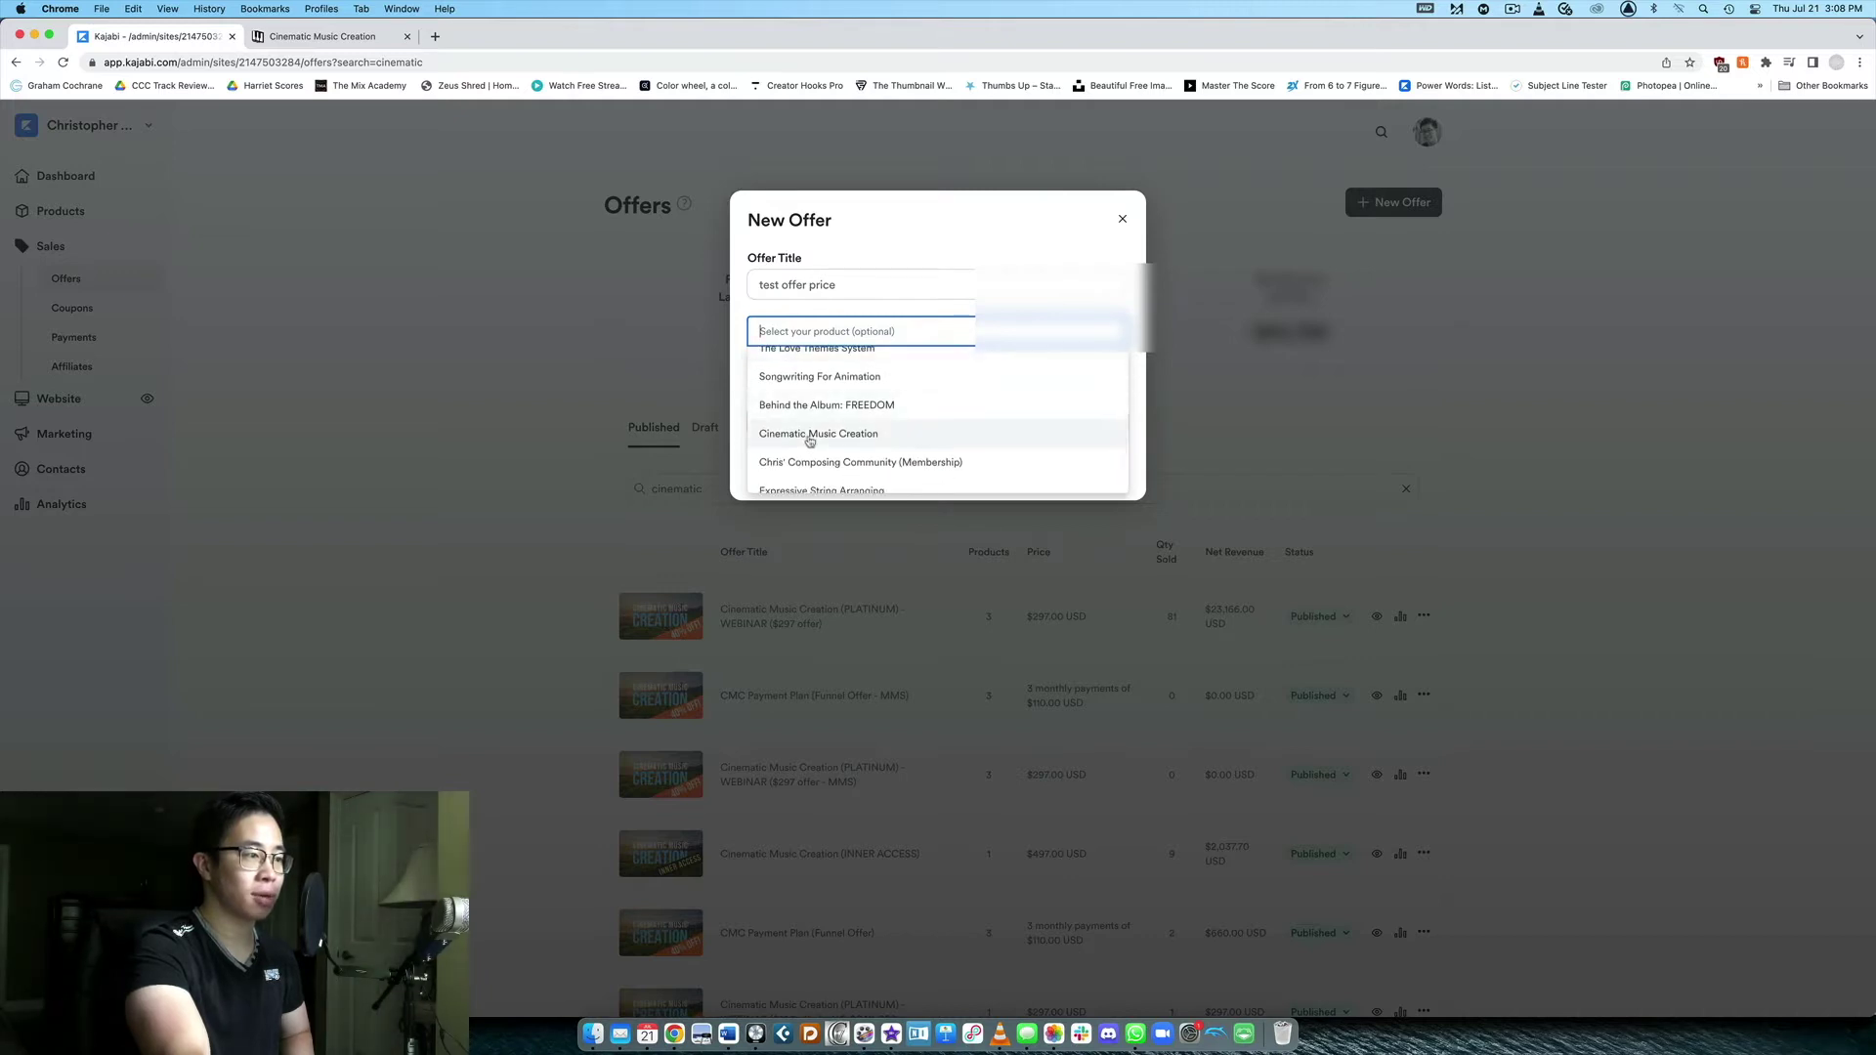
pyautogui.click(819, 427)
pyautogui.click(1145, 402)
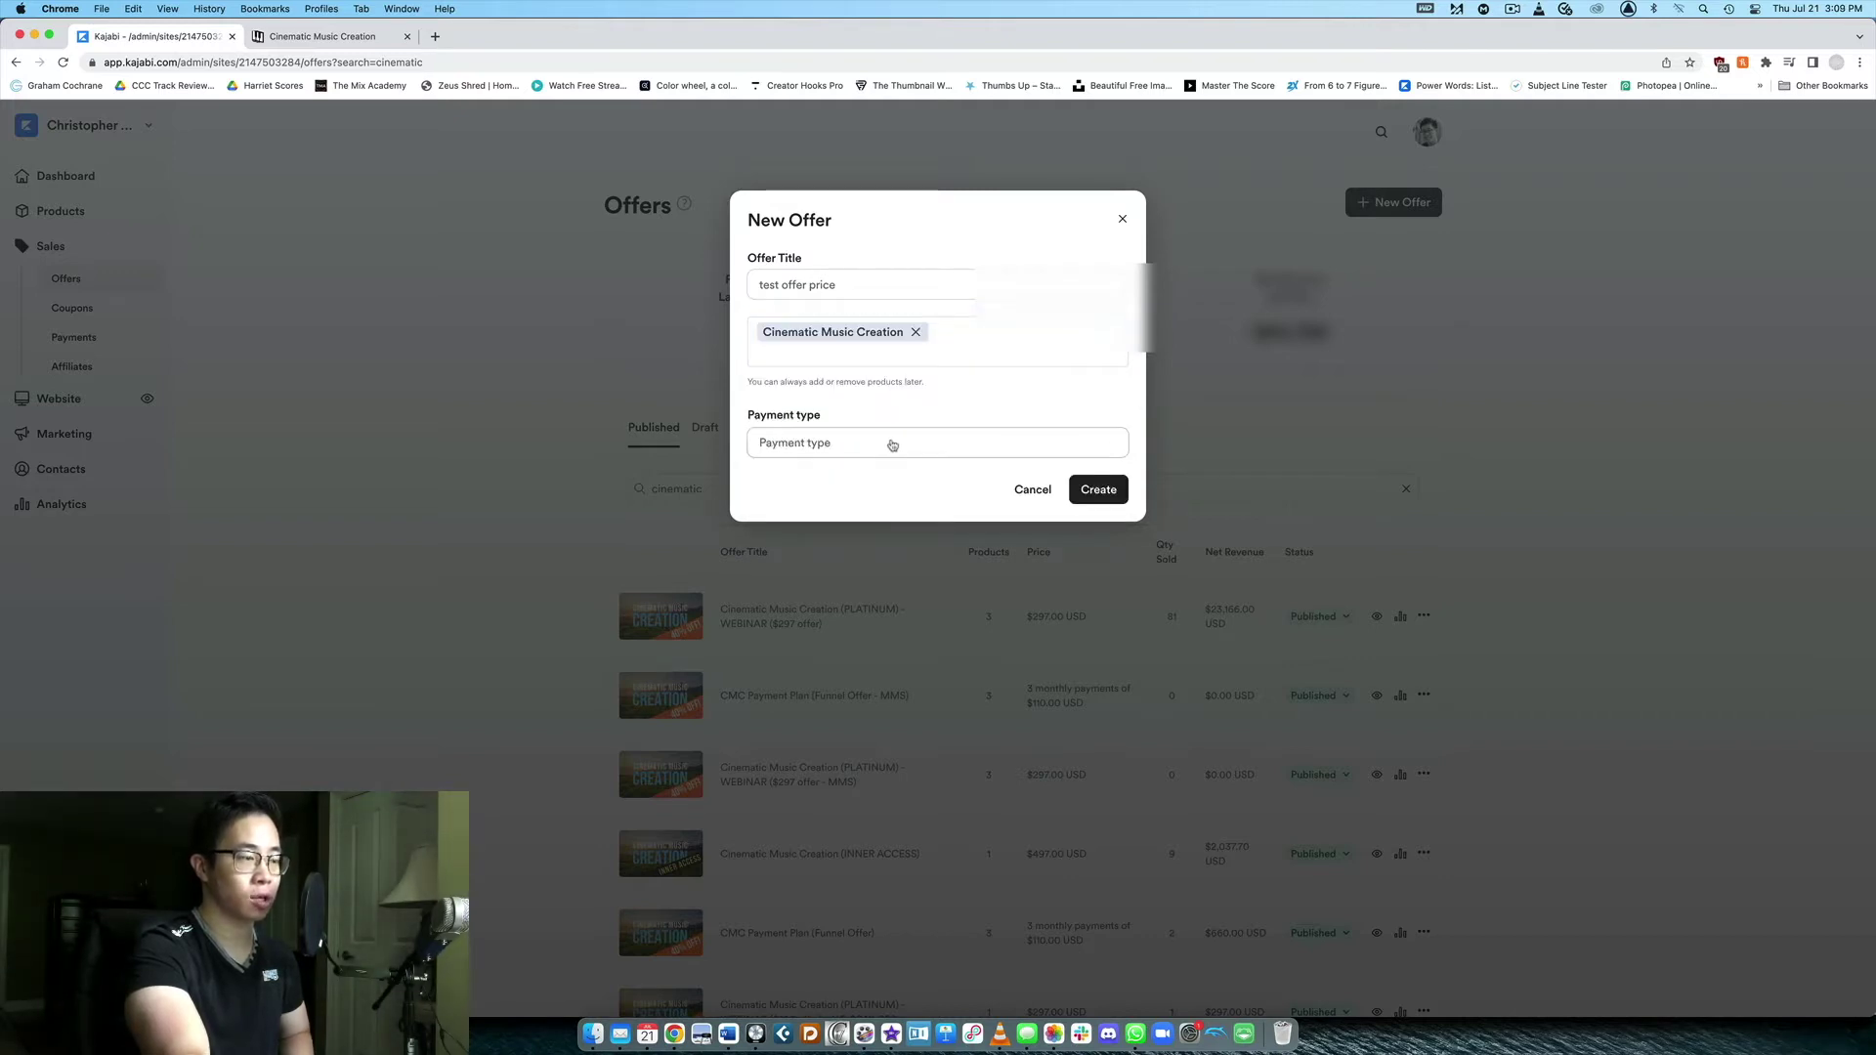
# Make it a one-time payment of 197 and create the offer
pyautogui.click(890, 443)
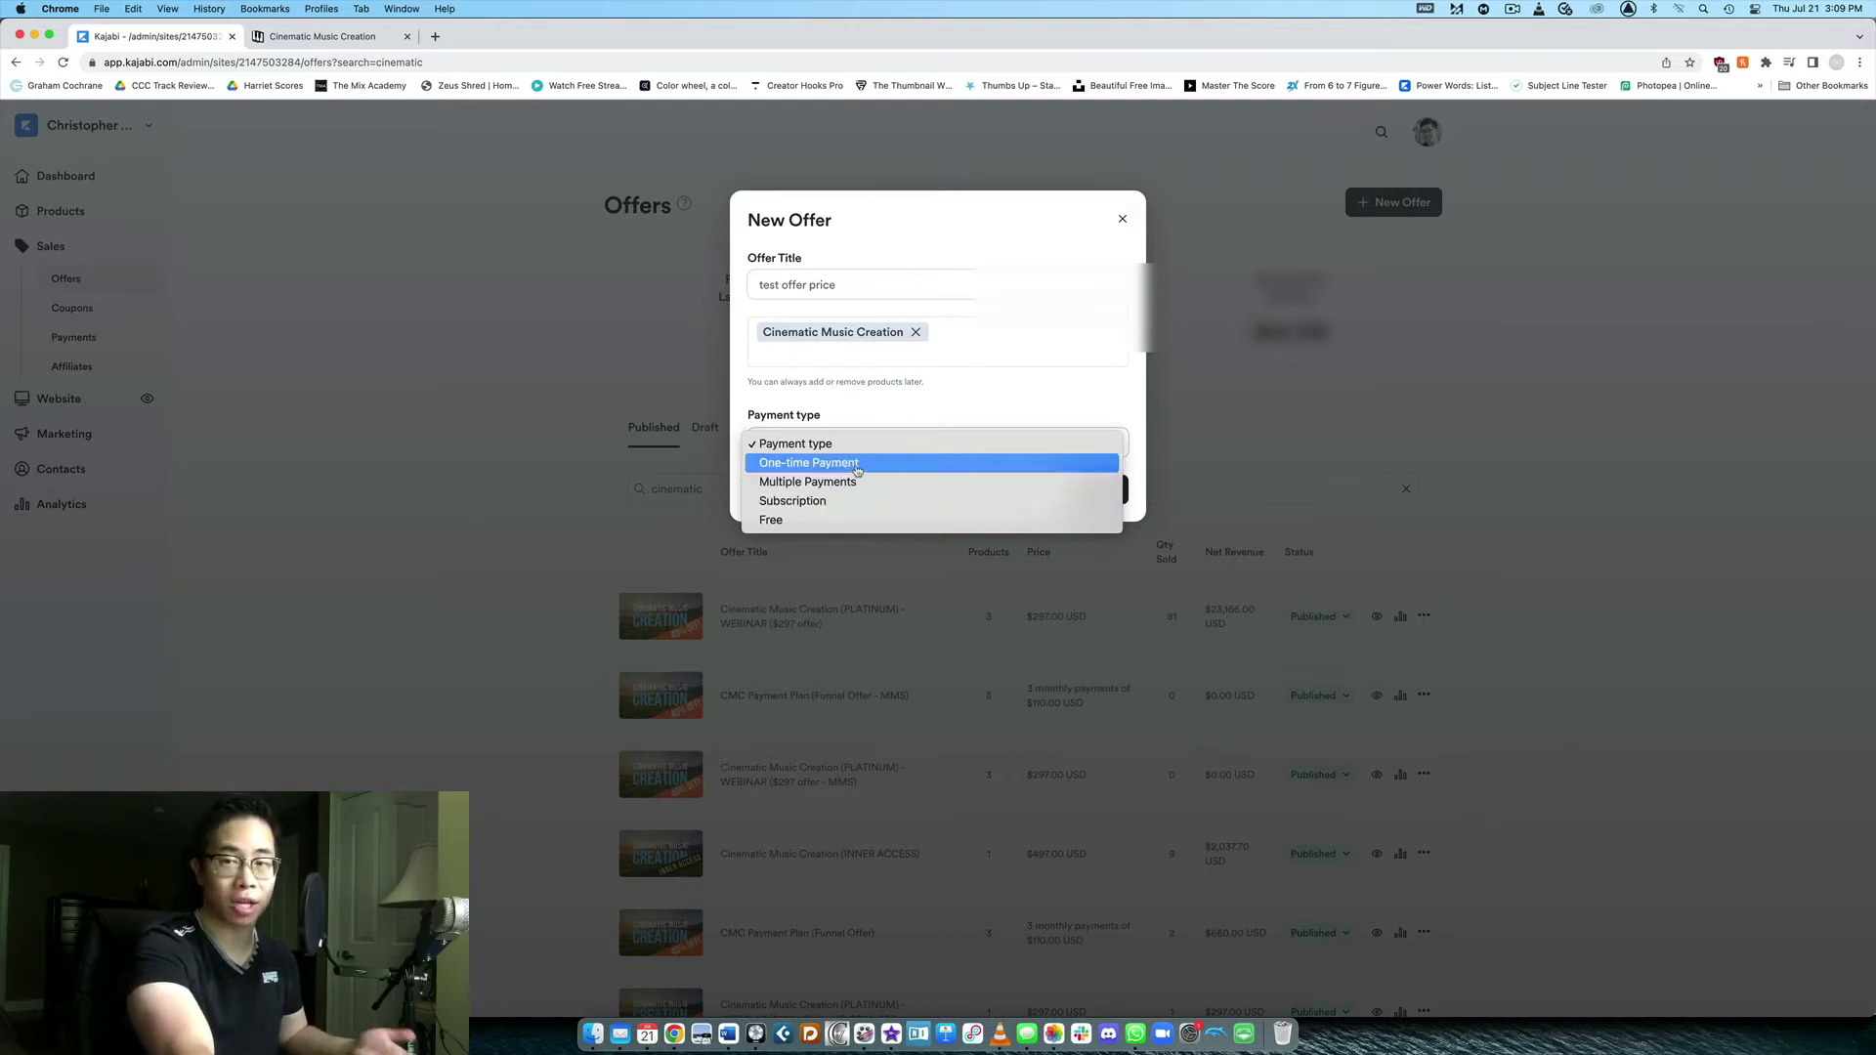
pyautogui.click(857, 466)
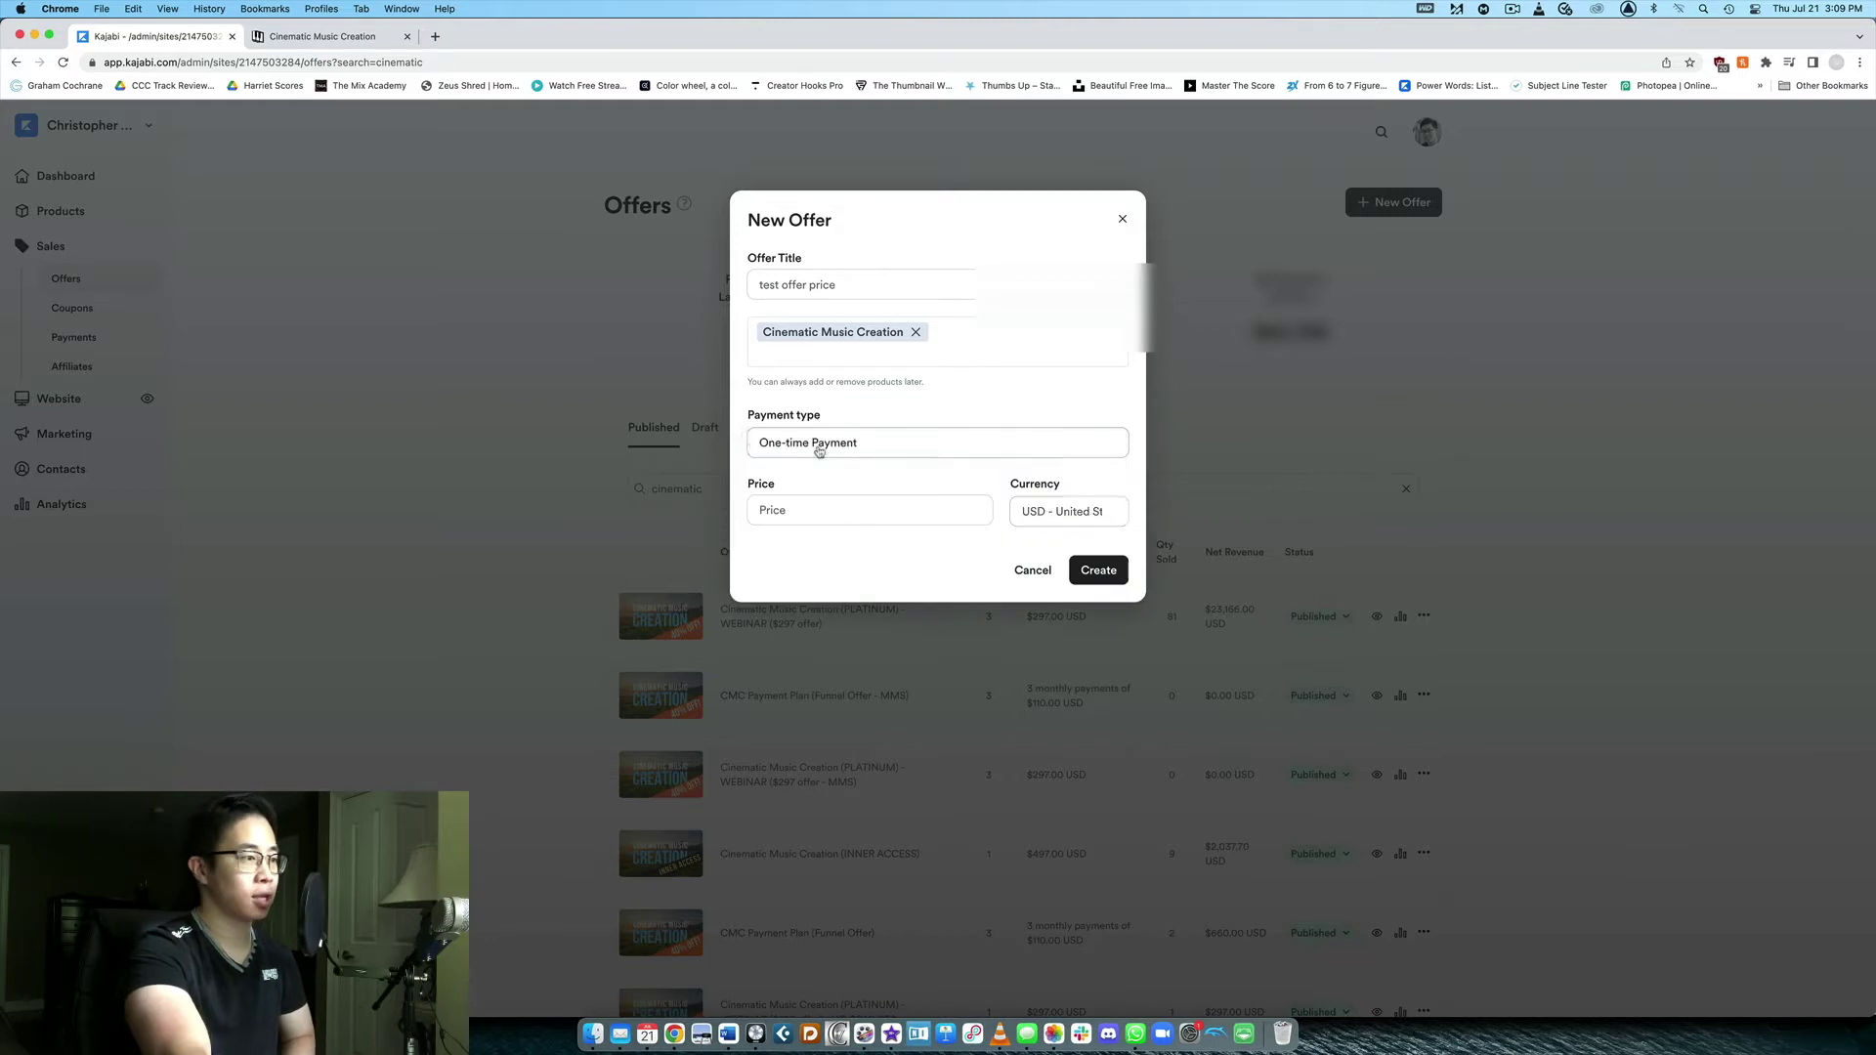
pyautogui.click(839, 507)
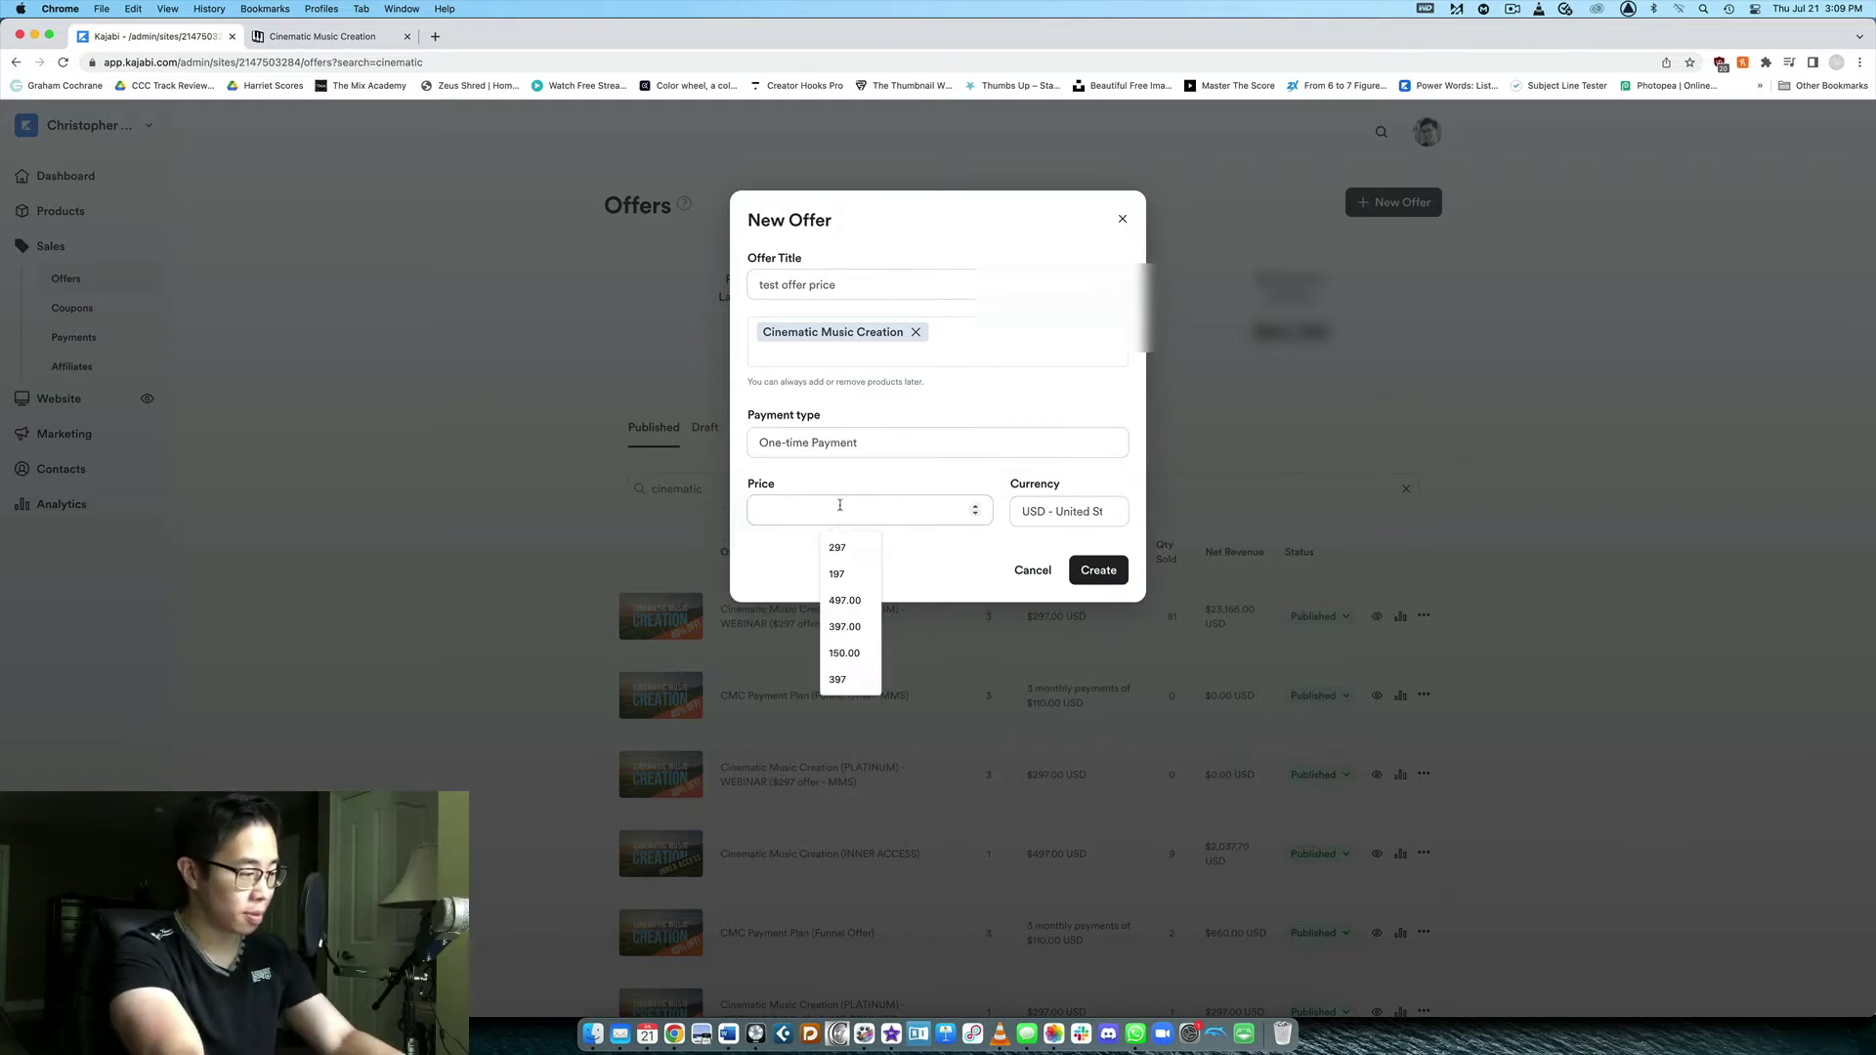
pyautogui.write('197')
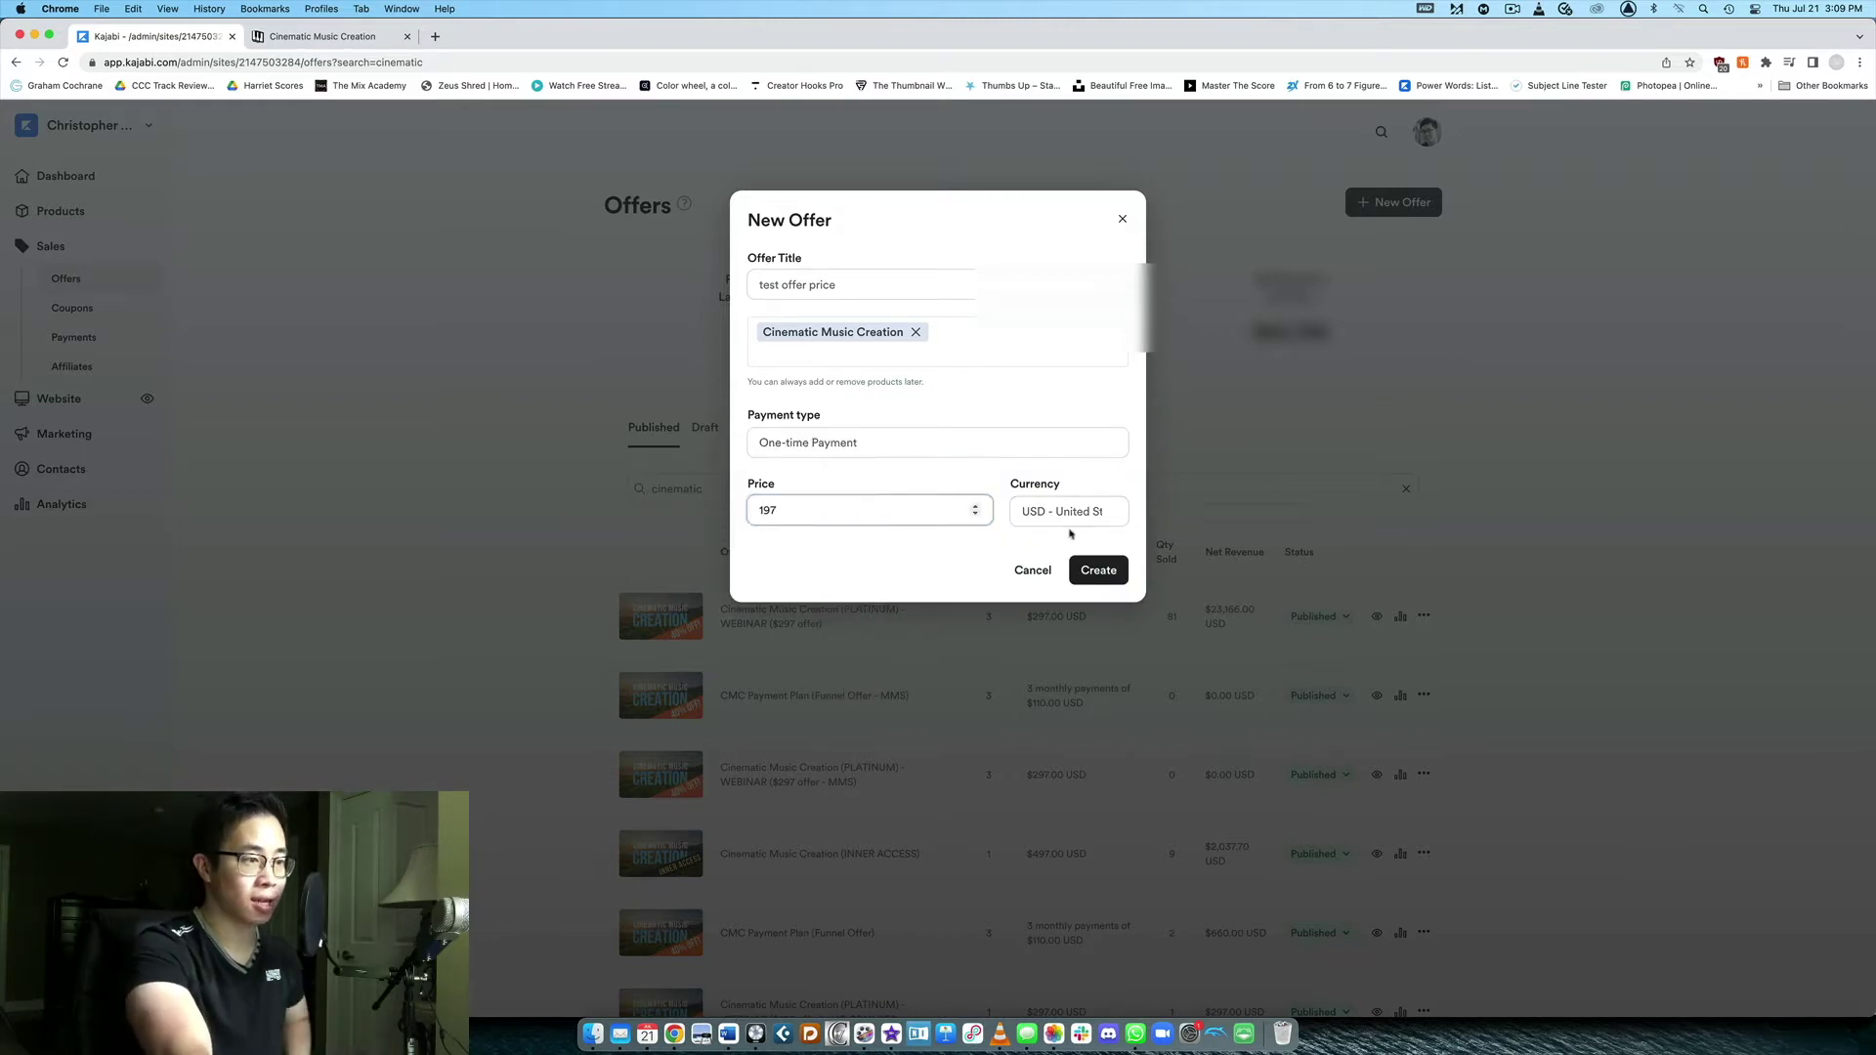
pyautogui.press('Return')
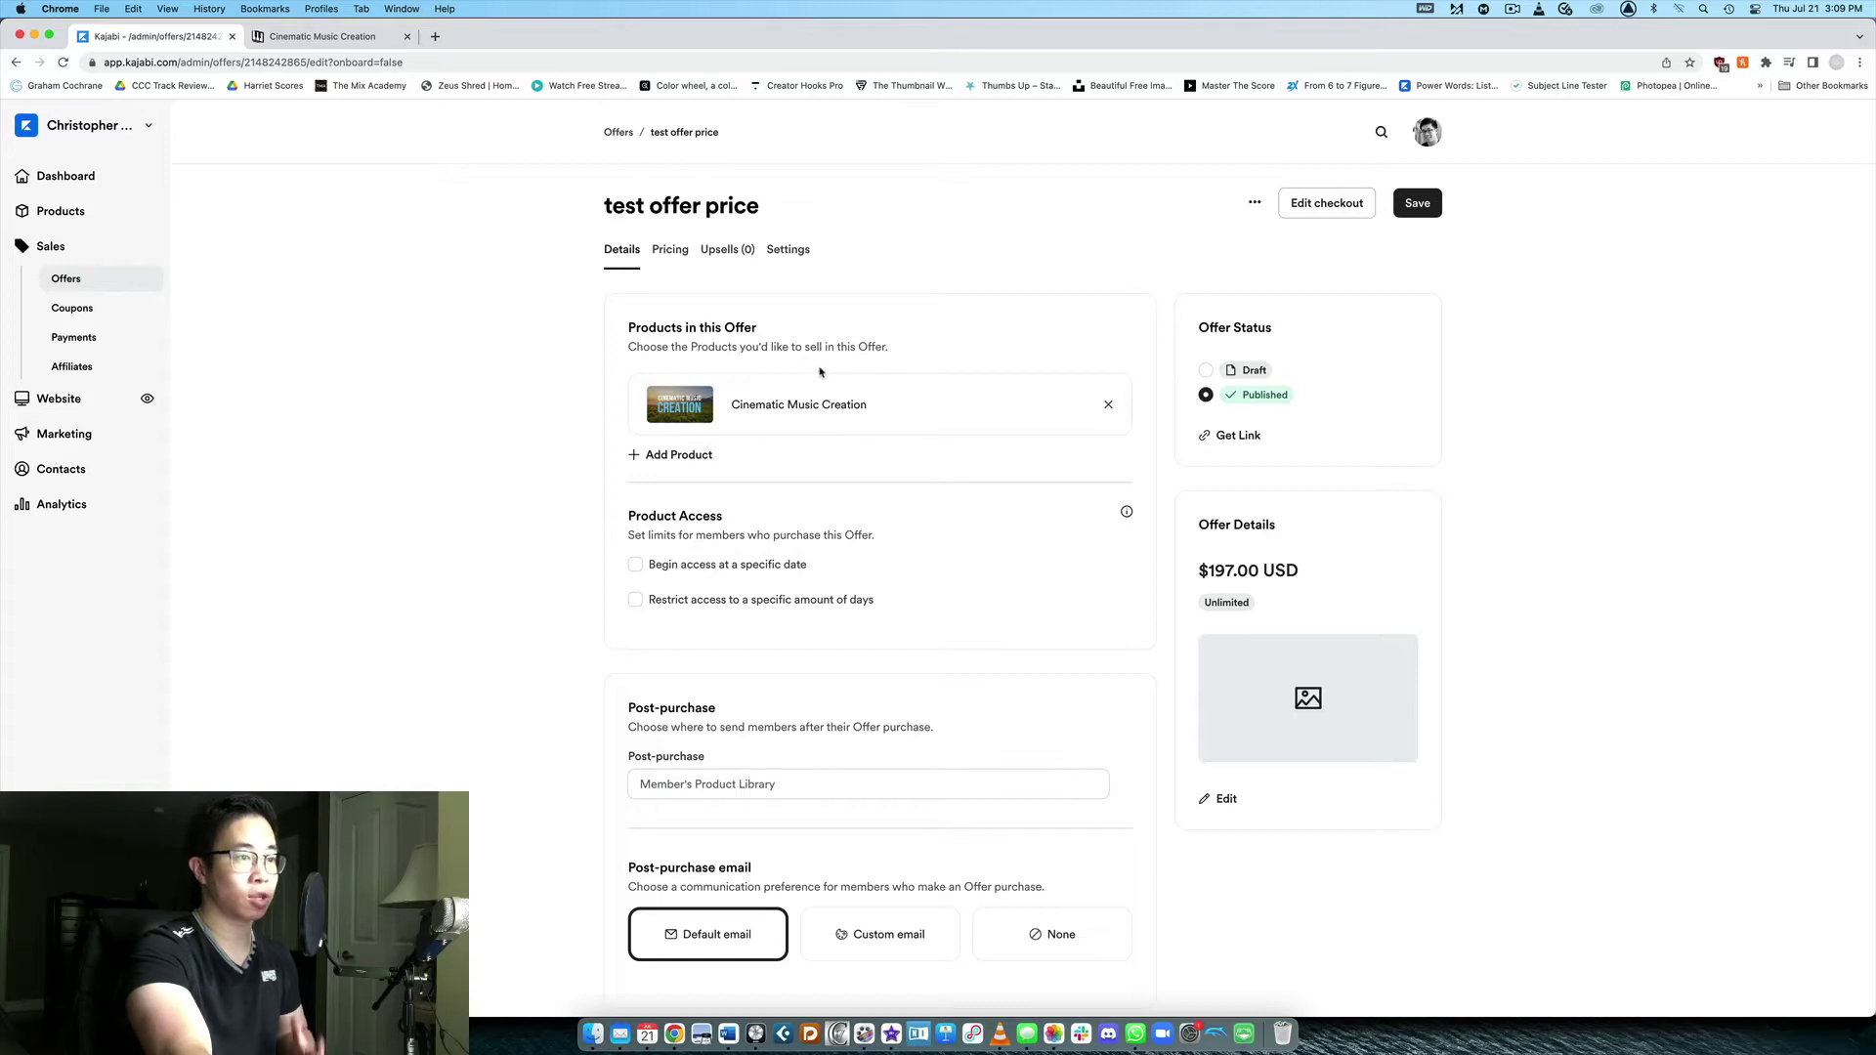
pyautogui.click(678, 459)
pyautogui.click(699, 467)
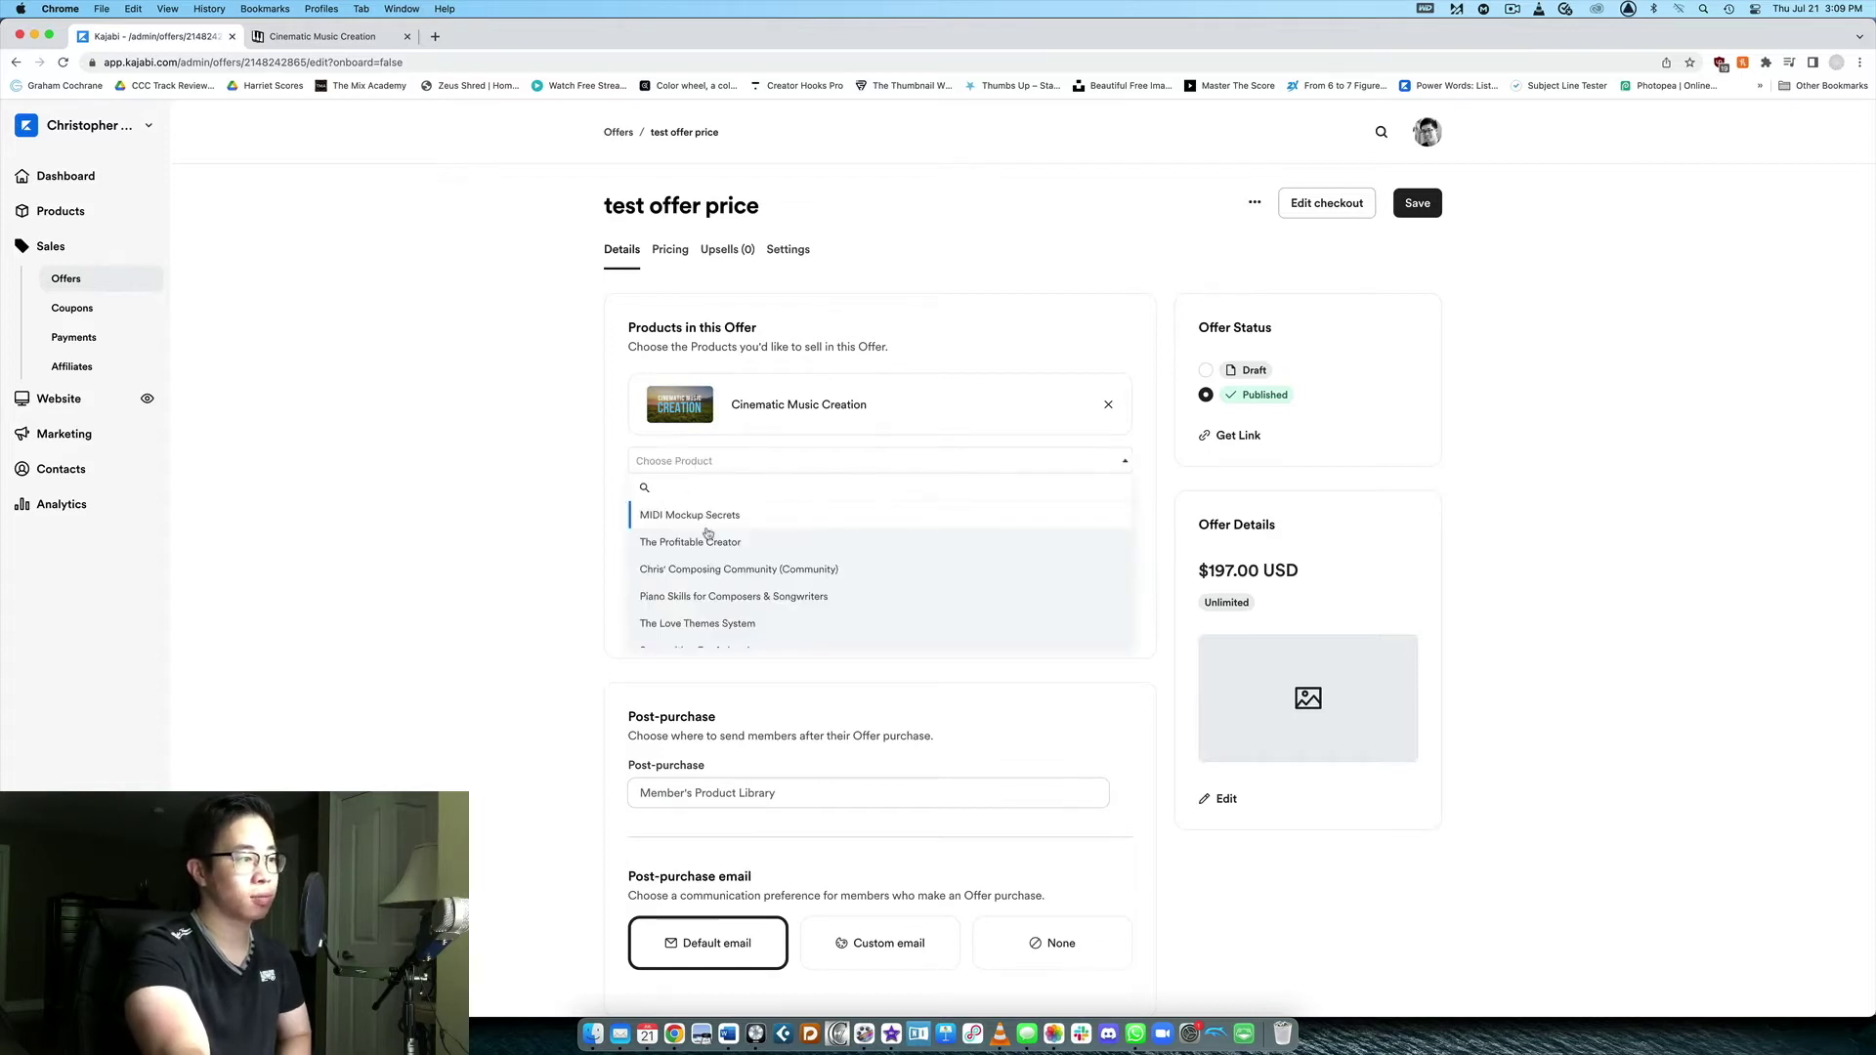
pyautogui.click(1486, 475)
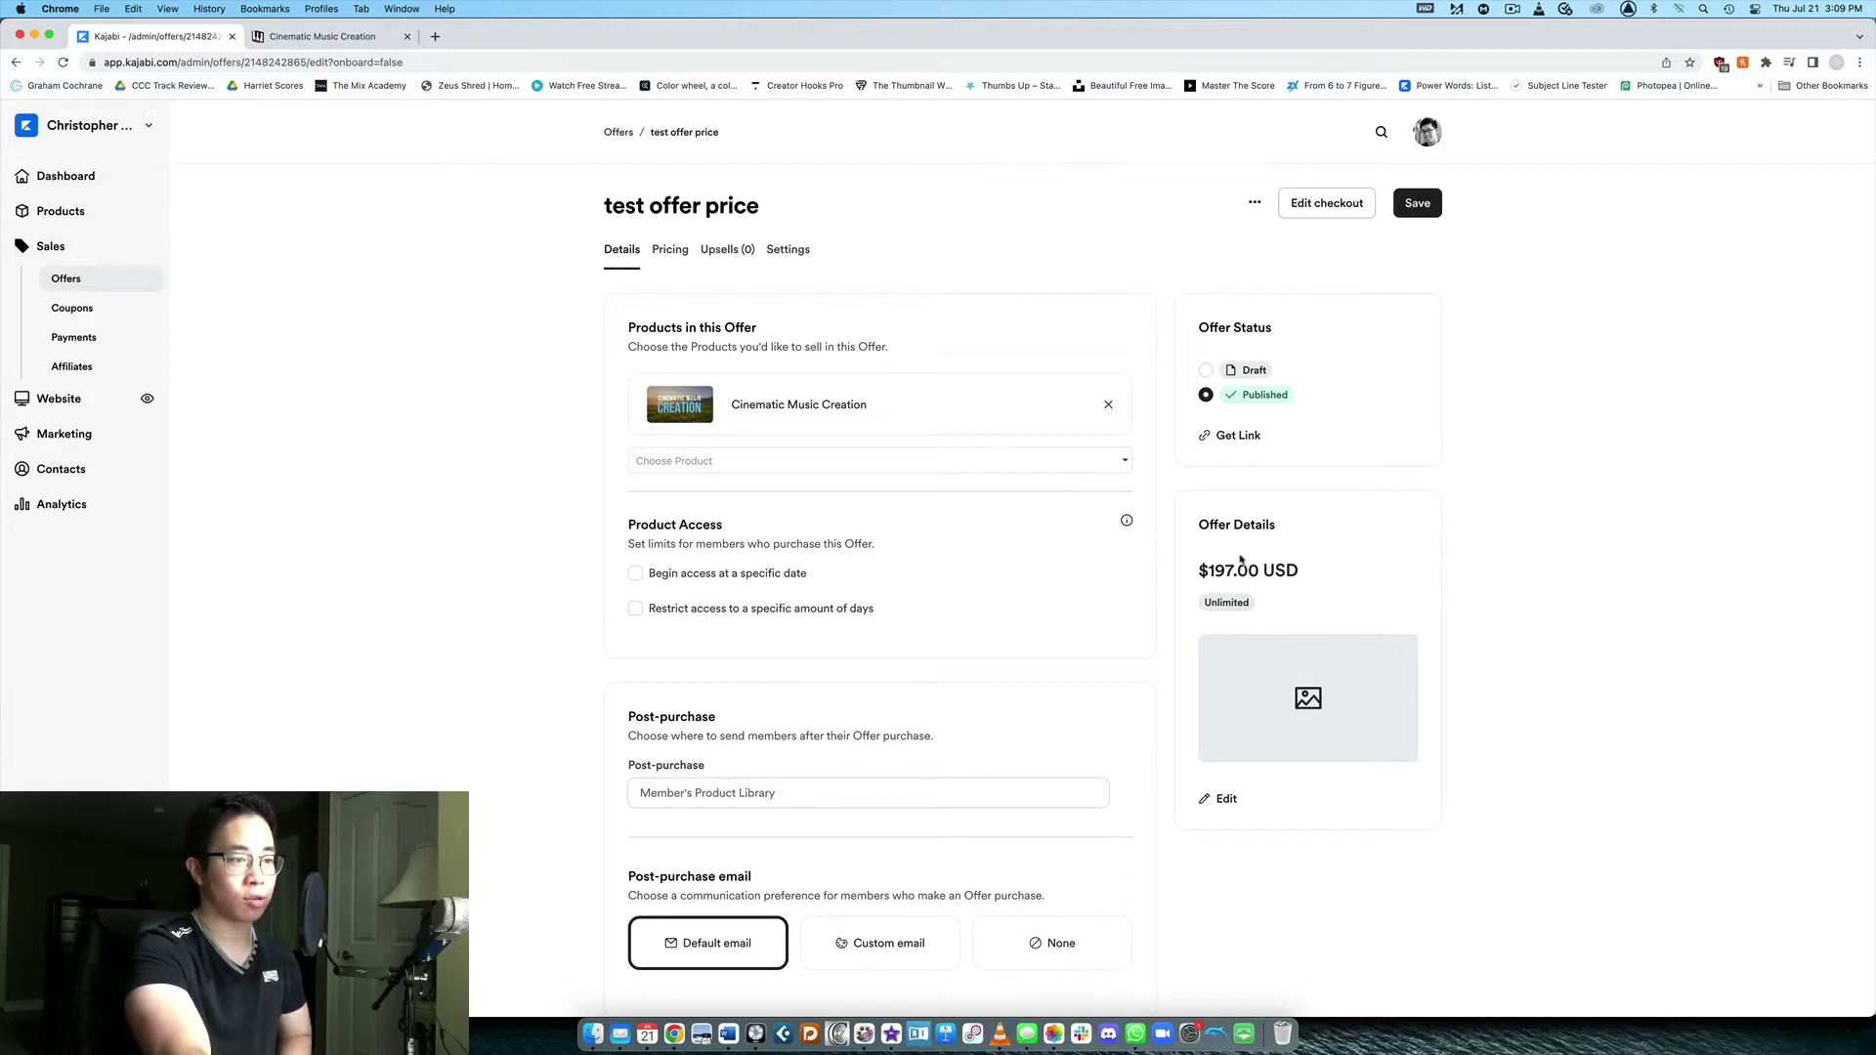
pyautogui.scroll(-5, 852, 612)
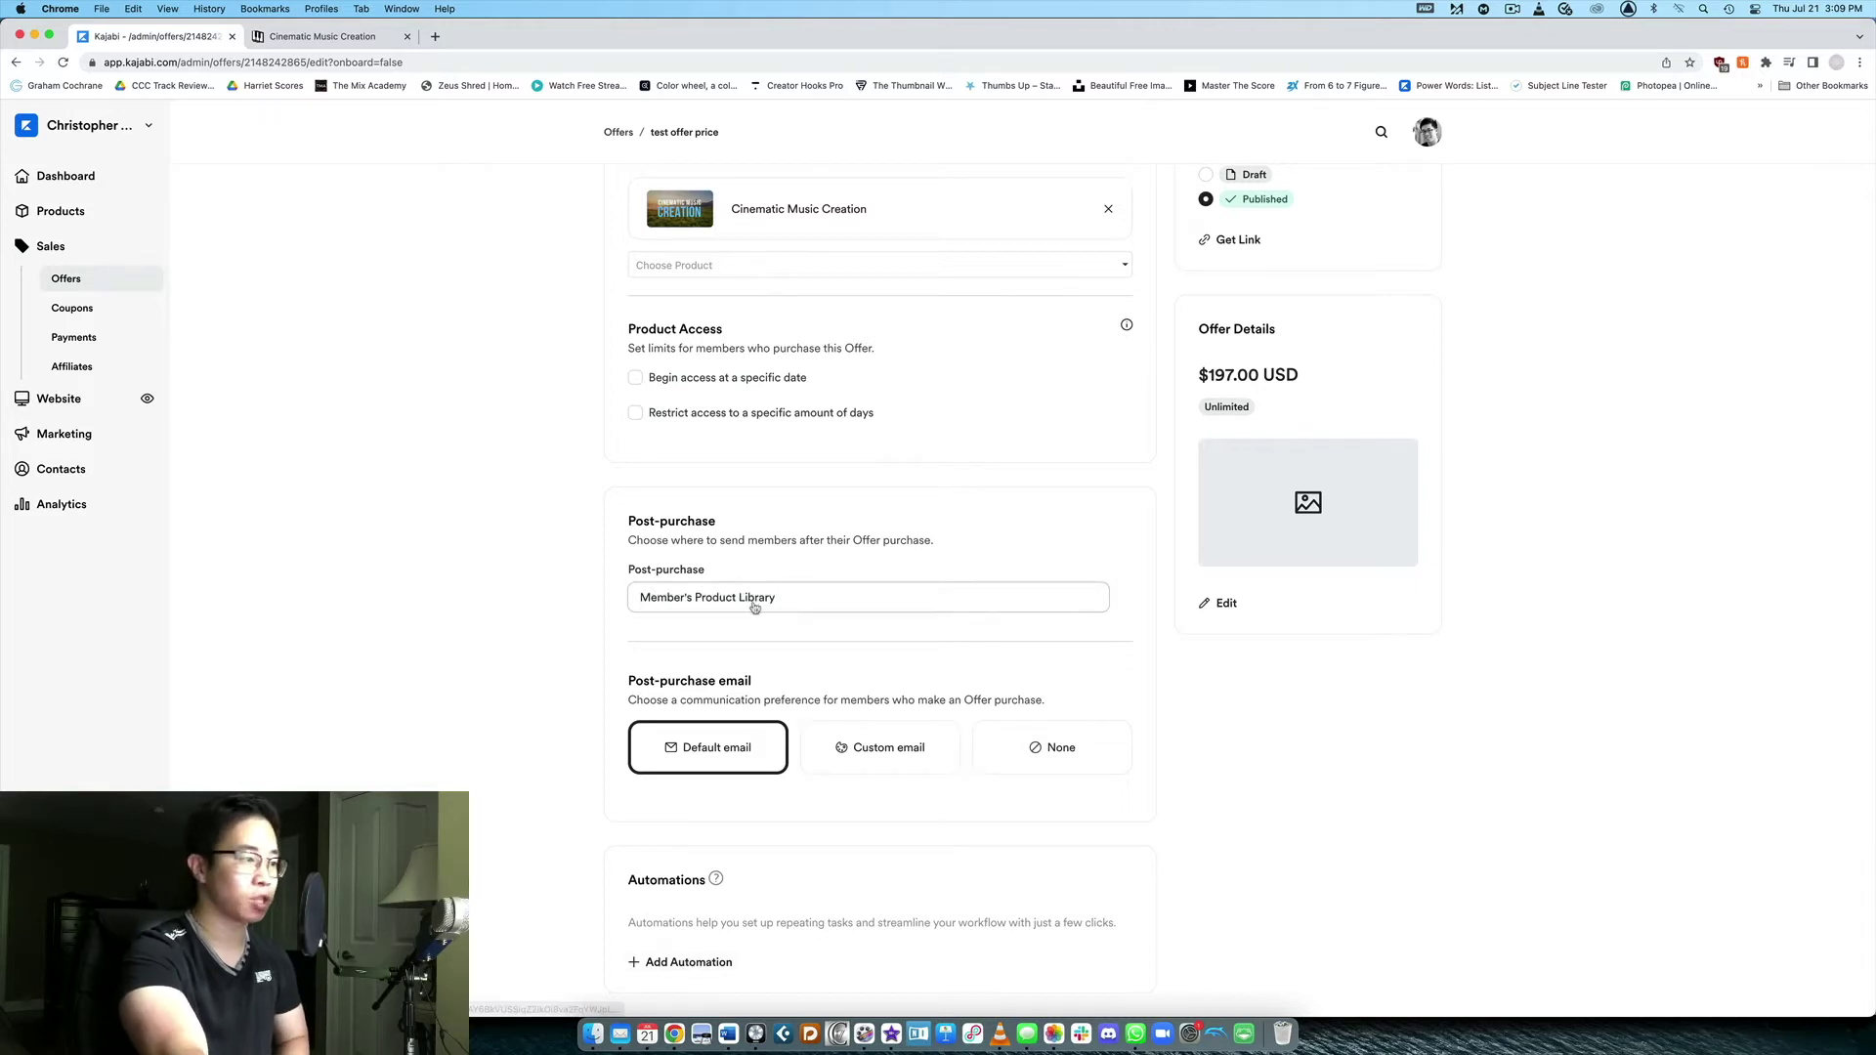
pyautogui.scroll(5, 753, 606)
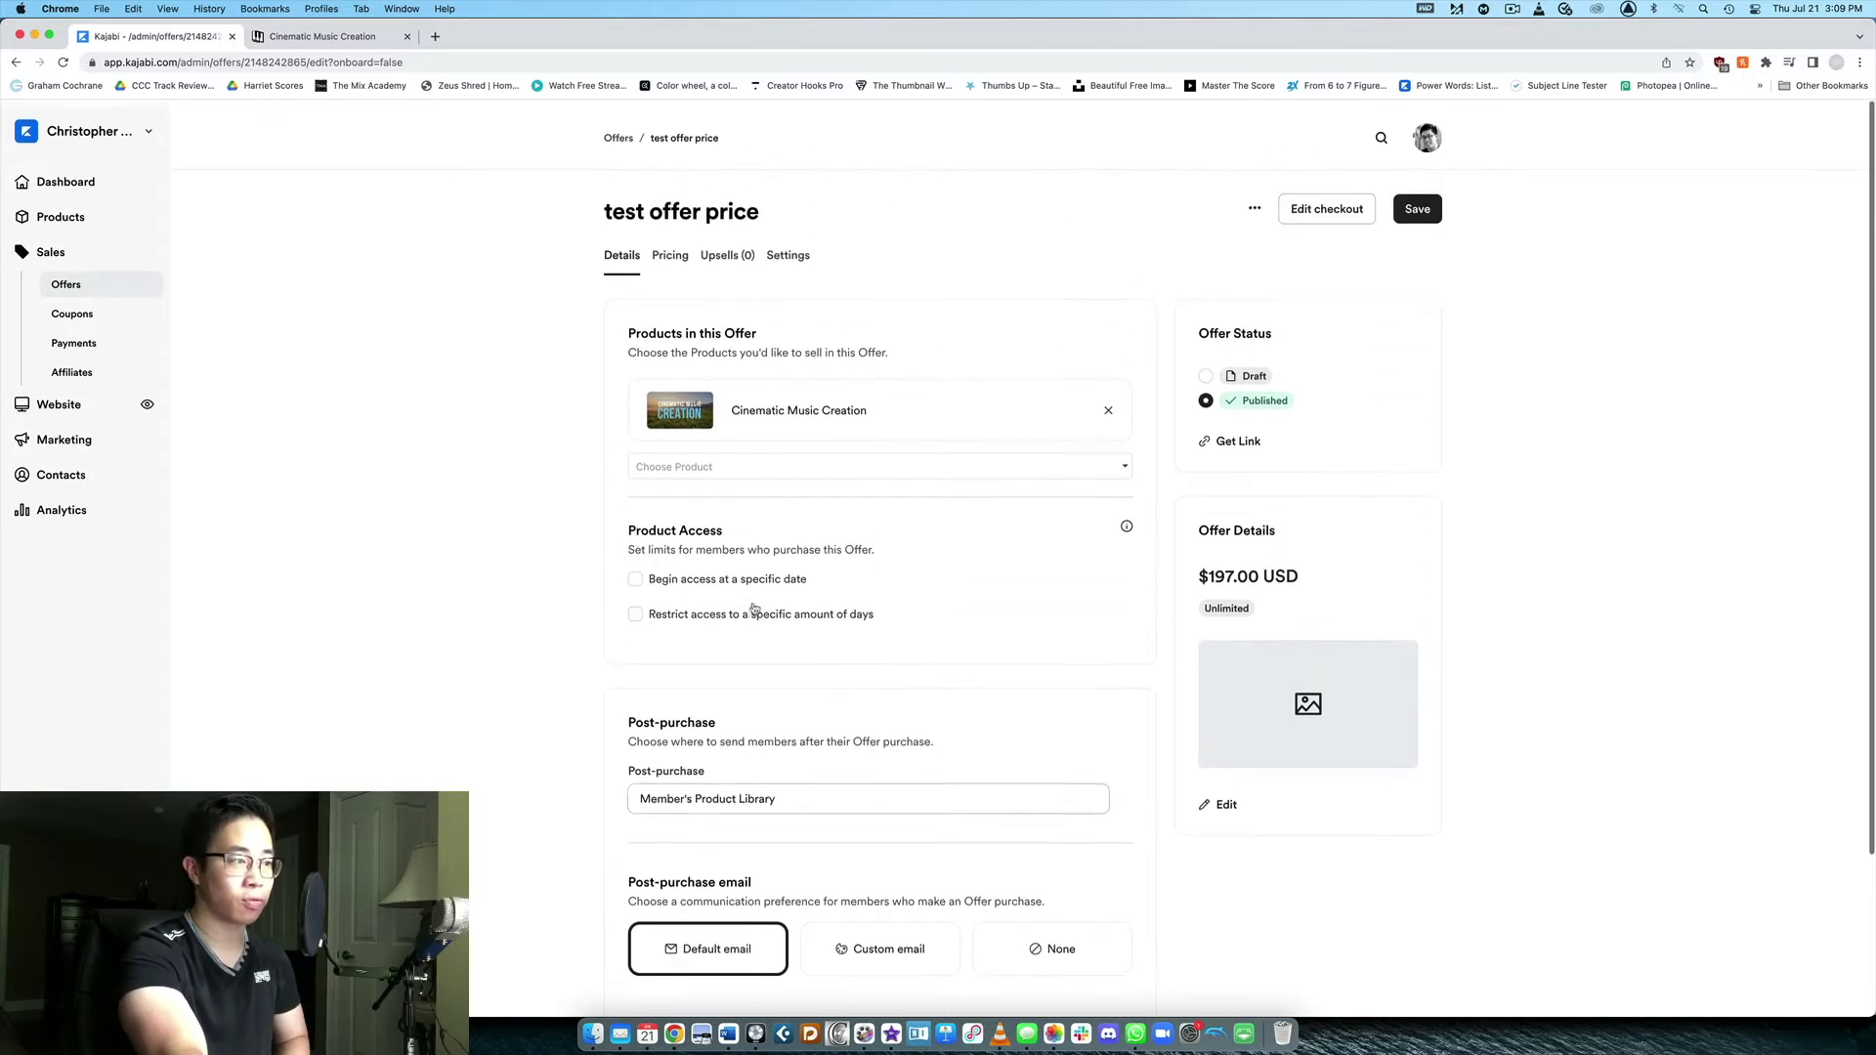
pyautogui.click(670, 252)
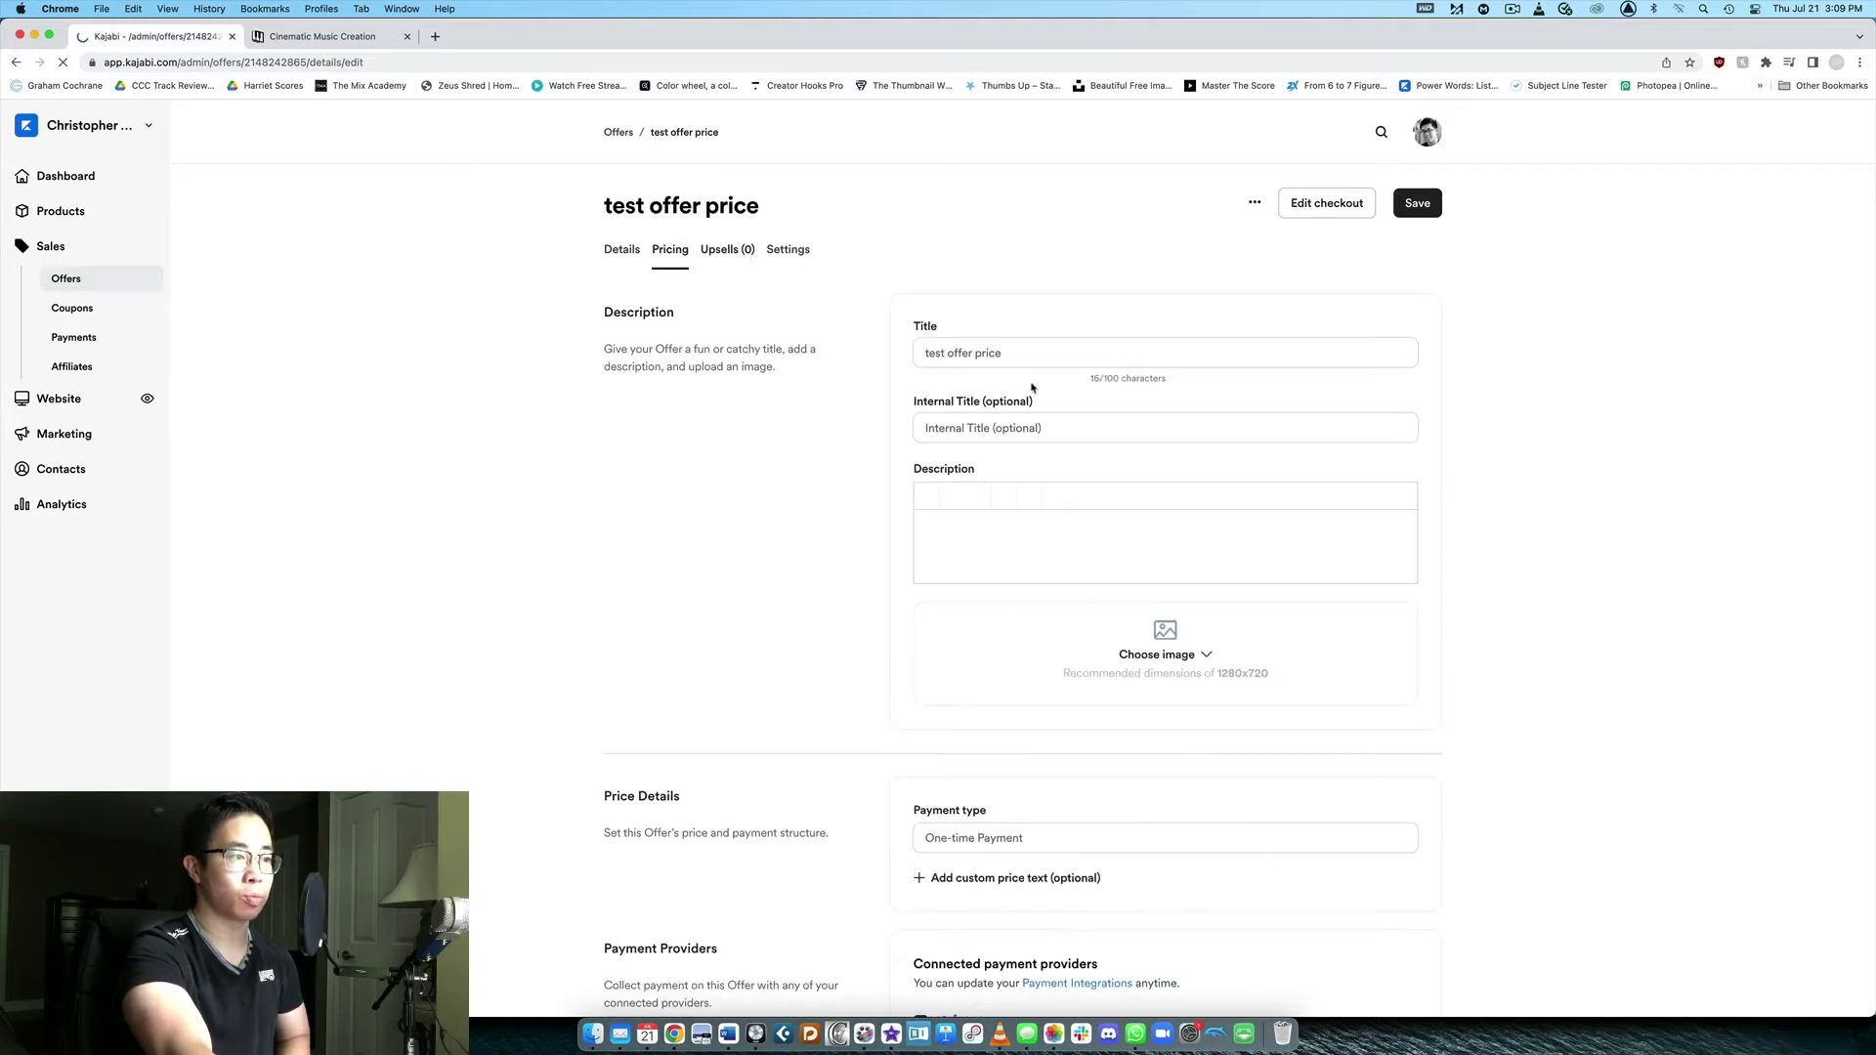
# Review the test offer's price details and empty Upsells (0) tab, then open its checkout editor
pyautogui.scroll(-10, 1065, 394)
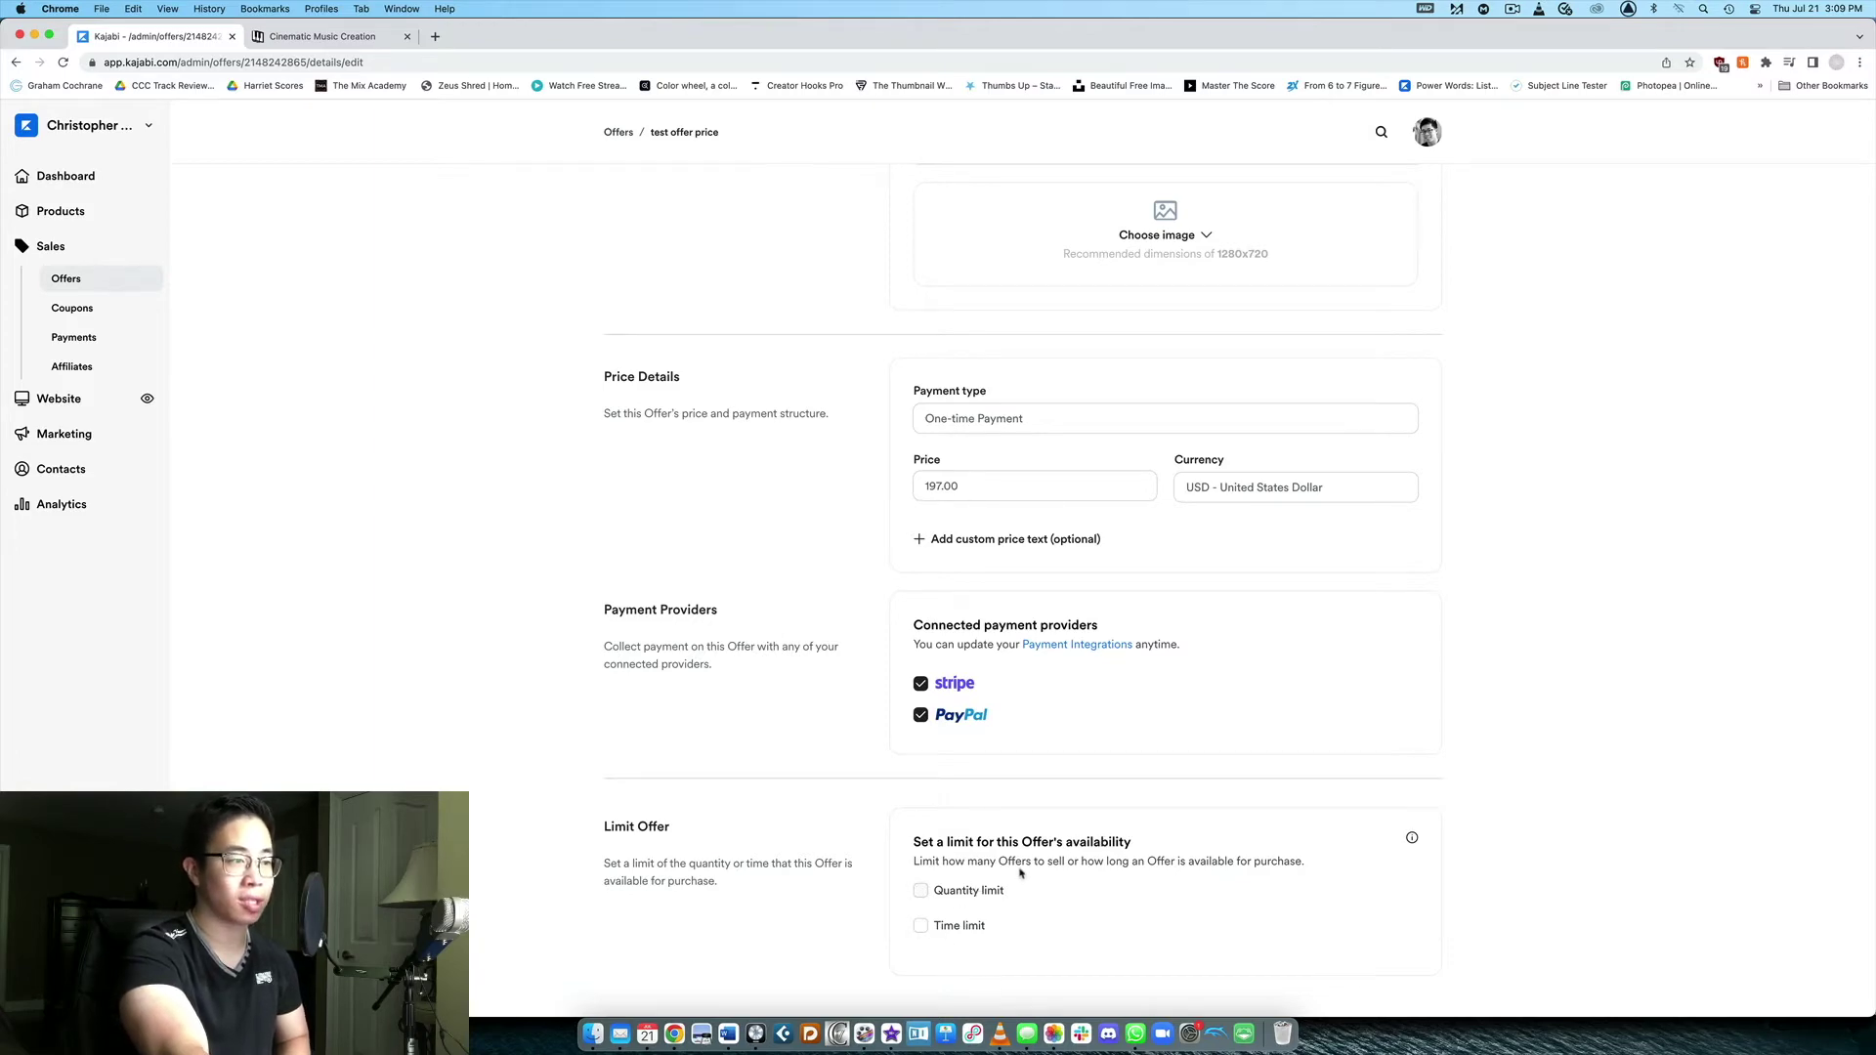
pyautogui.scroll(10, 1019, 872)
pyautogui.click(720, 256)
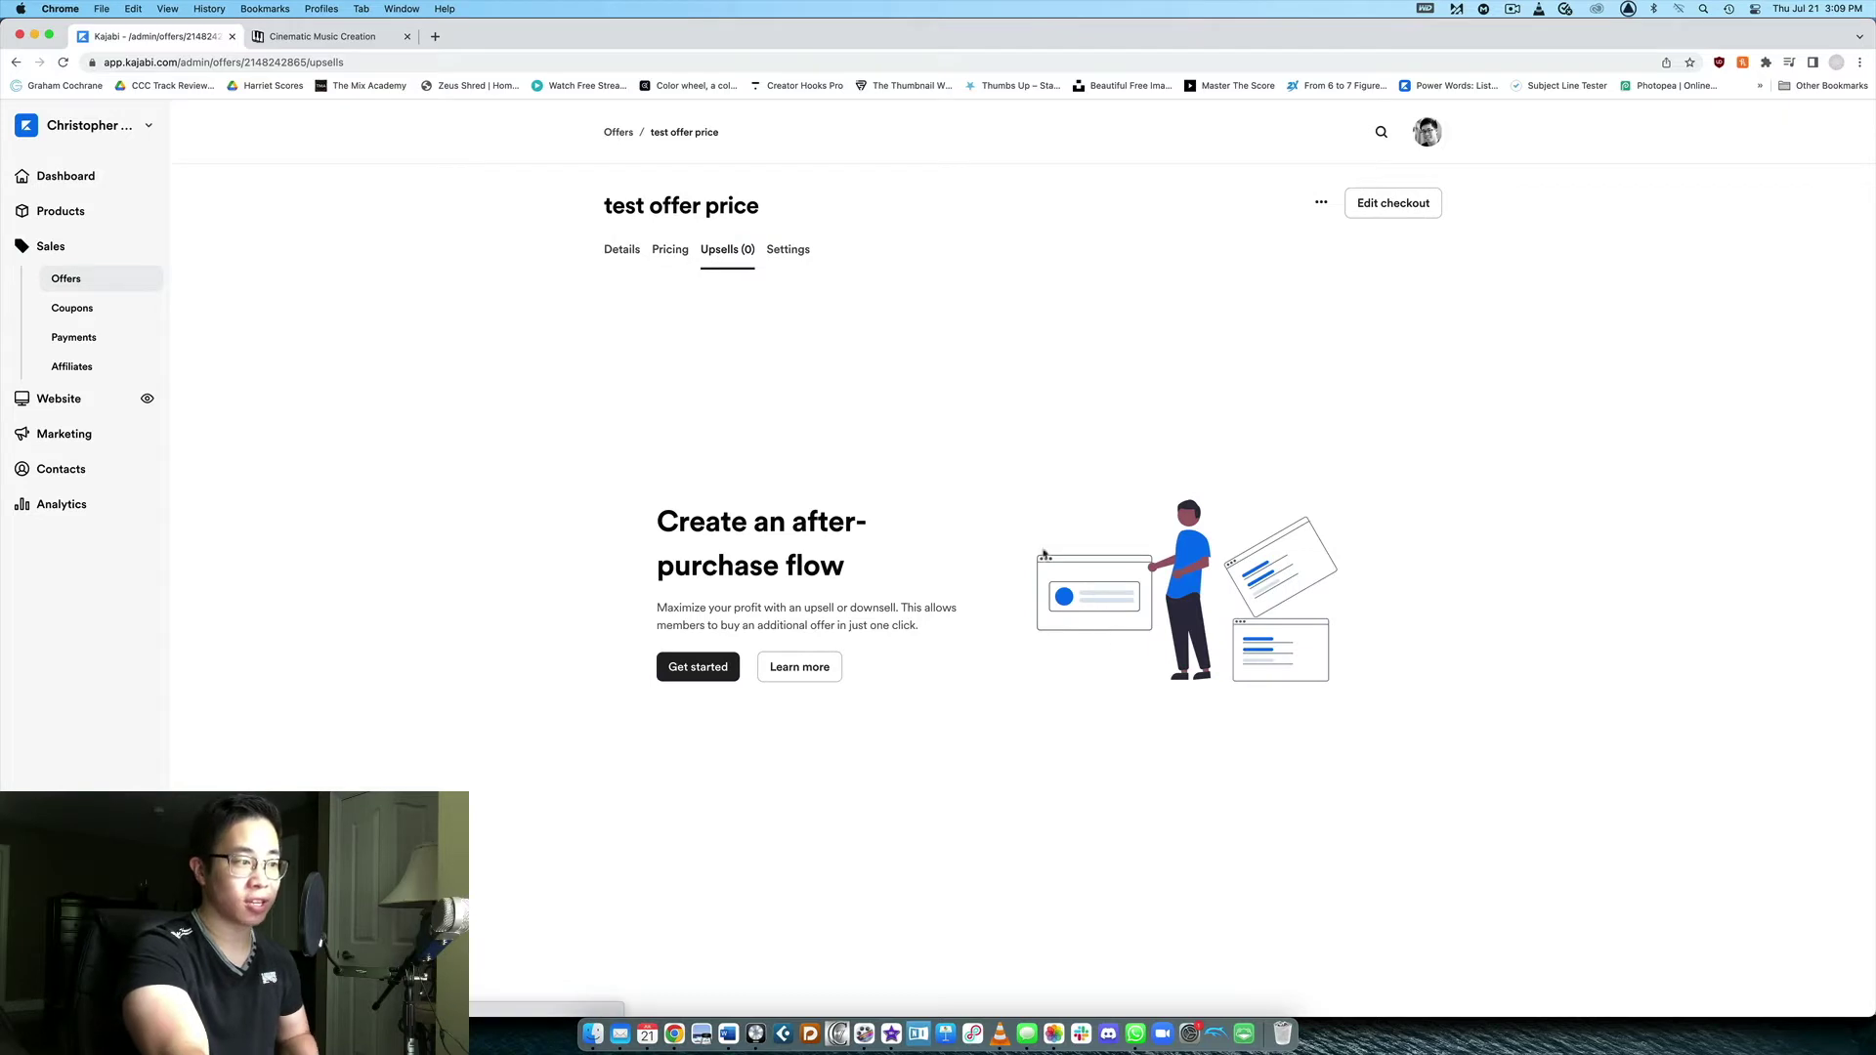
pyautogui.click(1411, 207)
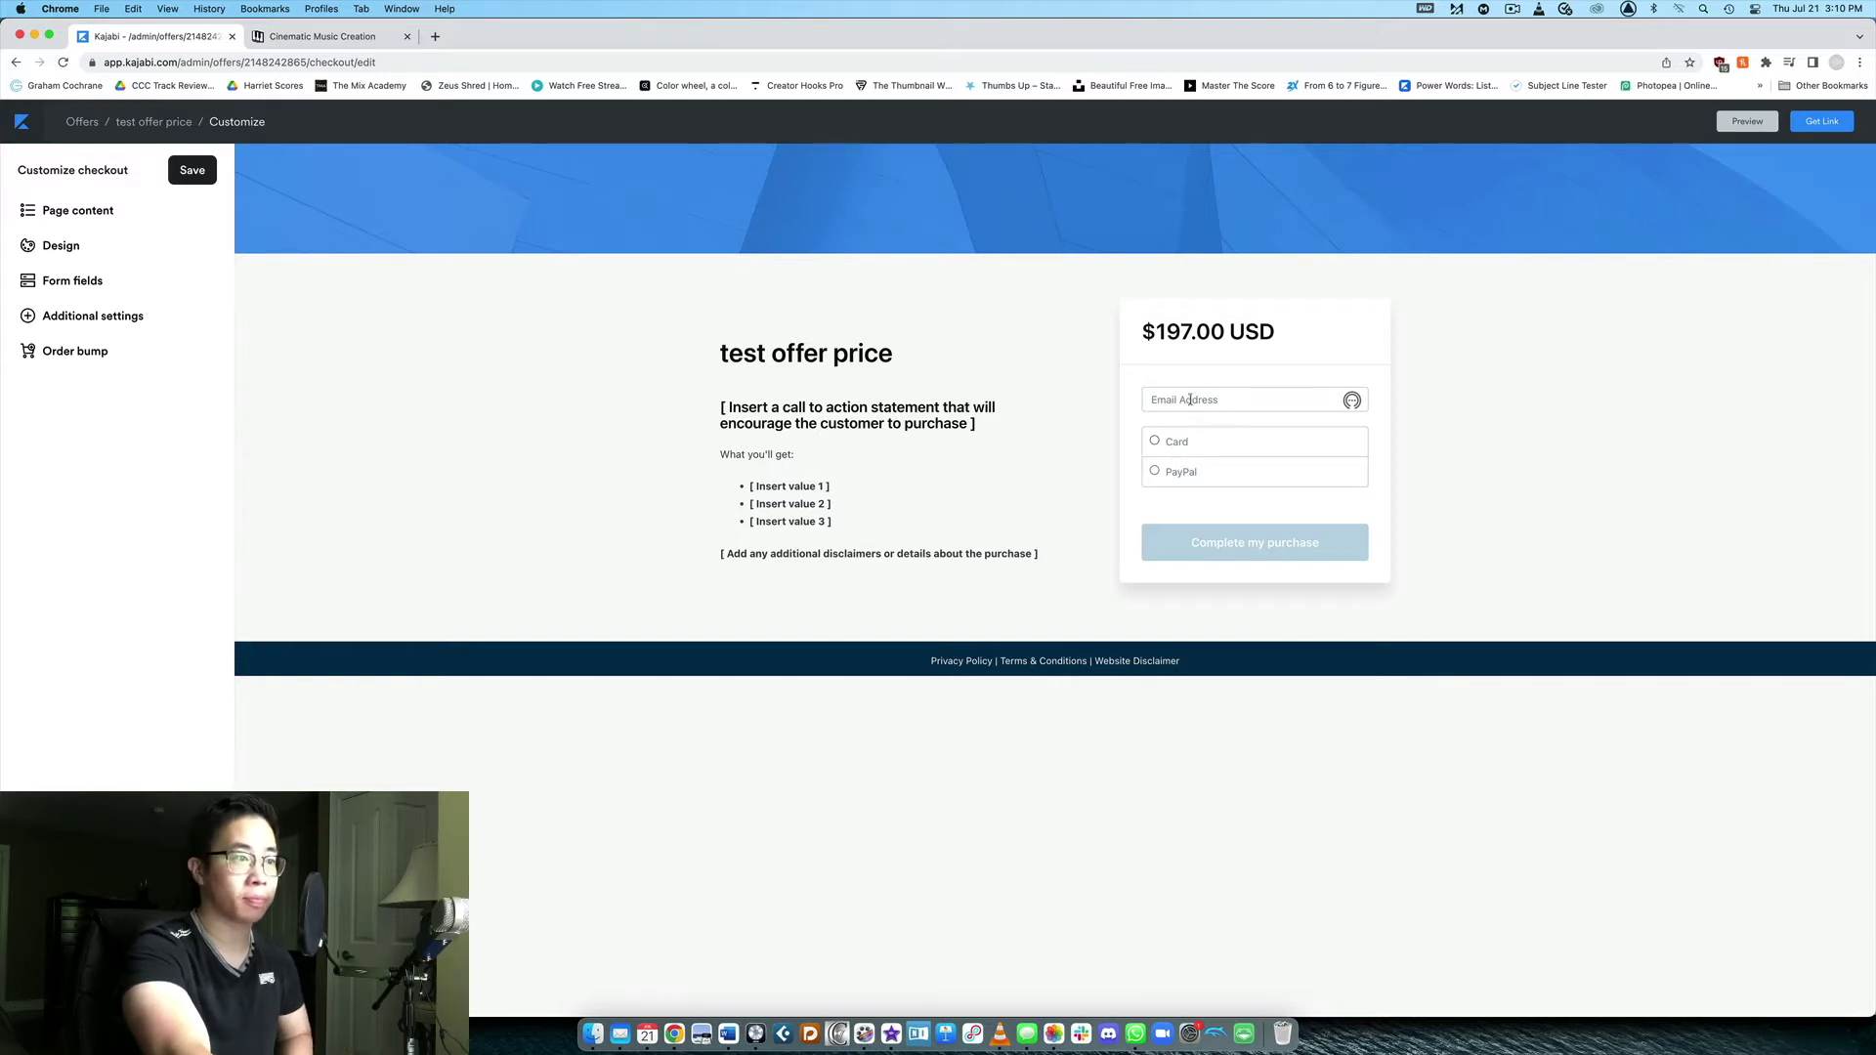
# Inspect the checkout page blocks beside the $197.00 USD payment form
pyautogui.moveTo(955, 537)
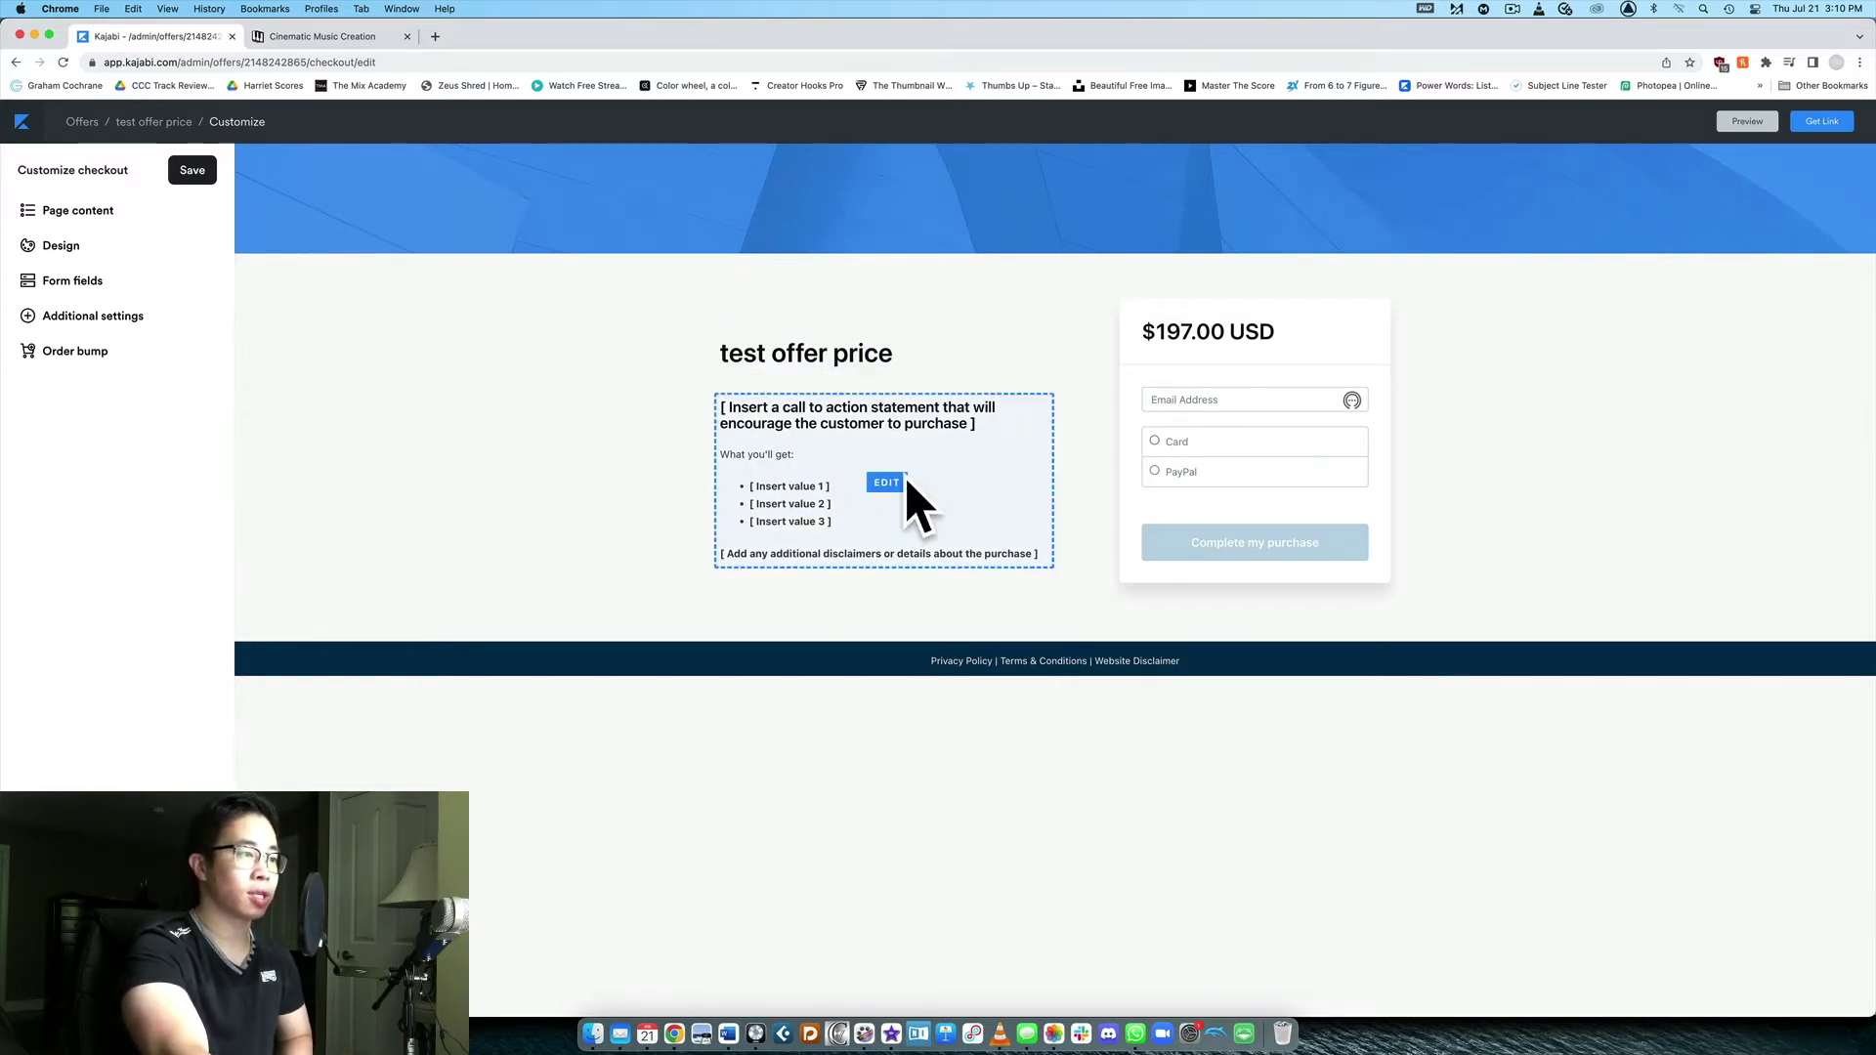
pyautogui.moveTo(745, 364)
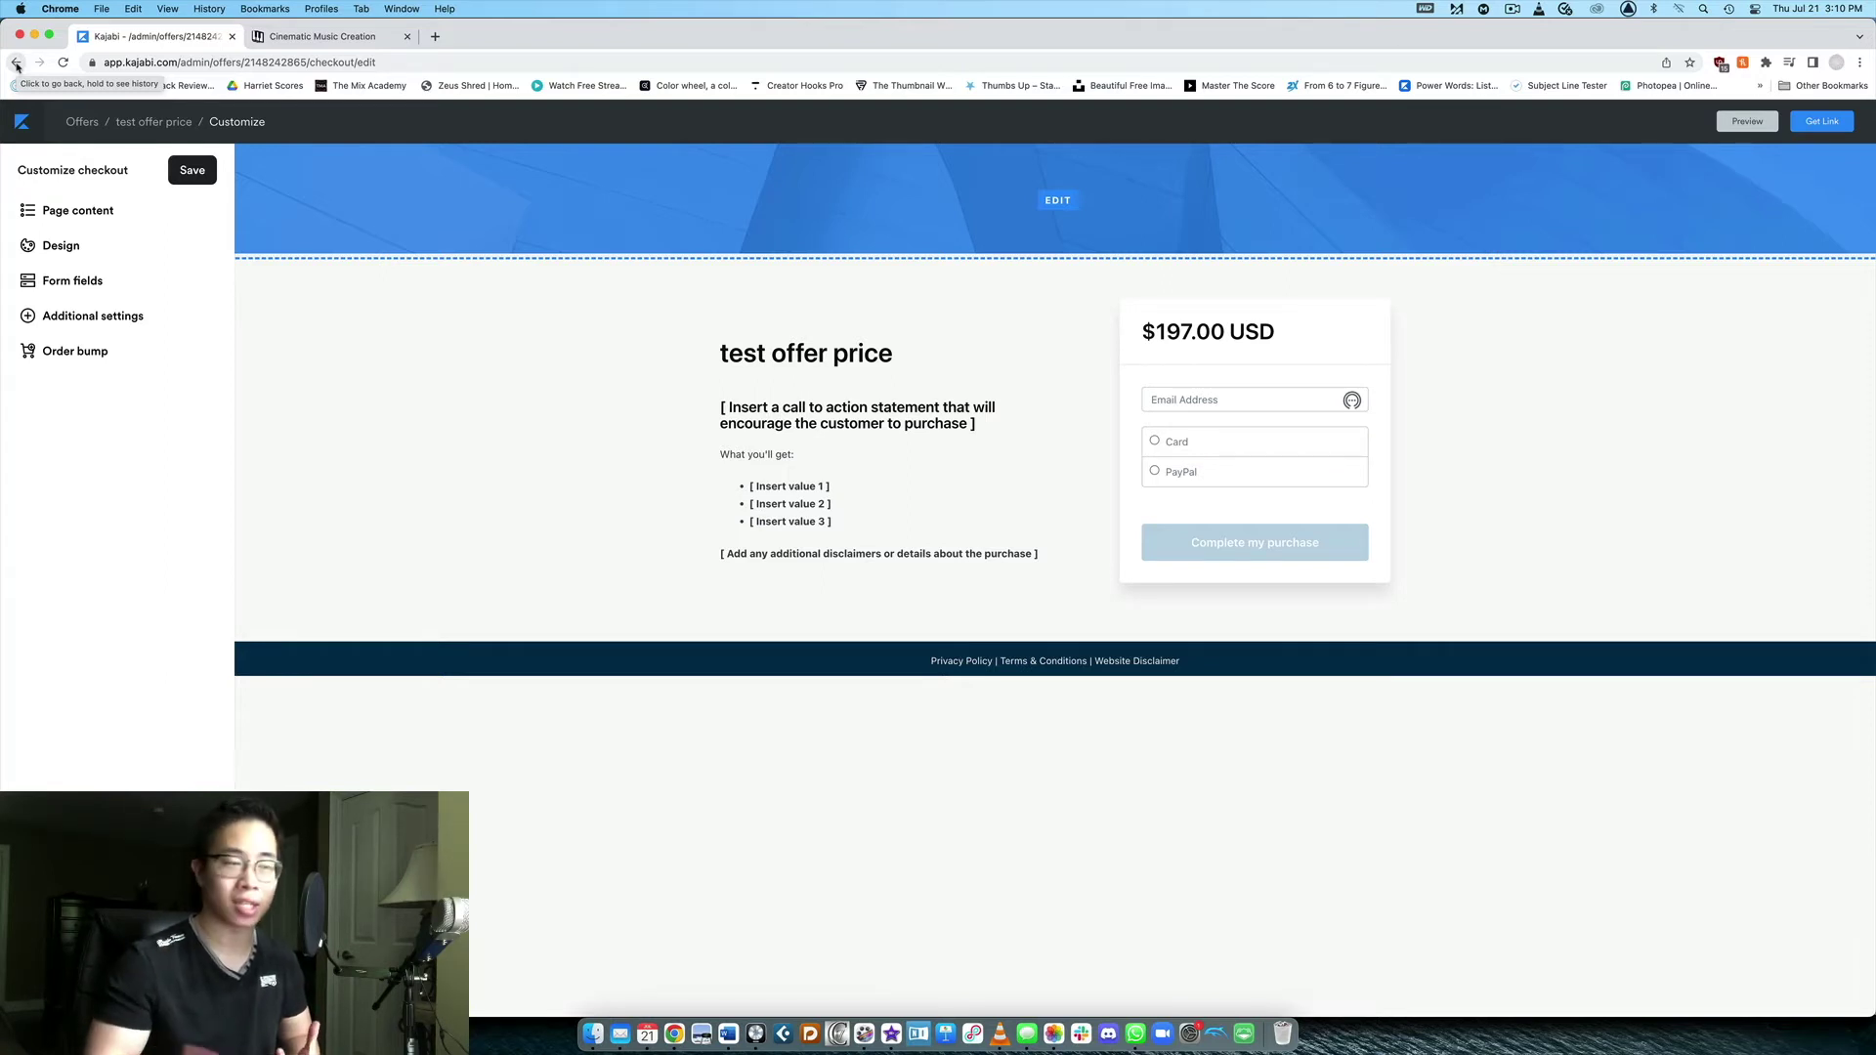
# On the Cinematic Music Creation sales page, compare tier bonuses and open the $397 Standard checkout
pyautogui.click(322, 36)
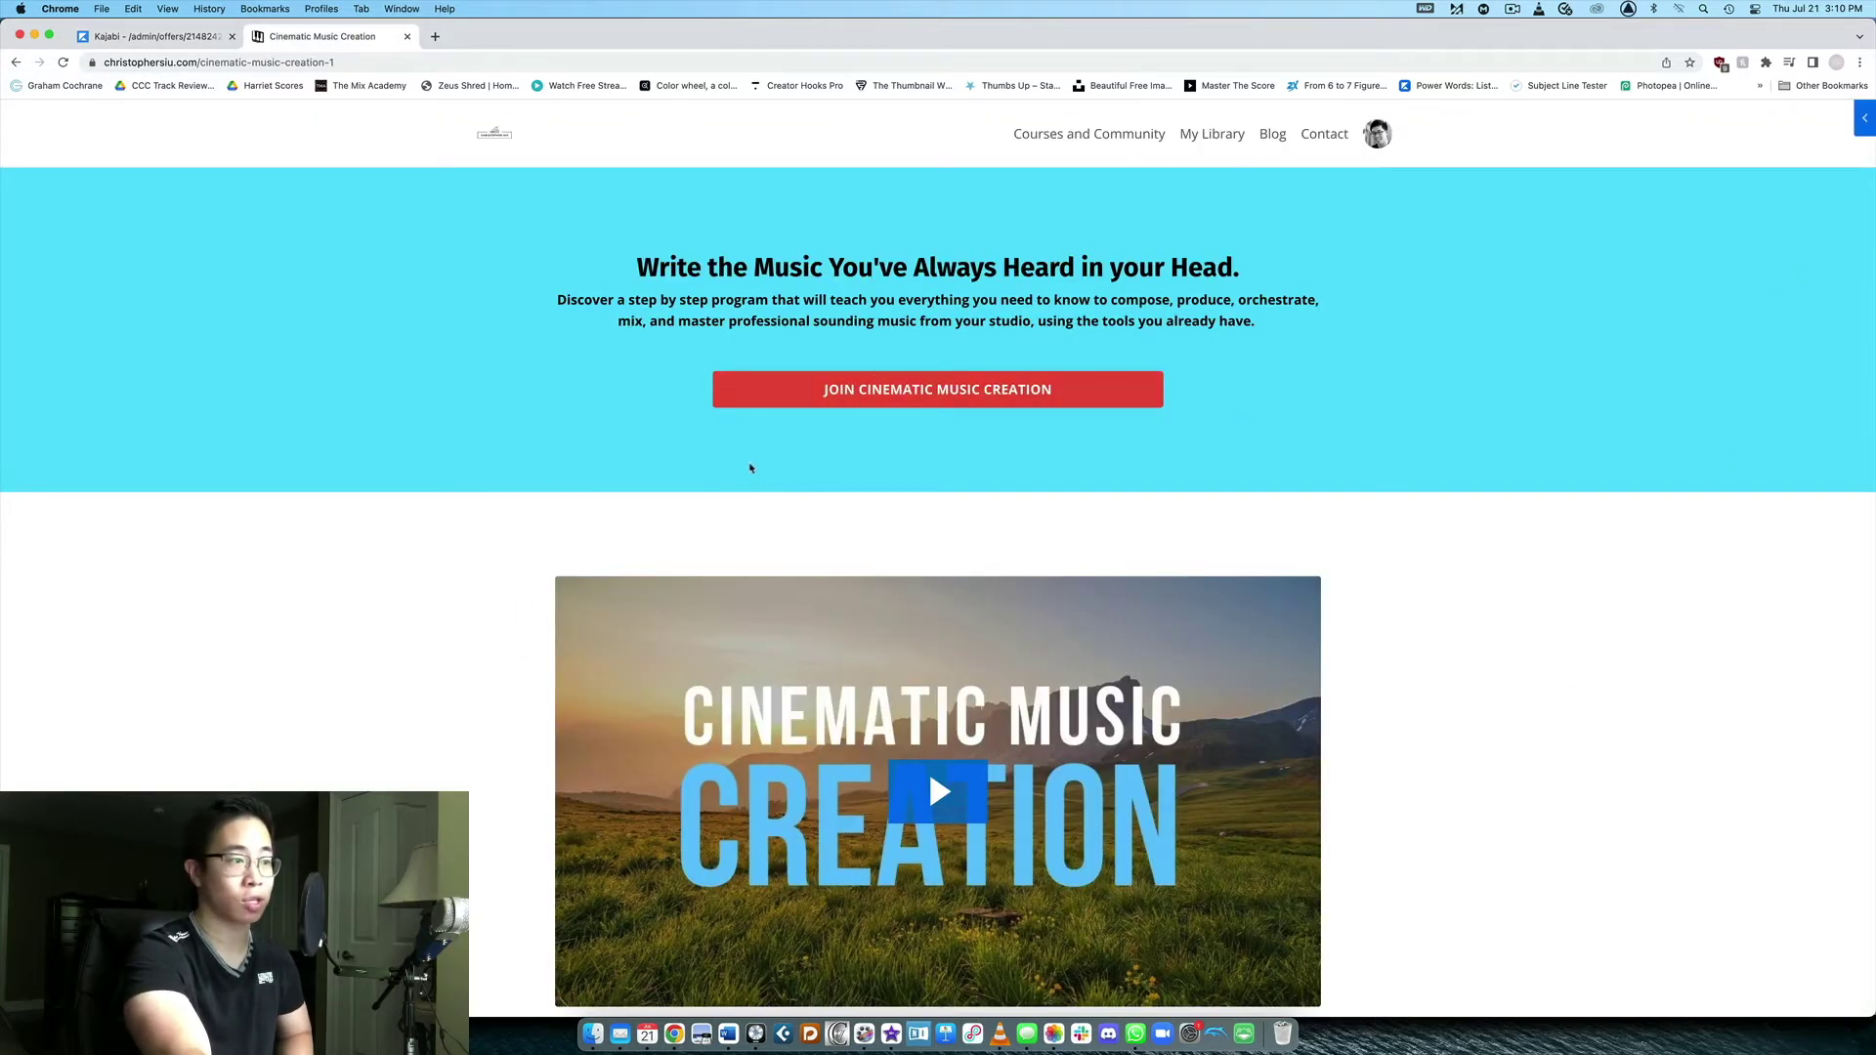
pyautogui.click(790, 392)
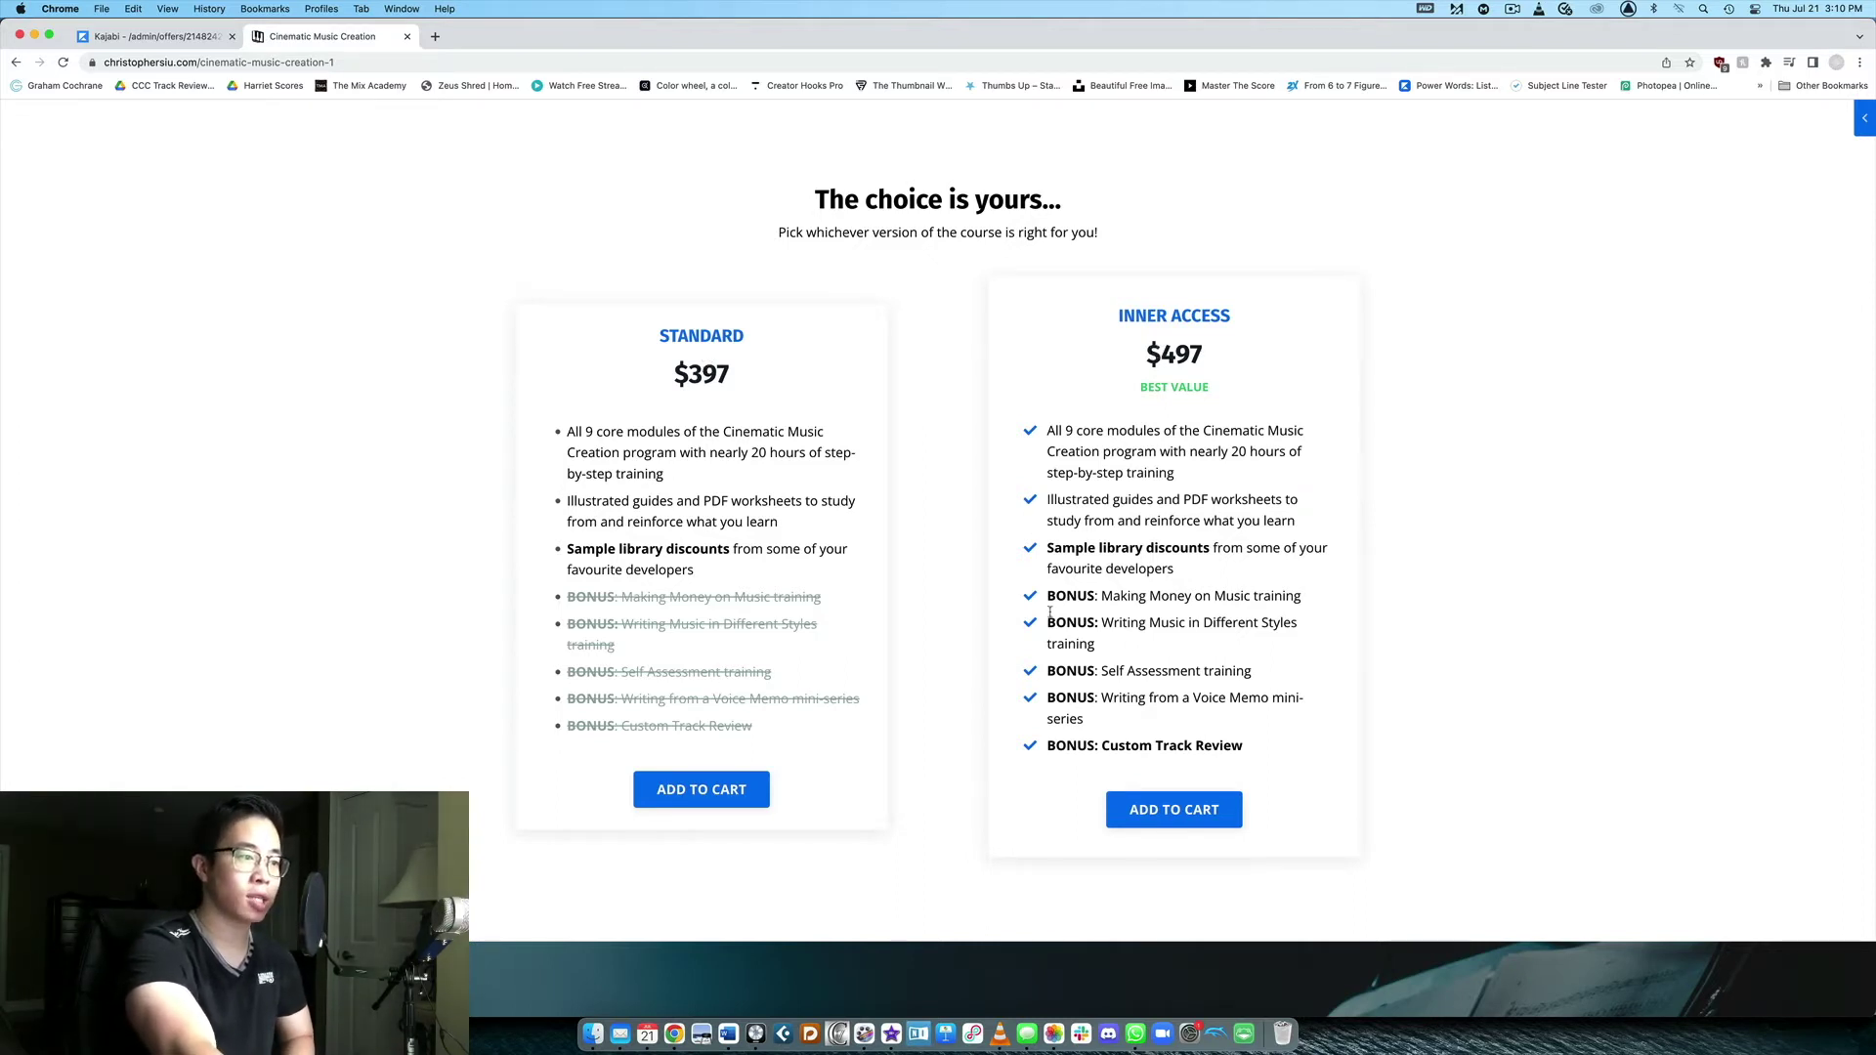
pyautogui.moveTo(1035, 595); pyautogui.dragTo(1276, 754)
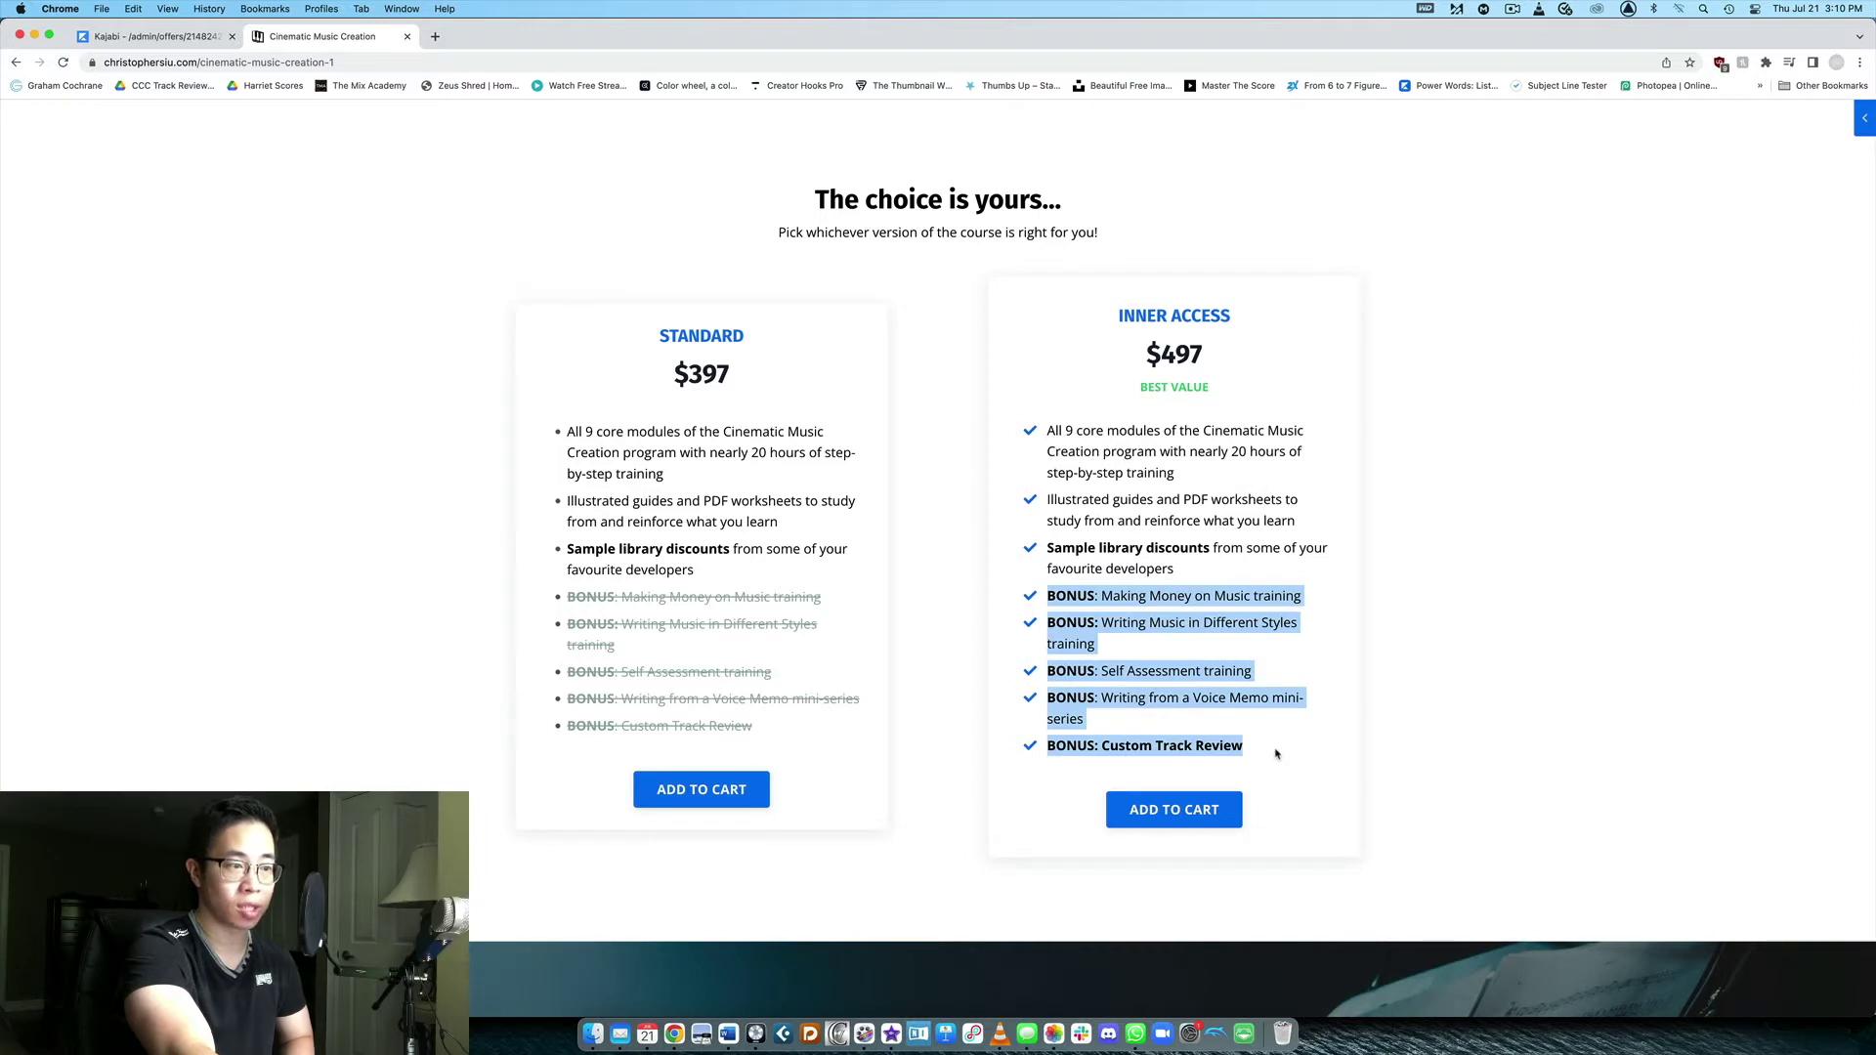
pyautogui.click(1269, 748)
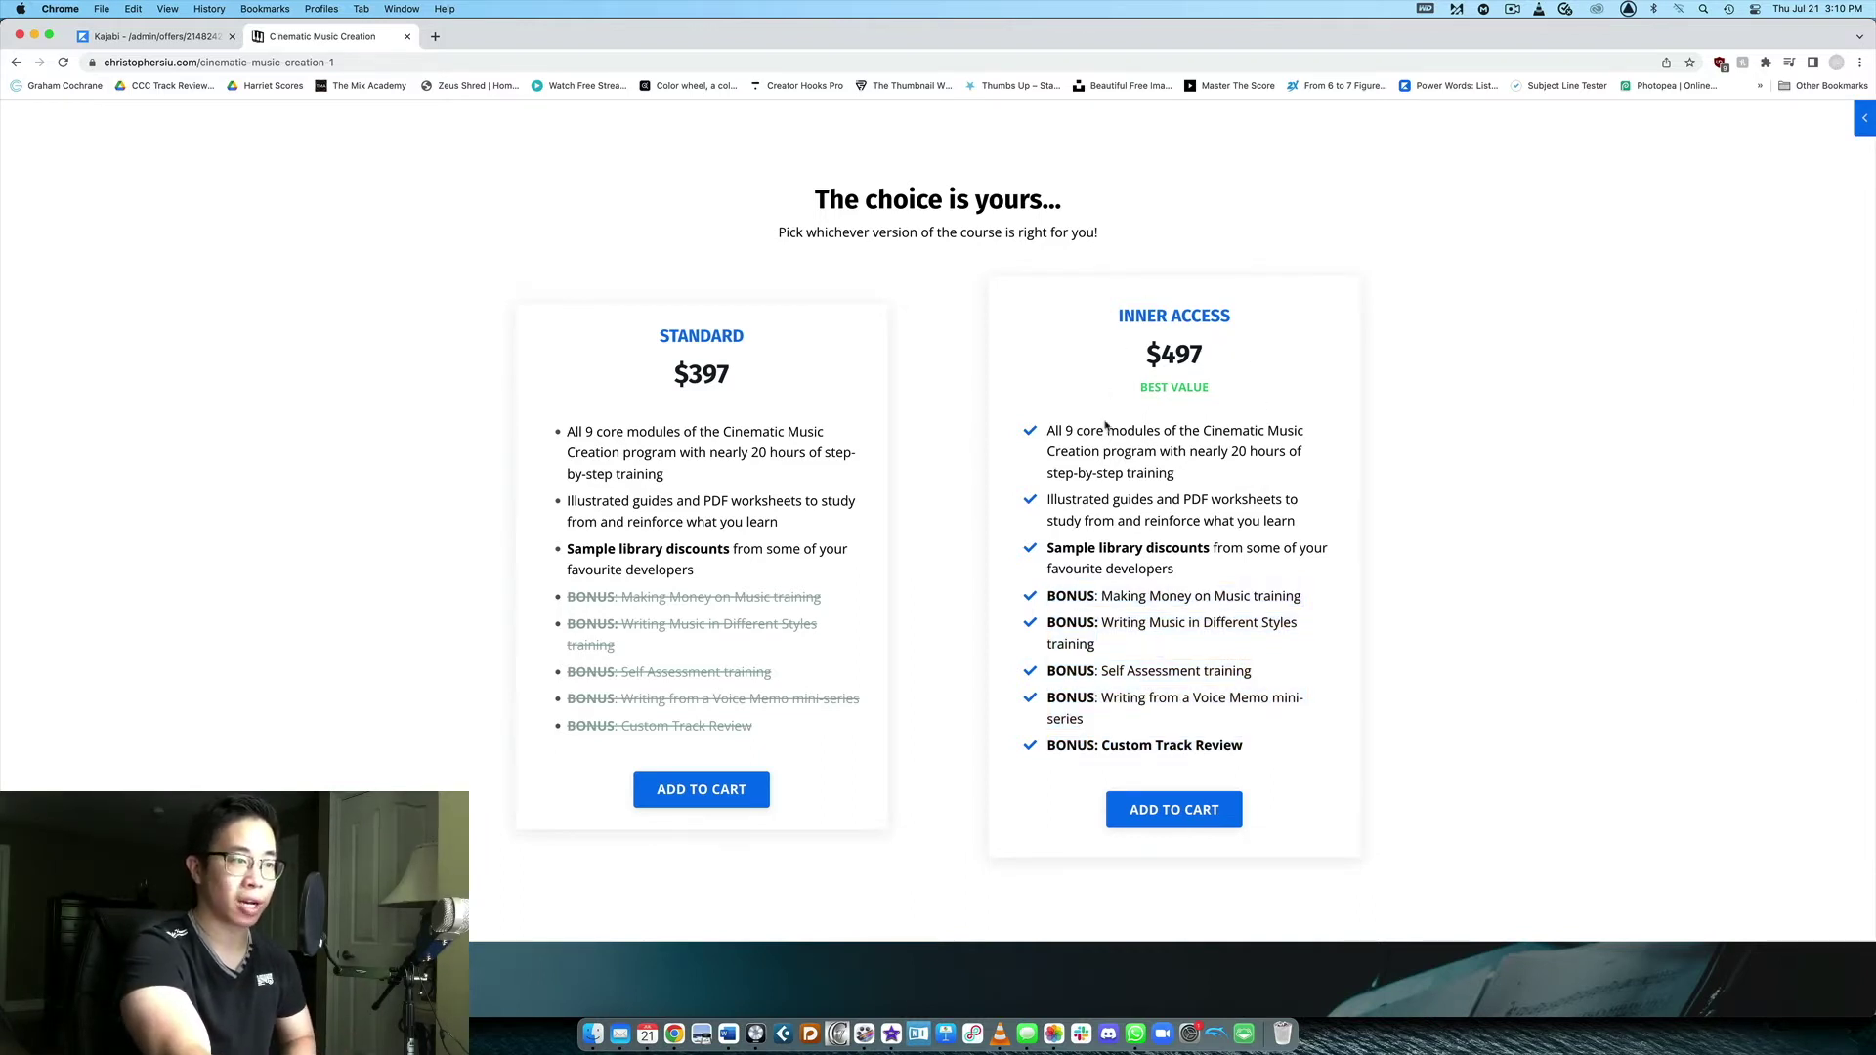
pyautogui.moveTo(1037, 598); pyautogui.dragTo(1286, 746)
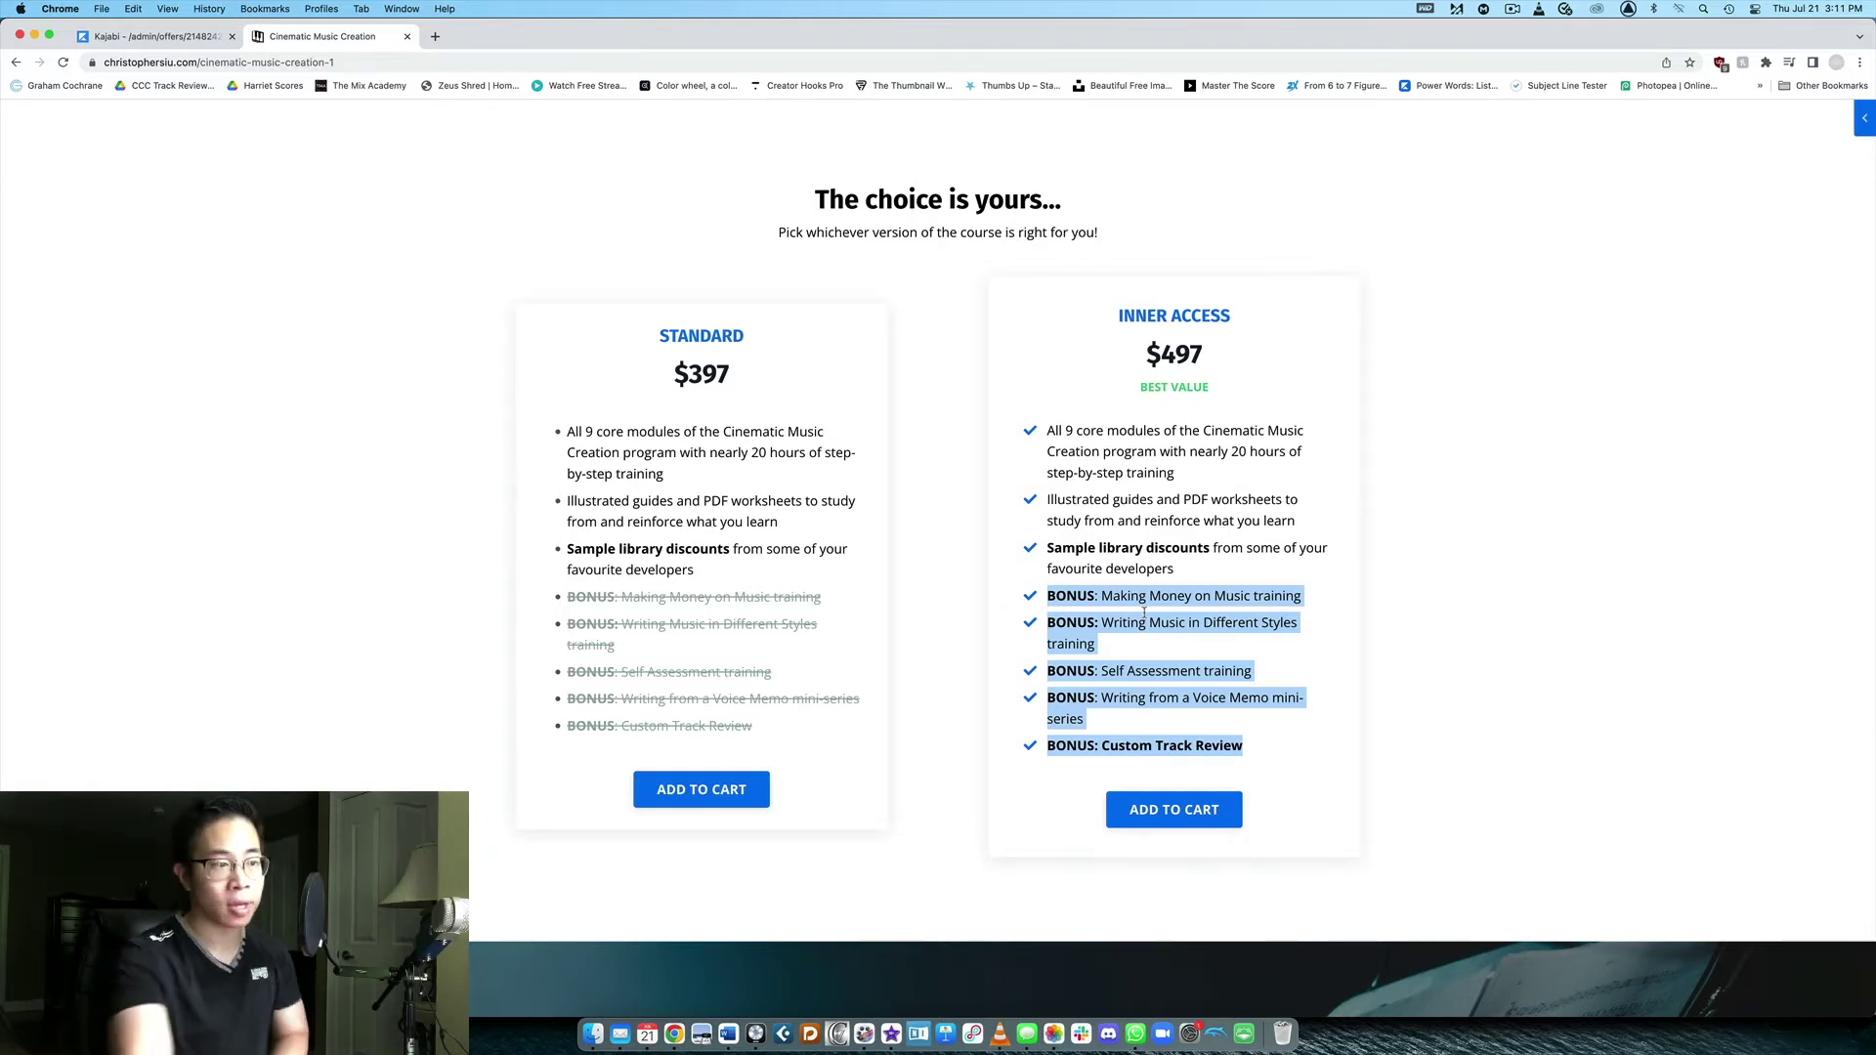
pyautogui.click(491, 418)
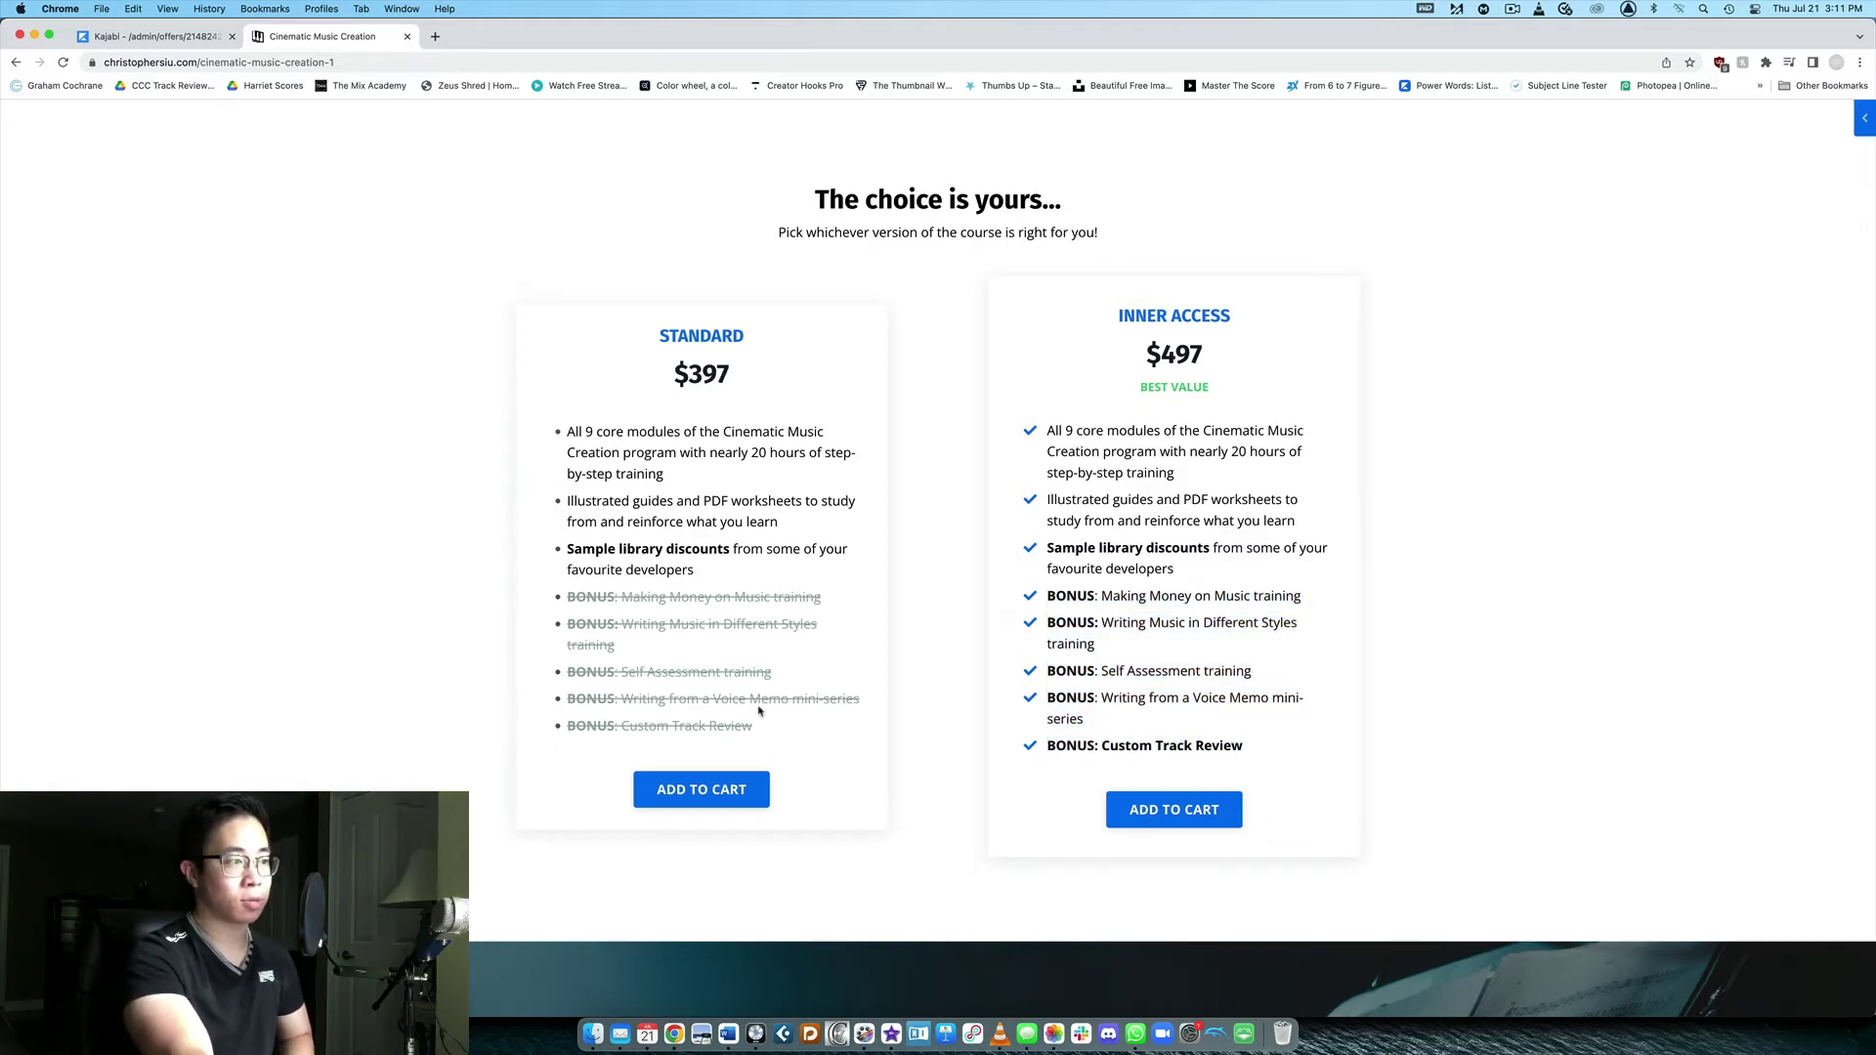
pyautogui.click(692, 785)
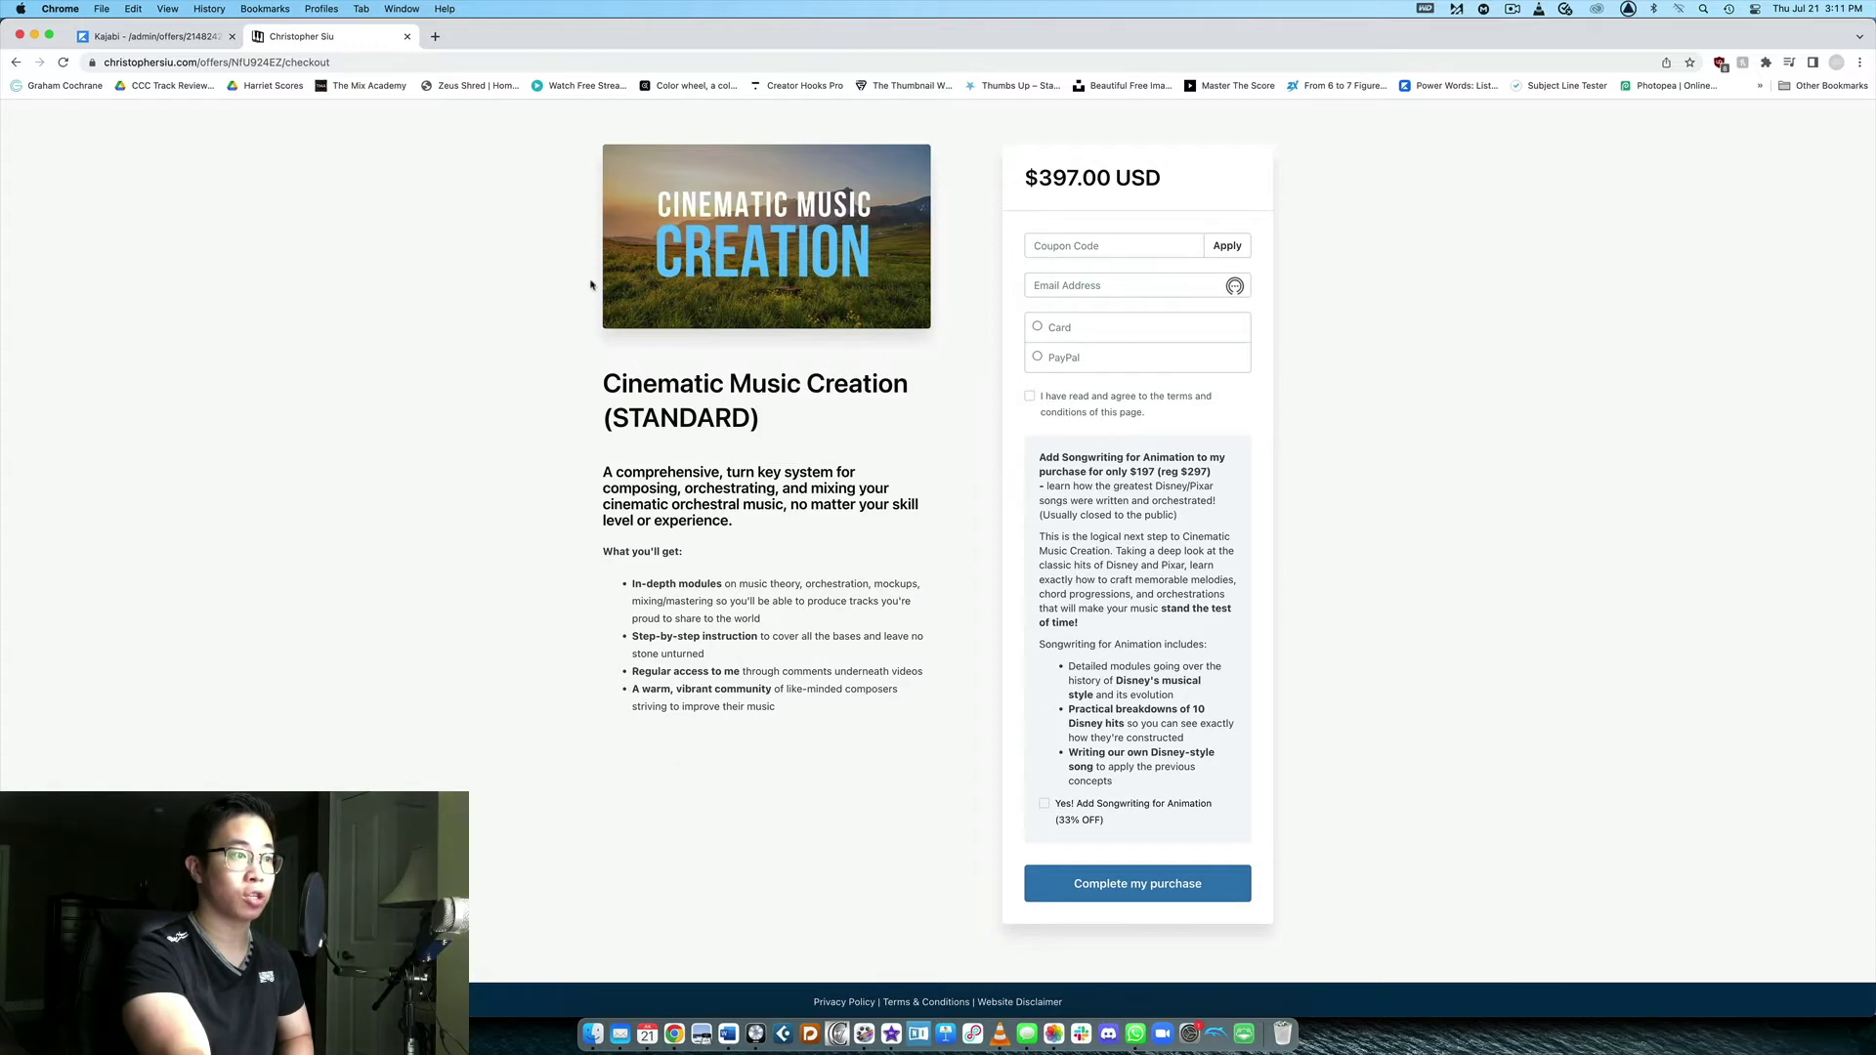
# Add and then remove the Songwriting for Animation add-on on the Standard checkout
pyautogui.click(156, 36)
pyautogui.click(303, 36)
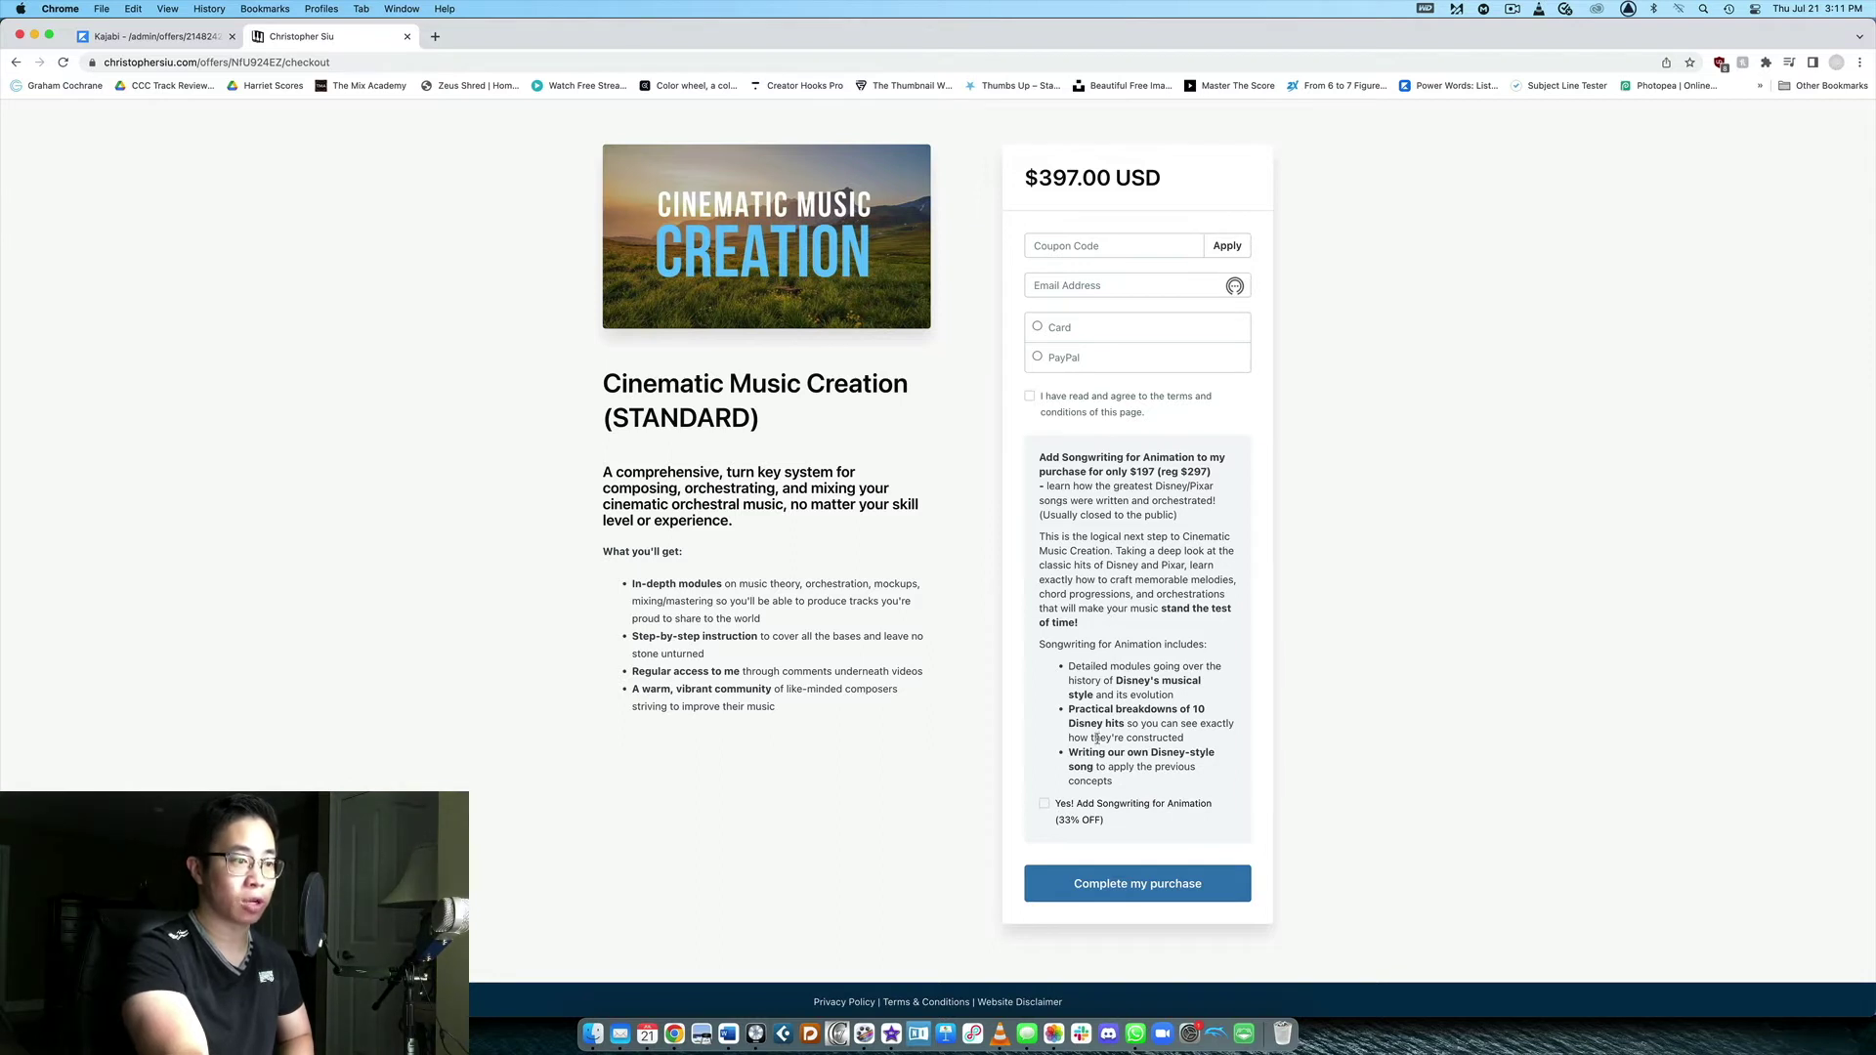
pyautogui.click(1094, 804)
pyautogui.scroll(-1, 1105, 879)
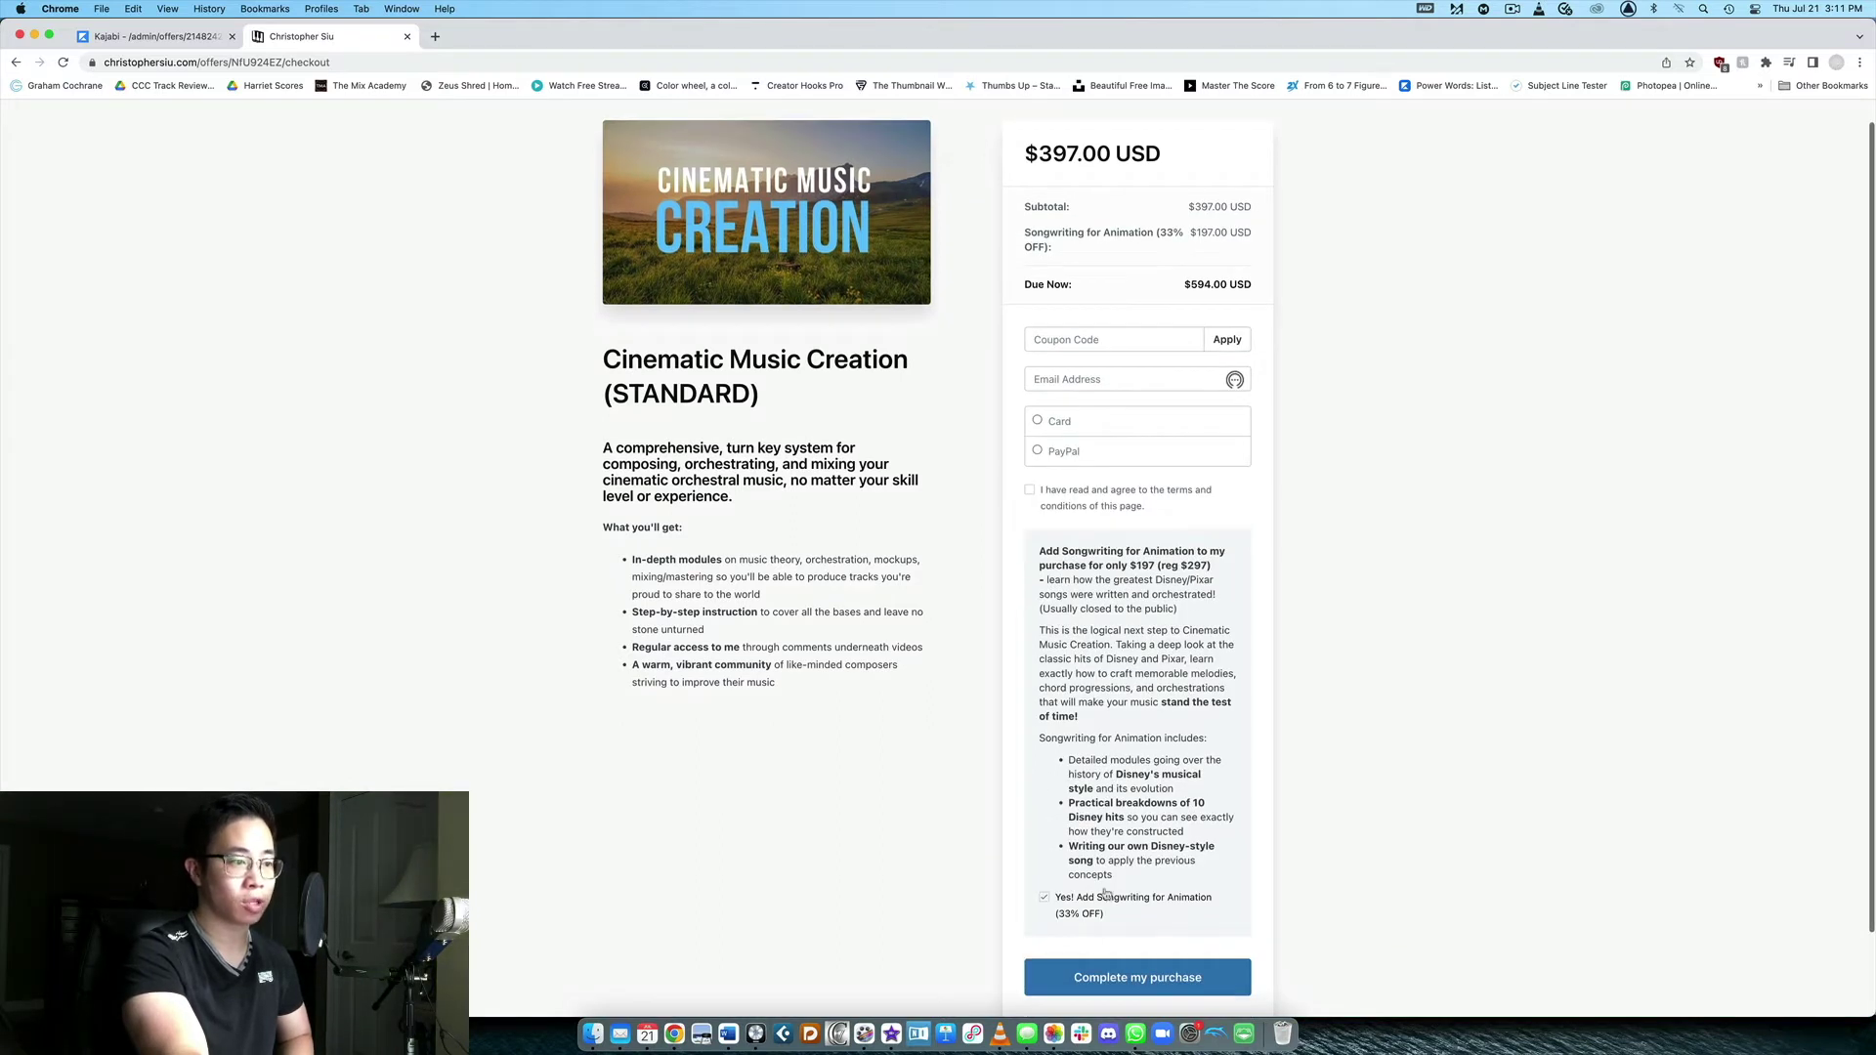
pyautogui.scroll(-1, 1115, 369)
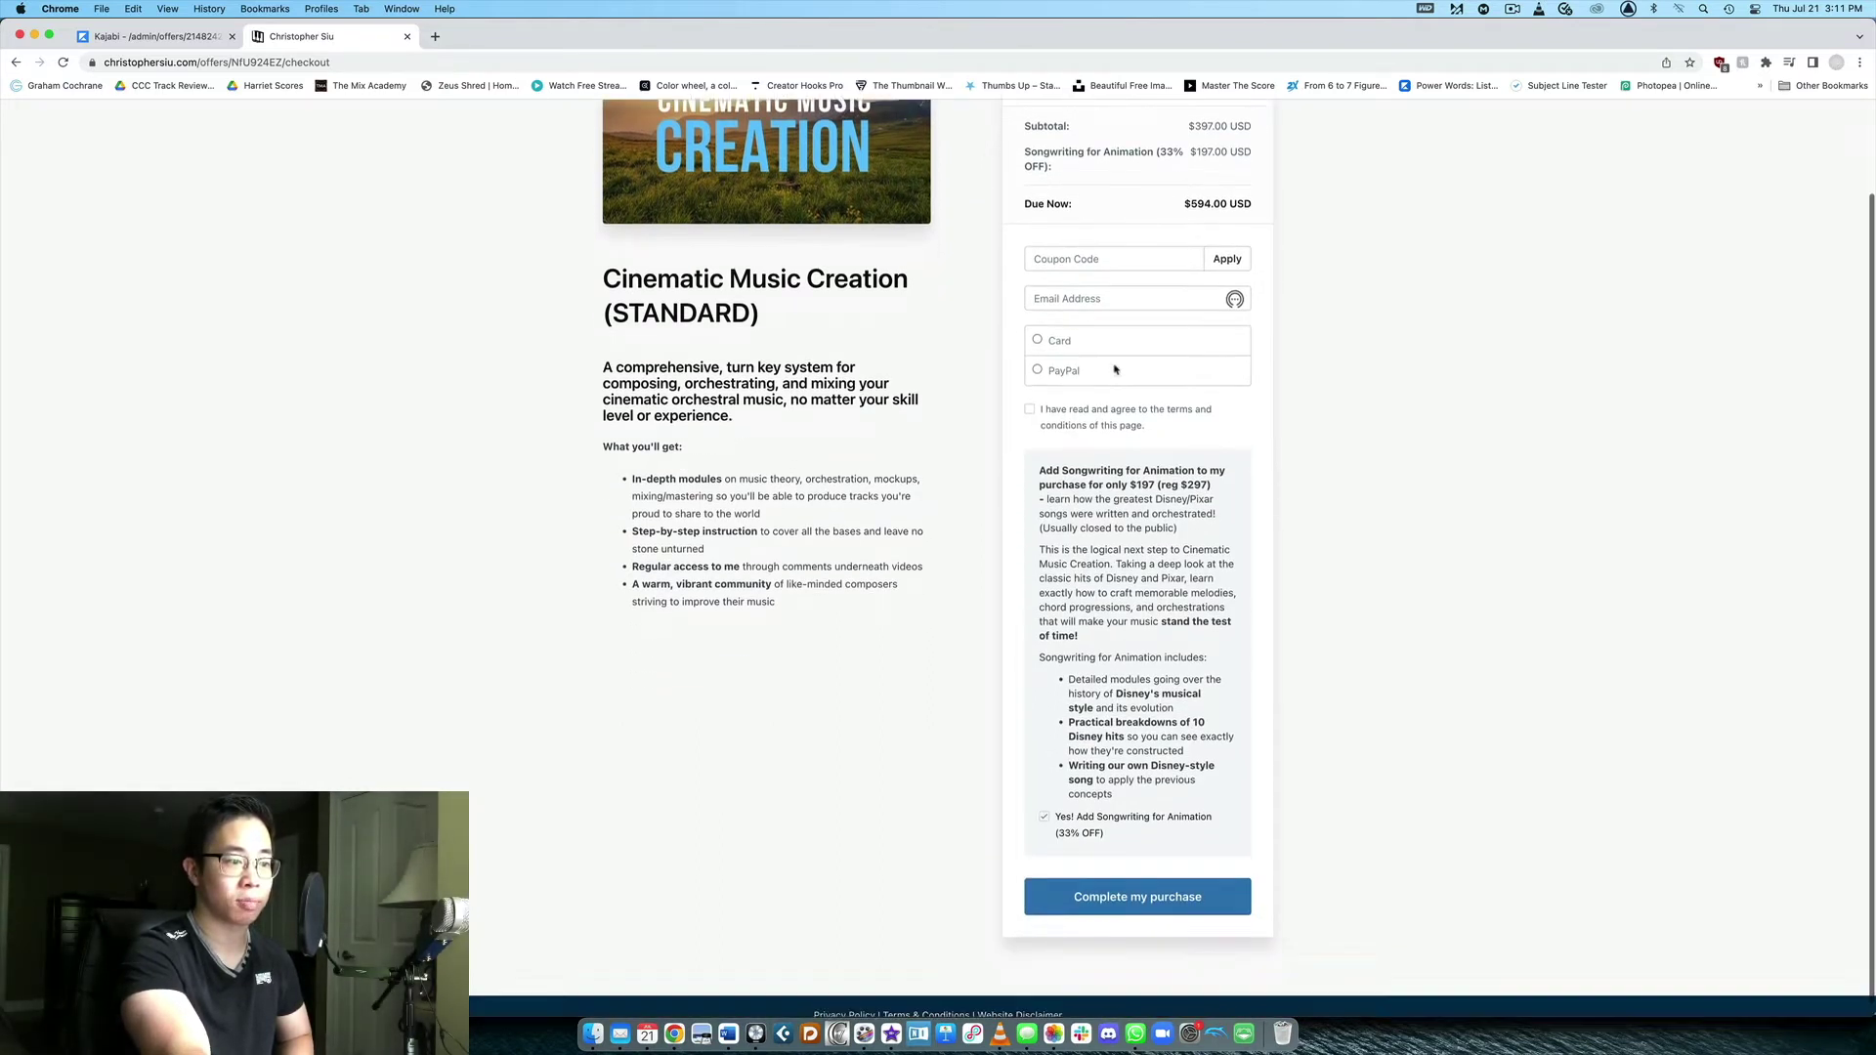
pyautogui.click(1043, 816)
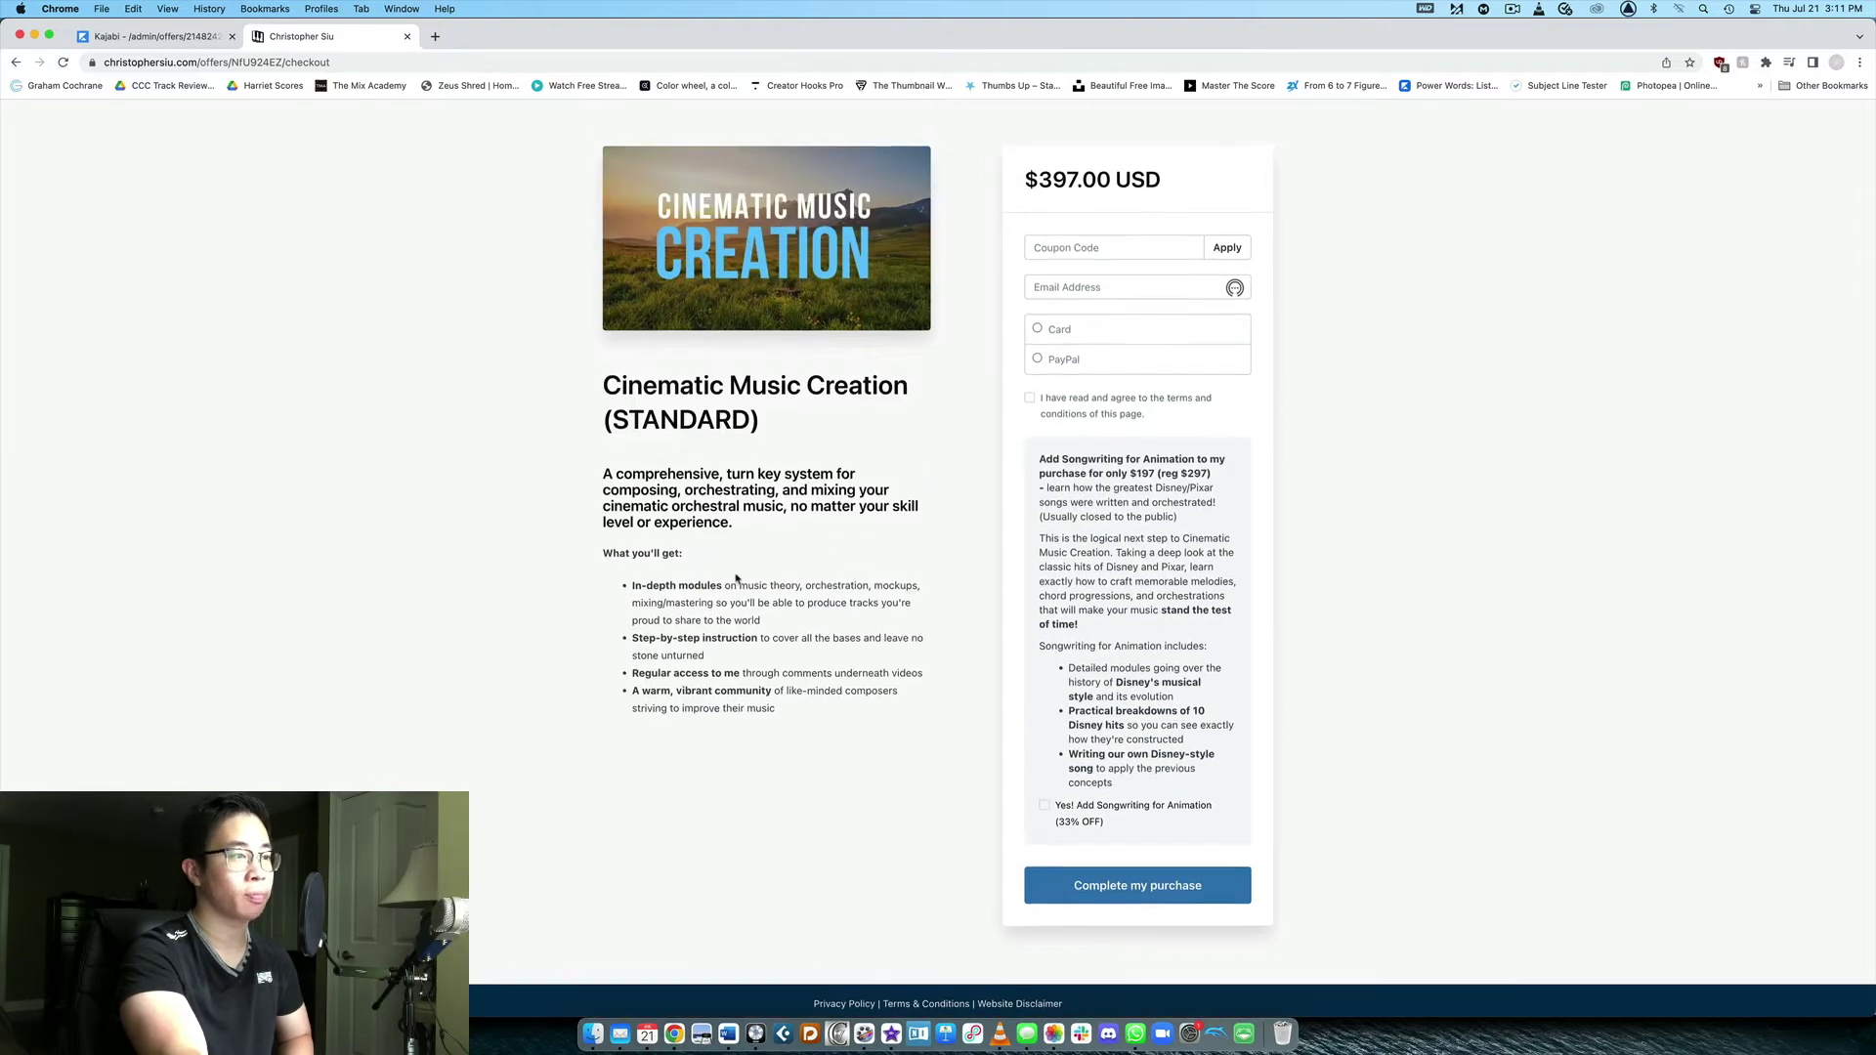
# View the $497 Inner Access checkout instead, then return to the Kajabi admin
pyautogui.press('super+bracketleft')
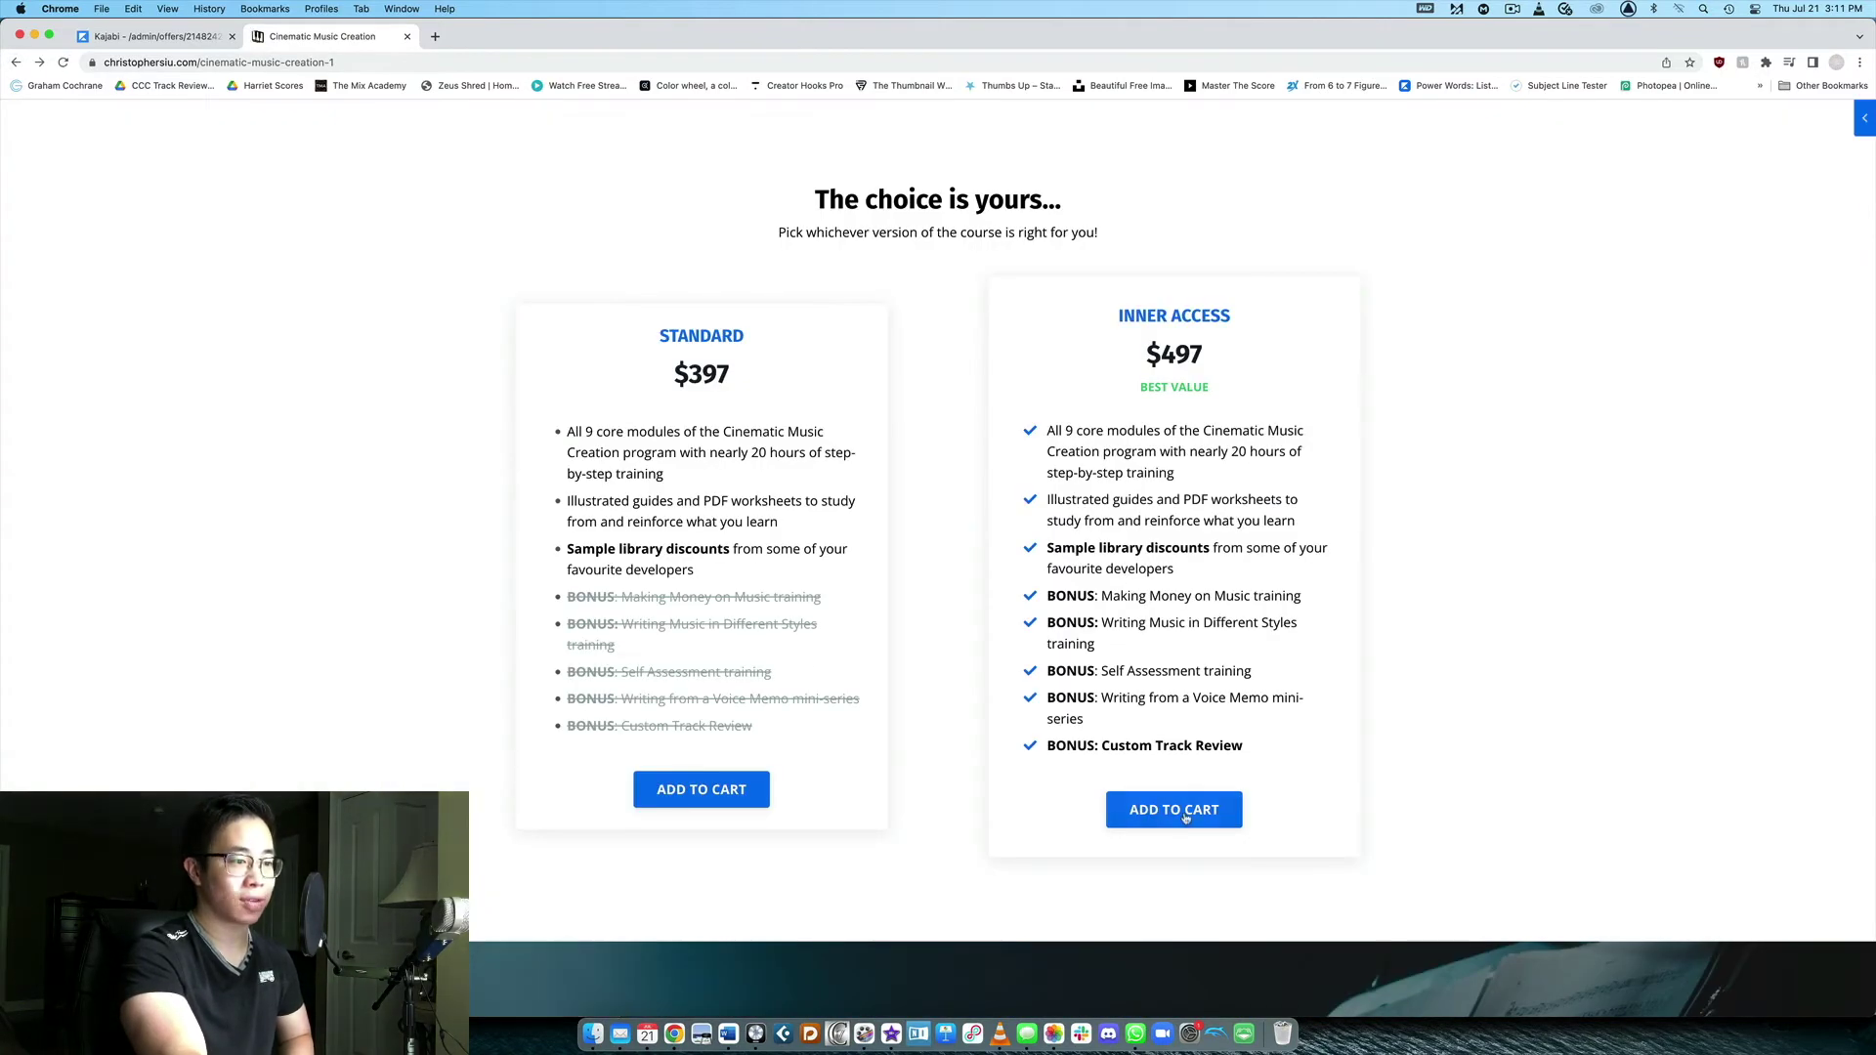
pyautogui.click(1178, 812)
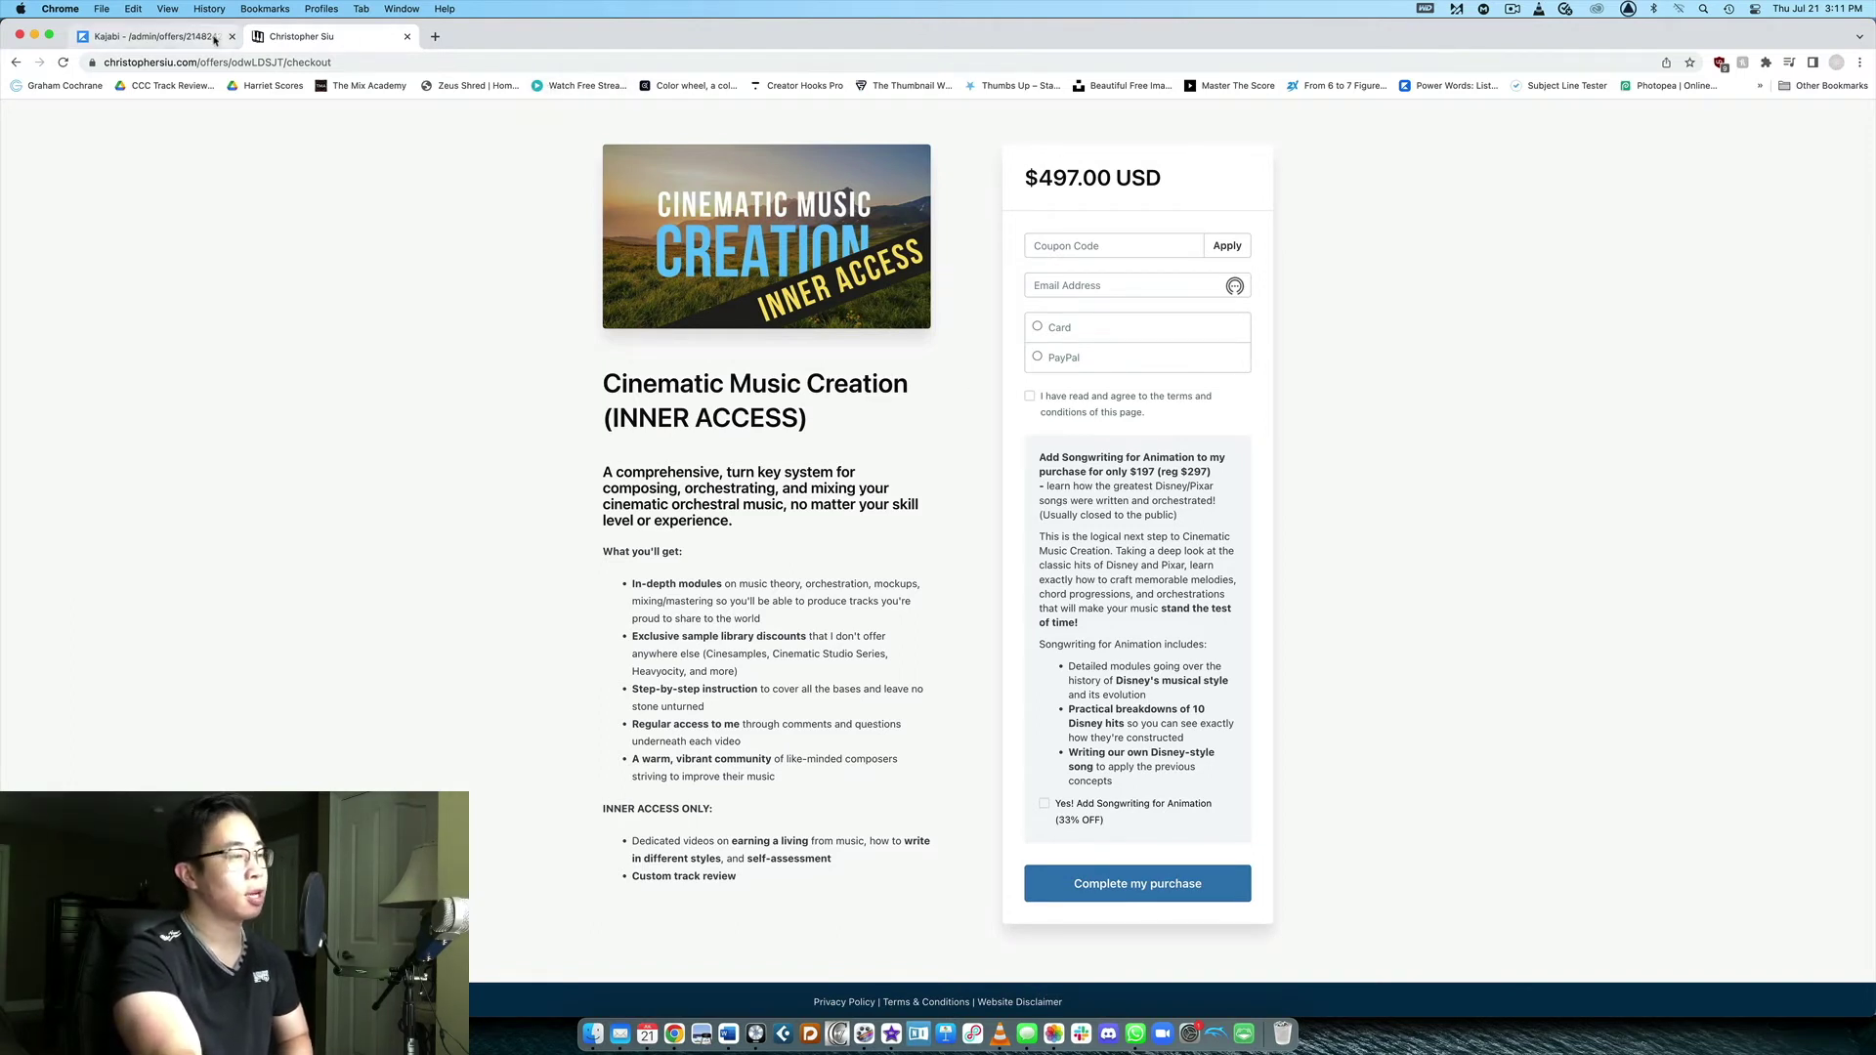
pyautogui.click(156, 36)
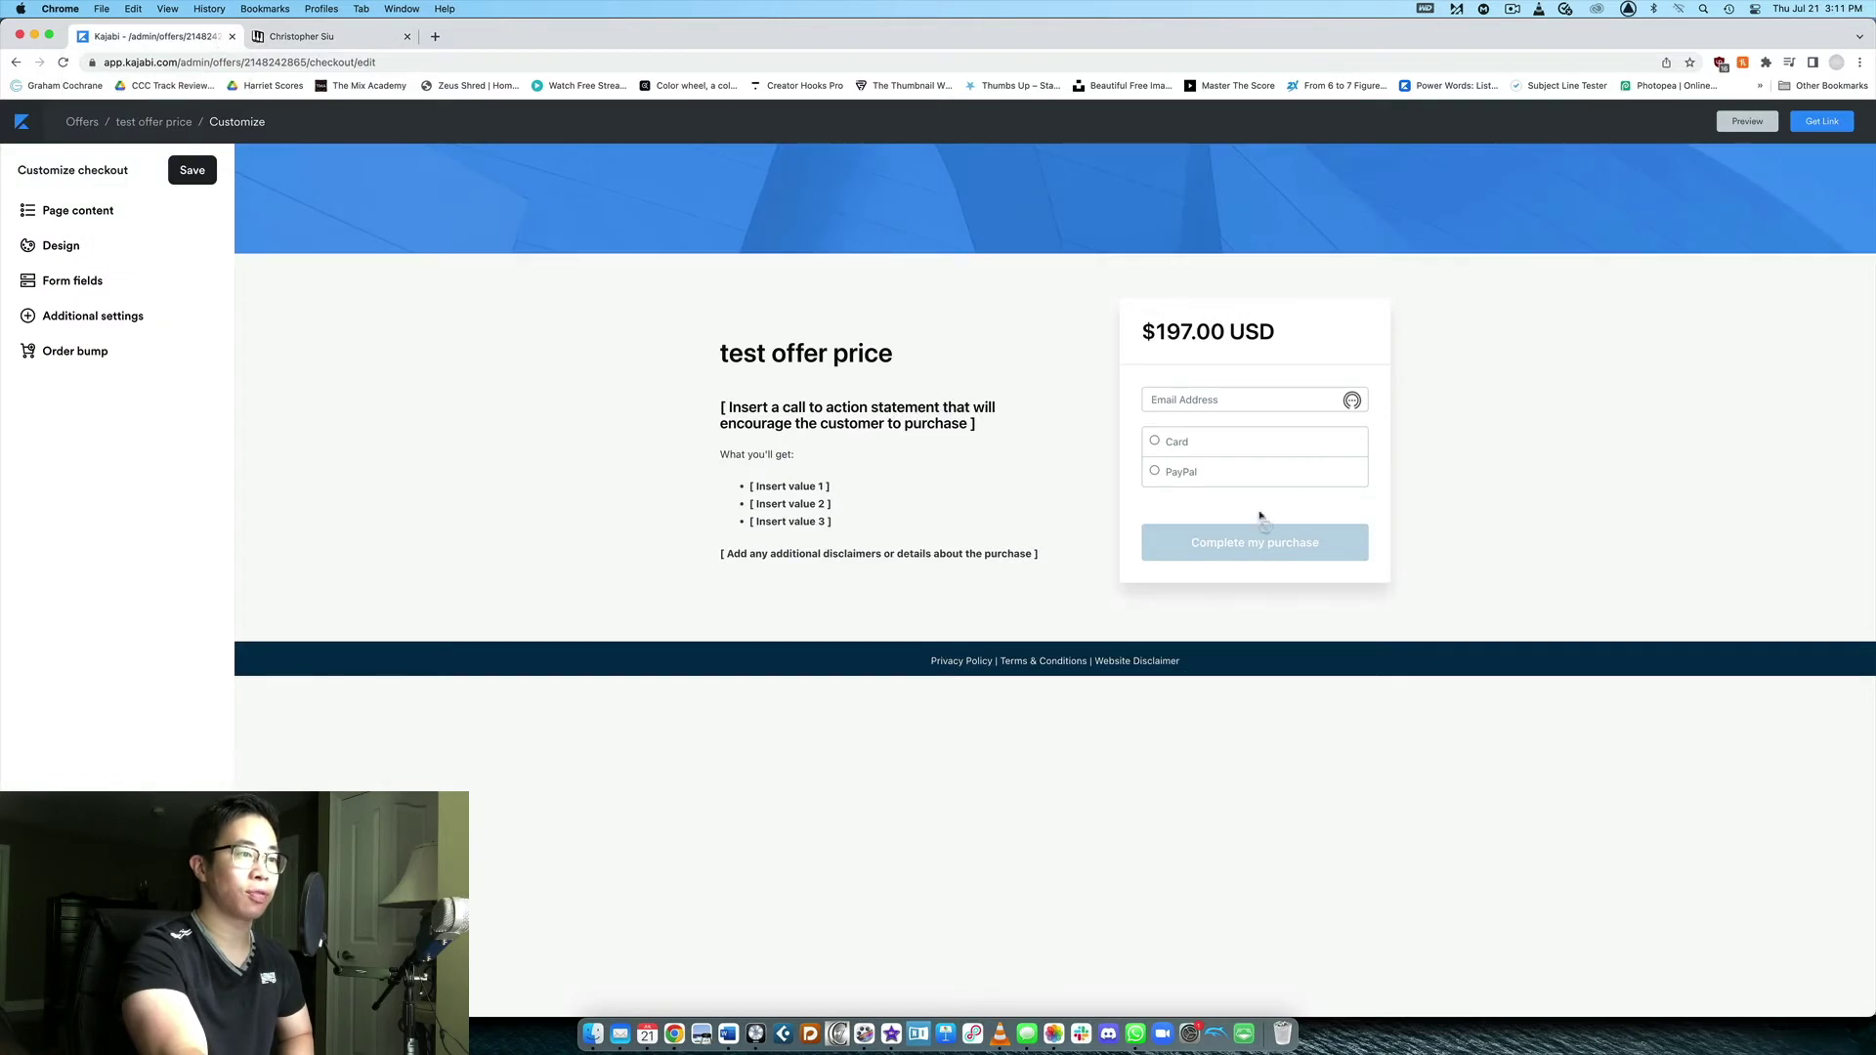
# Go back to the Offers list and search it for 'chris'
pyautogui.click(17, 63)
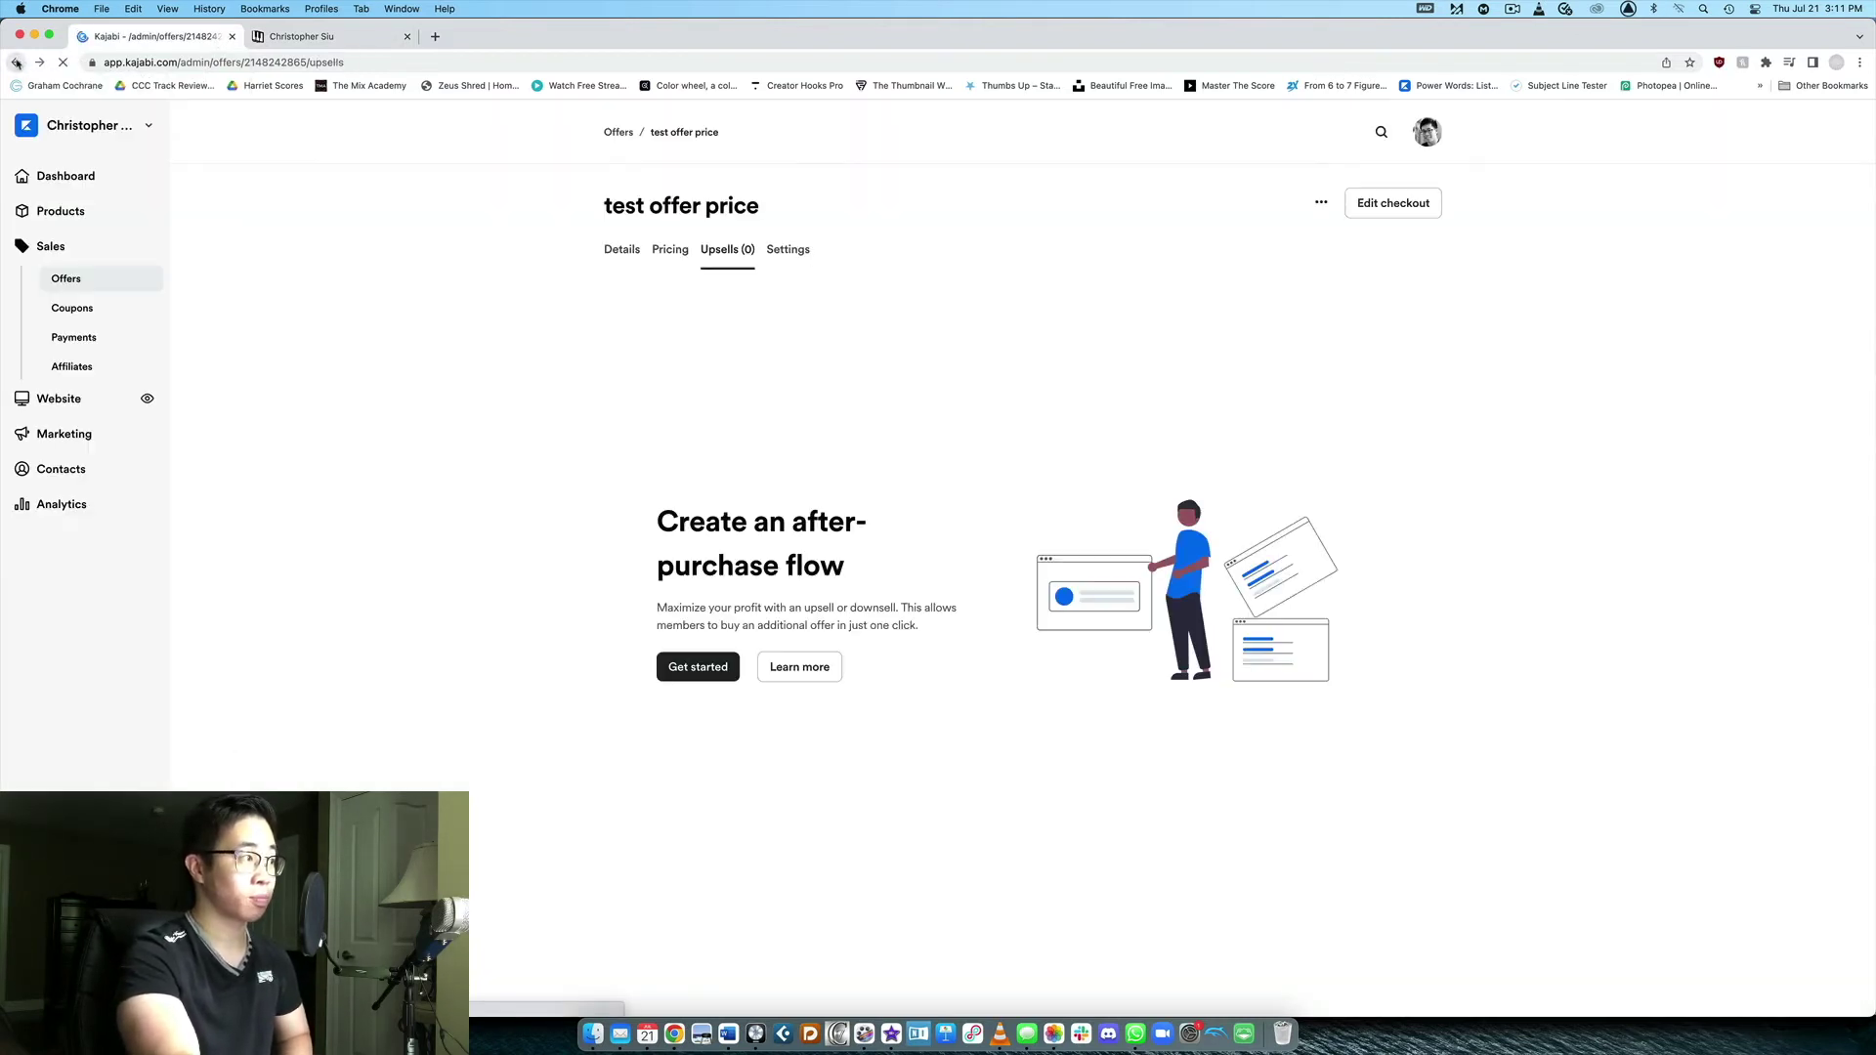
pyautogui.click(16, 63)
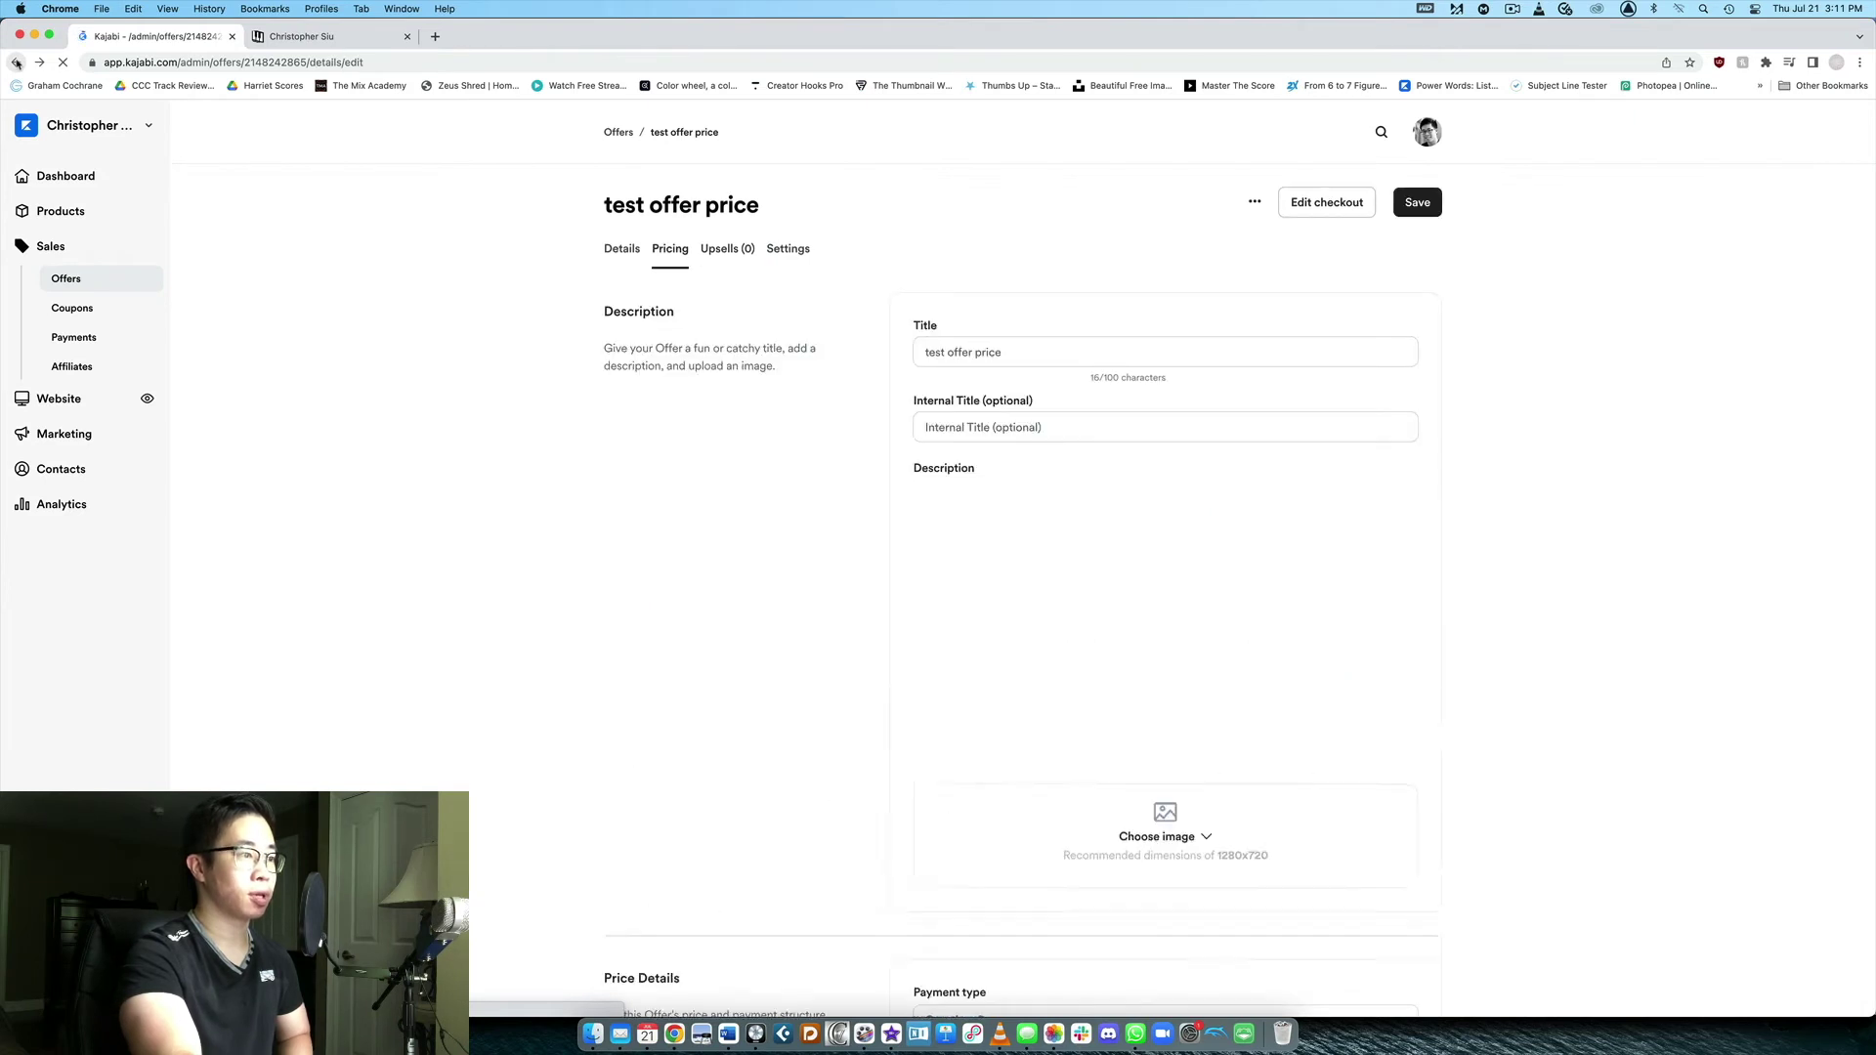
pyautogui.click(62, 281)
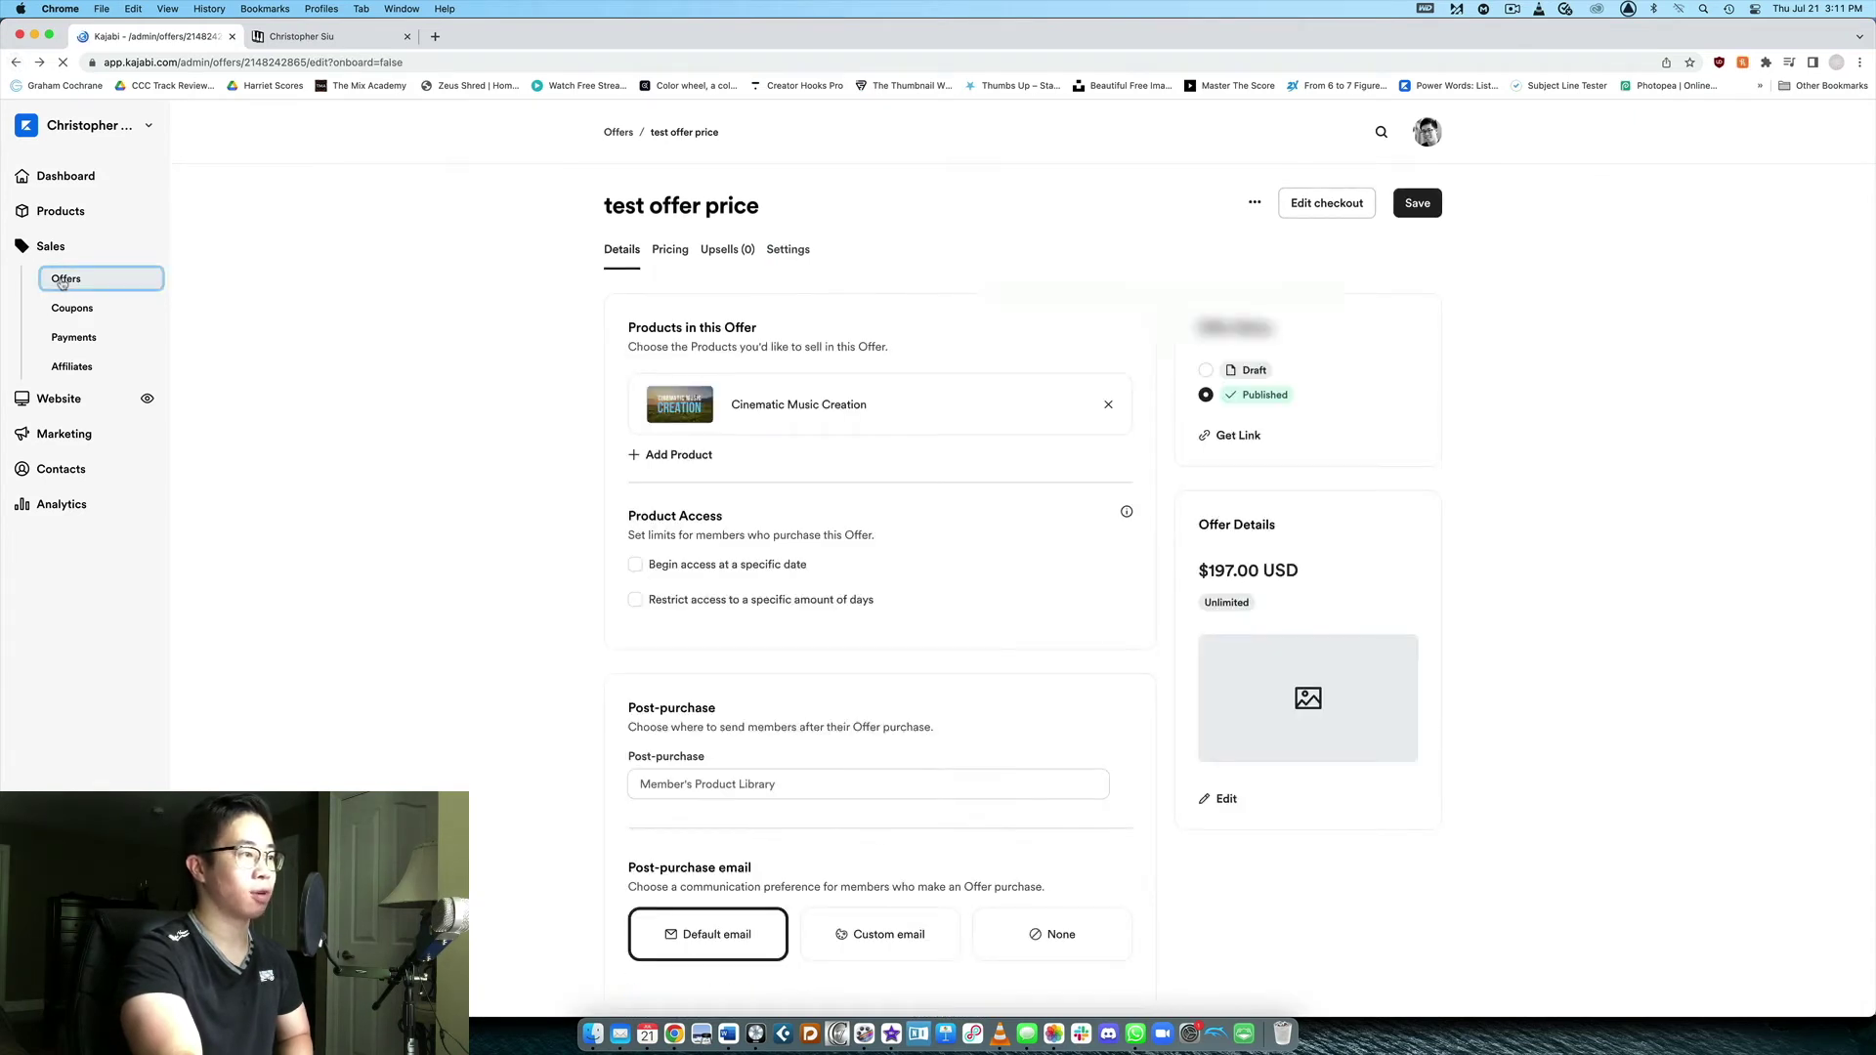
pyautogui.click(782, 490)
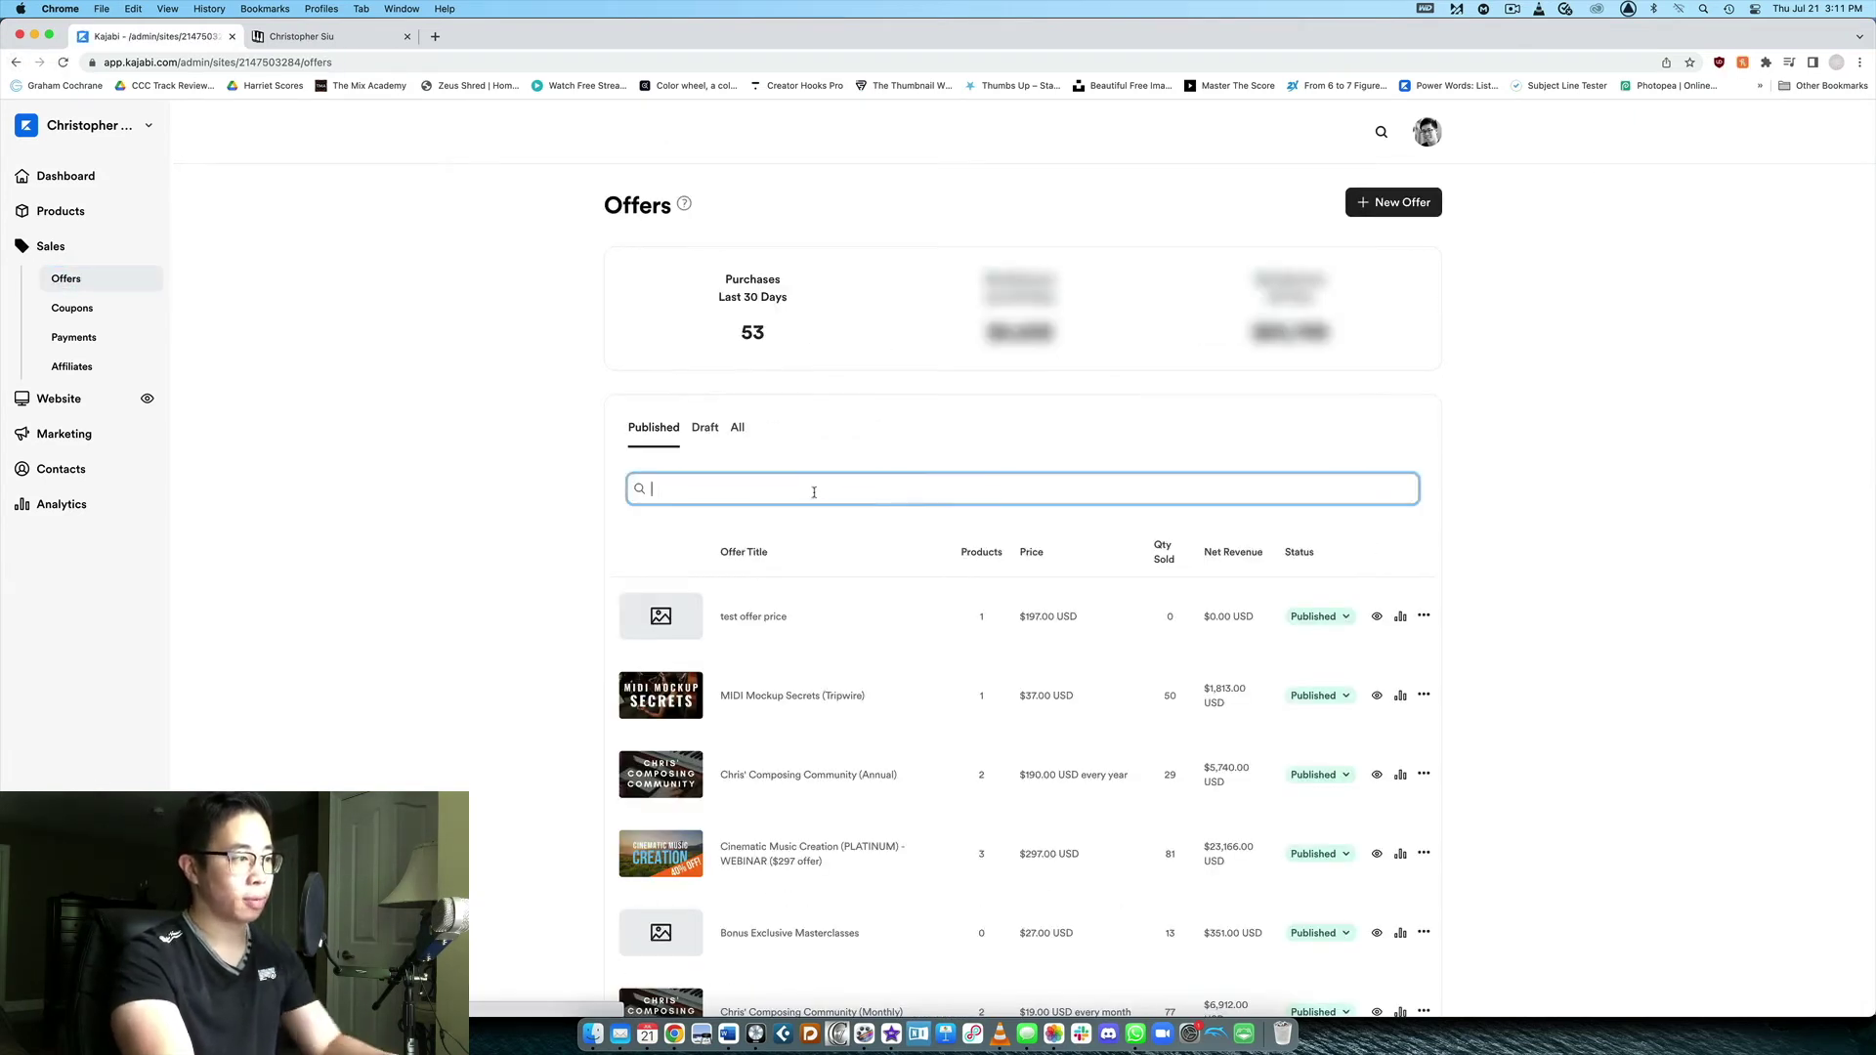
pyautogui.write('chris')
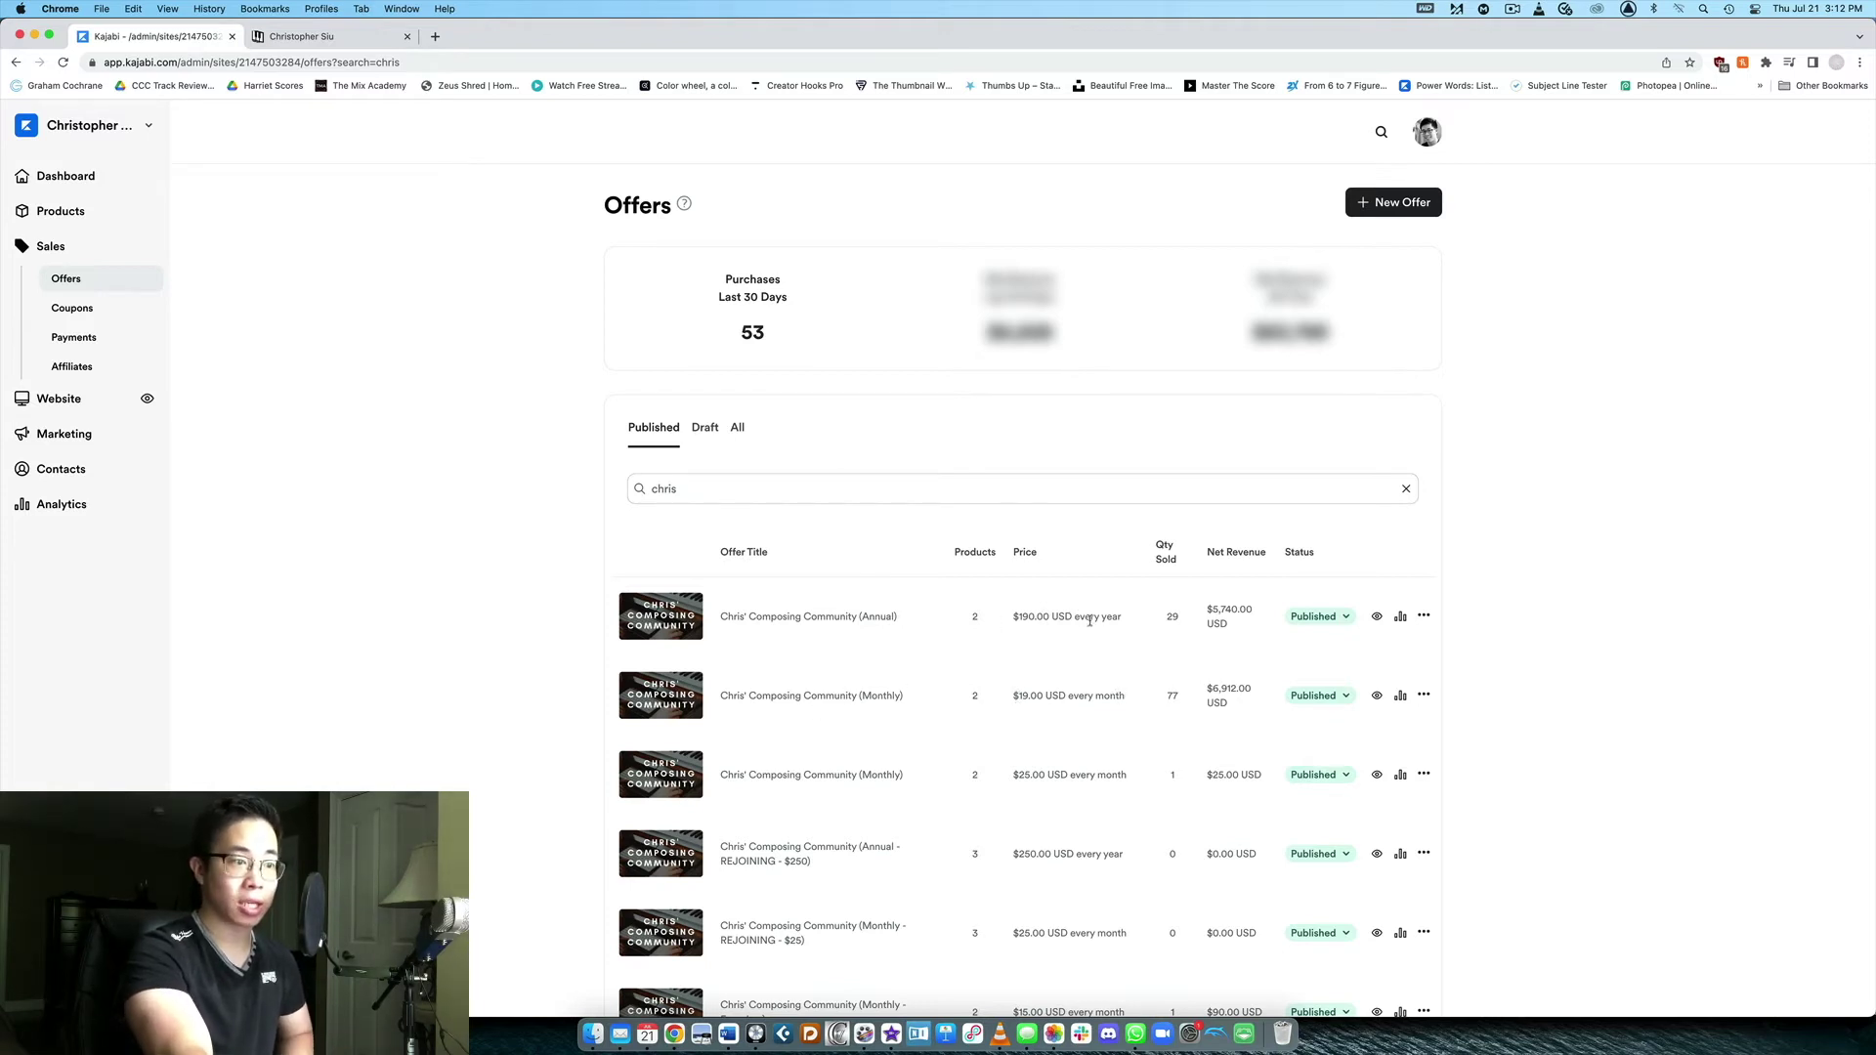
# Open the Annual offer's pricing and confirm it stays a Subscription billed yearly
pyautogui.click(838, 624)
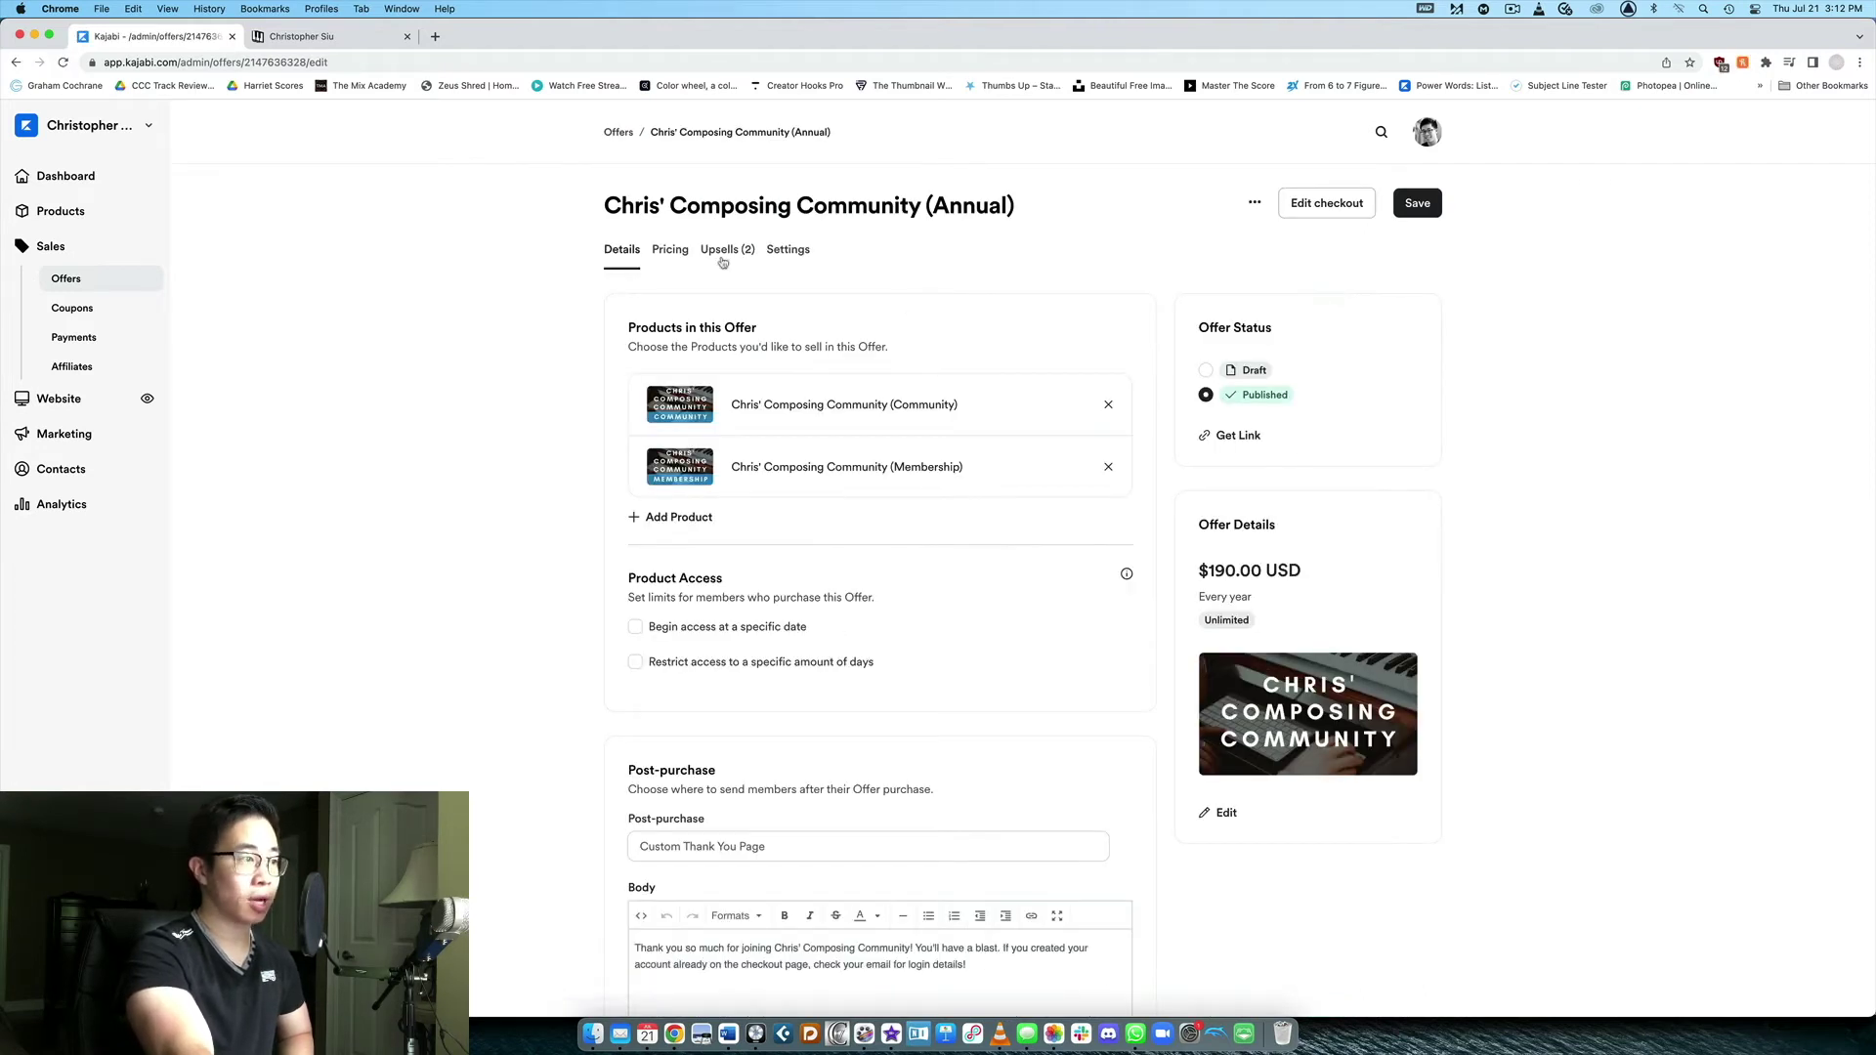
pyautogui.click(670, 250)
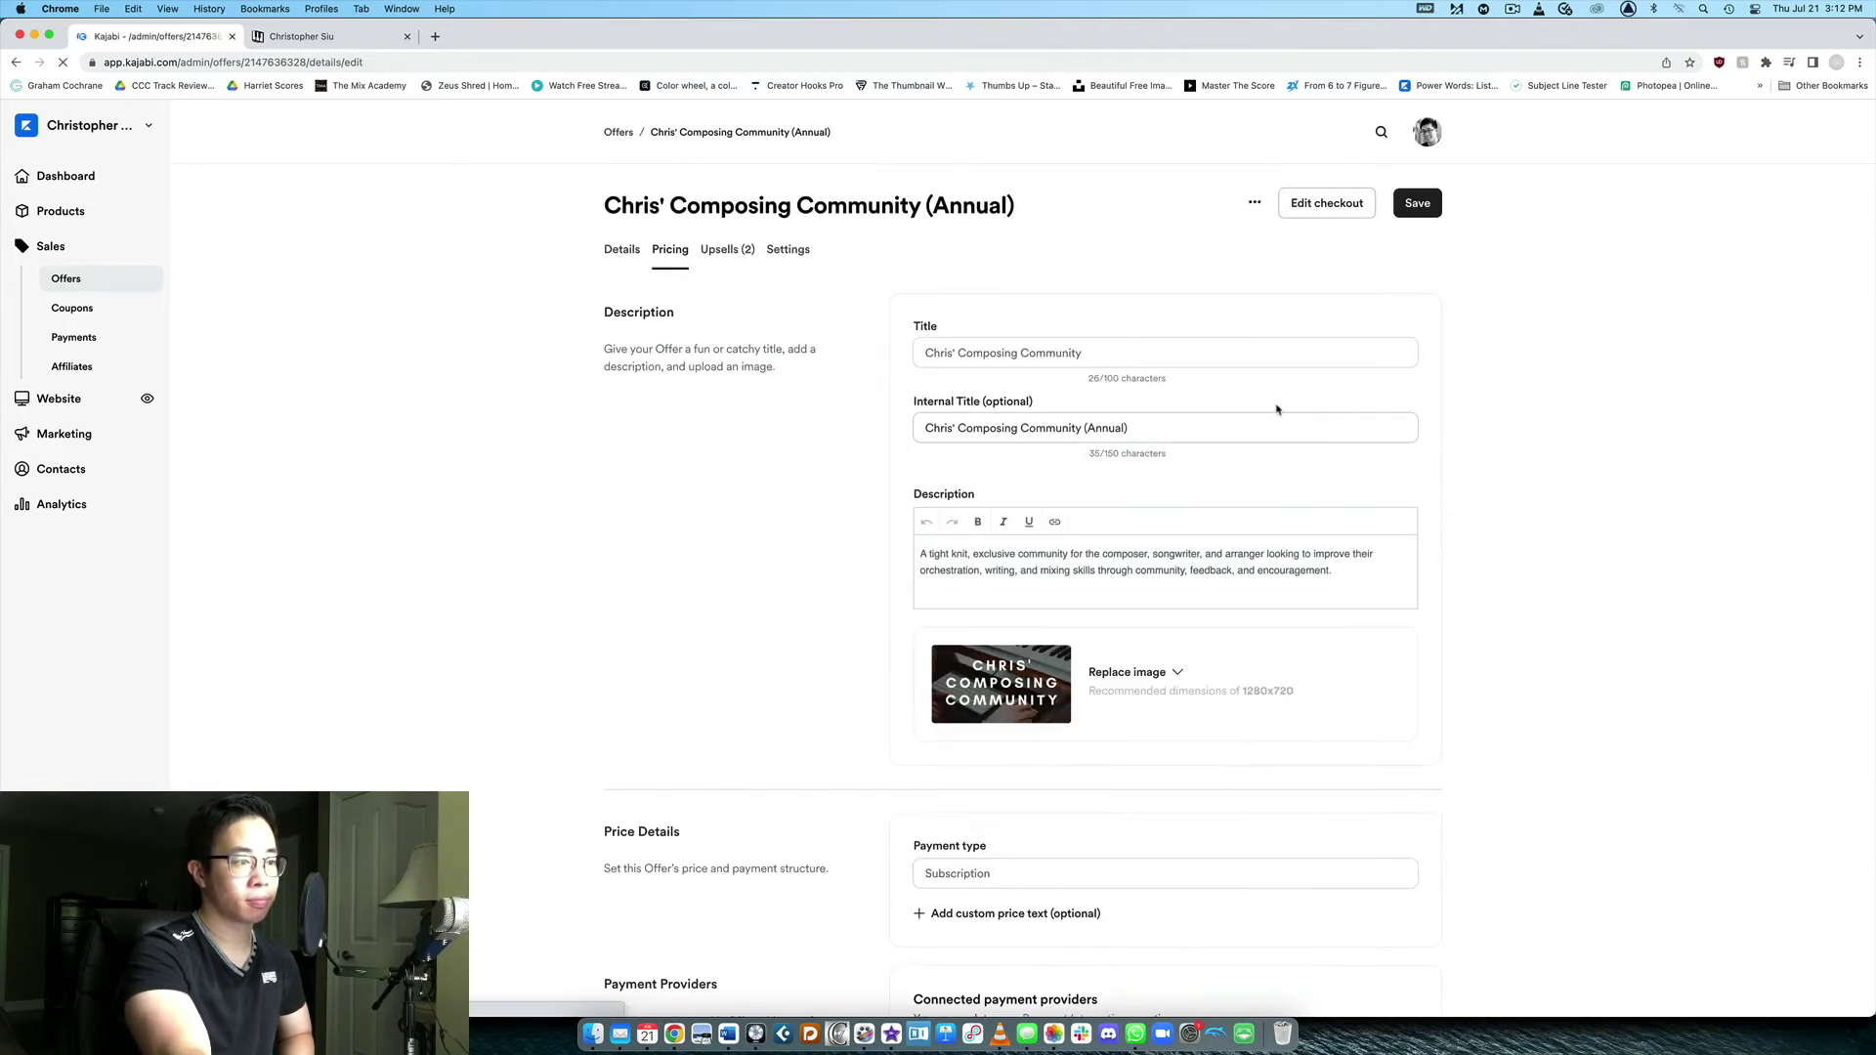
pyautogui.scroll(-5, 1368, 405)
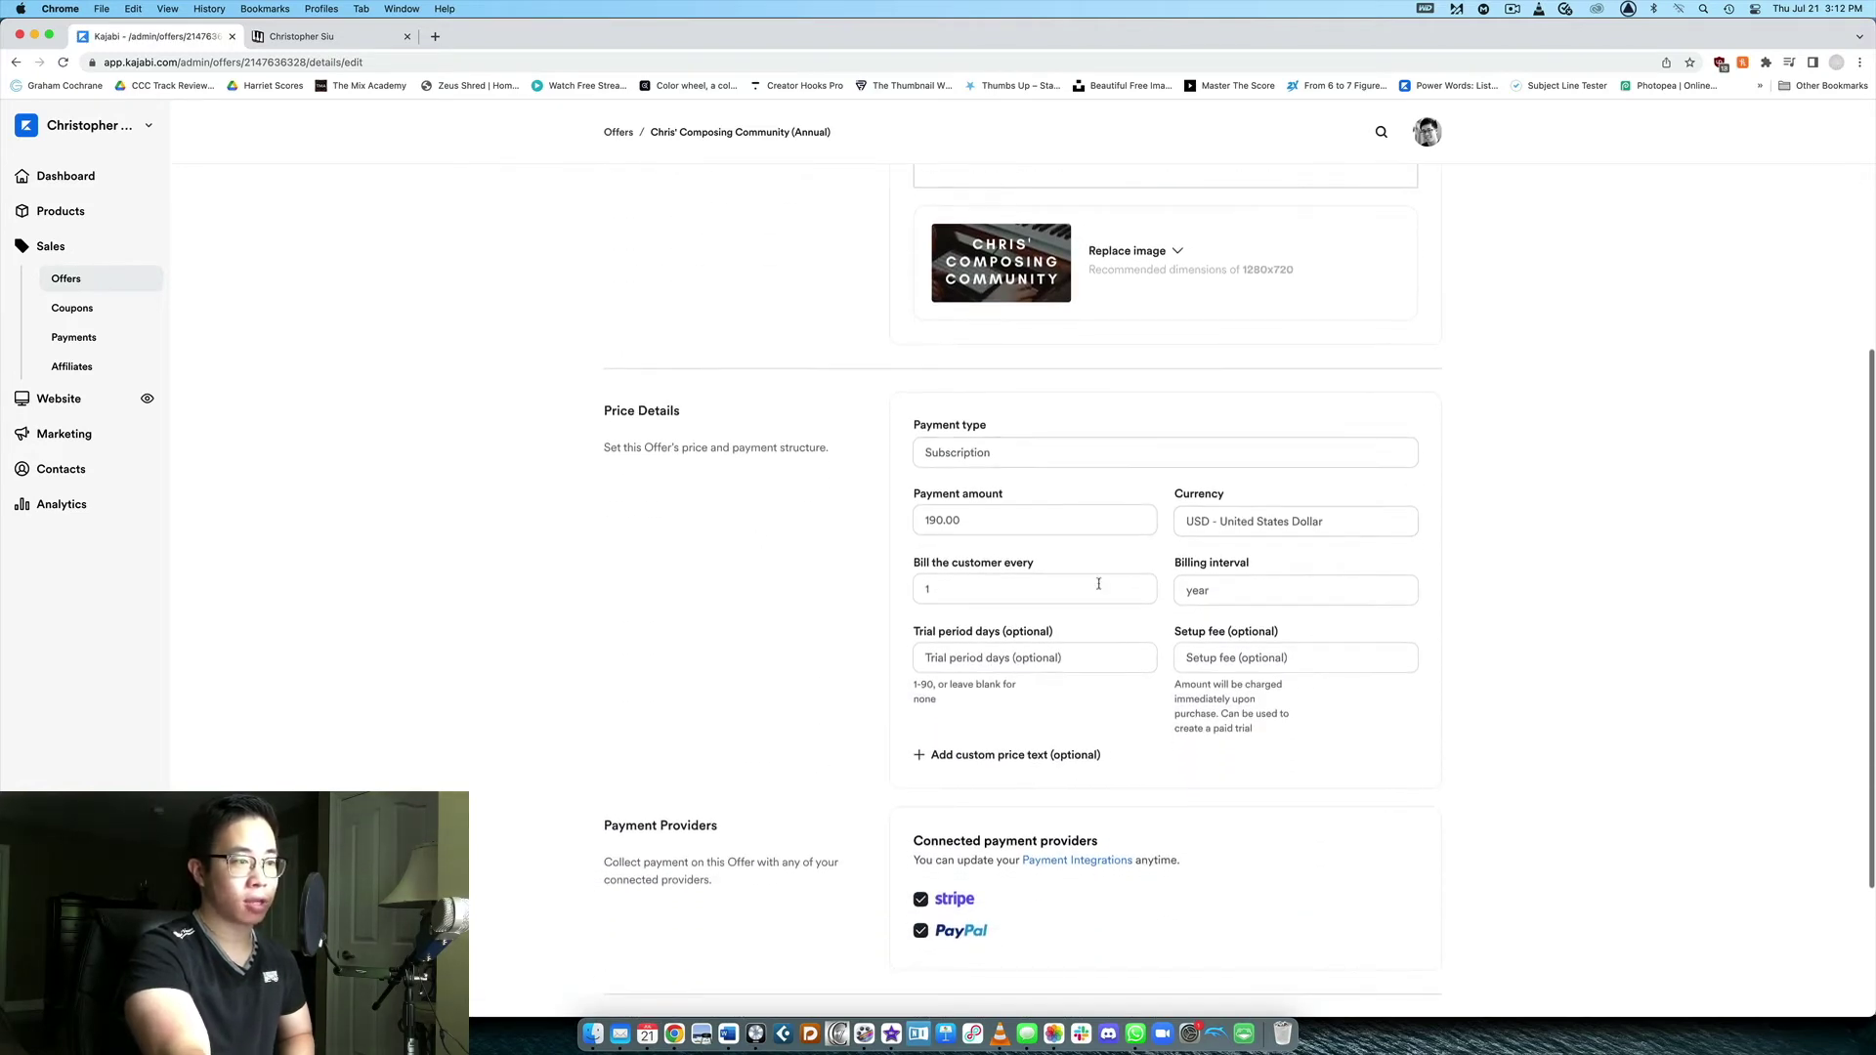
pyautogui.click(1007, 442)
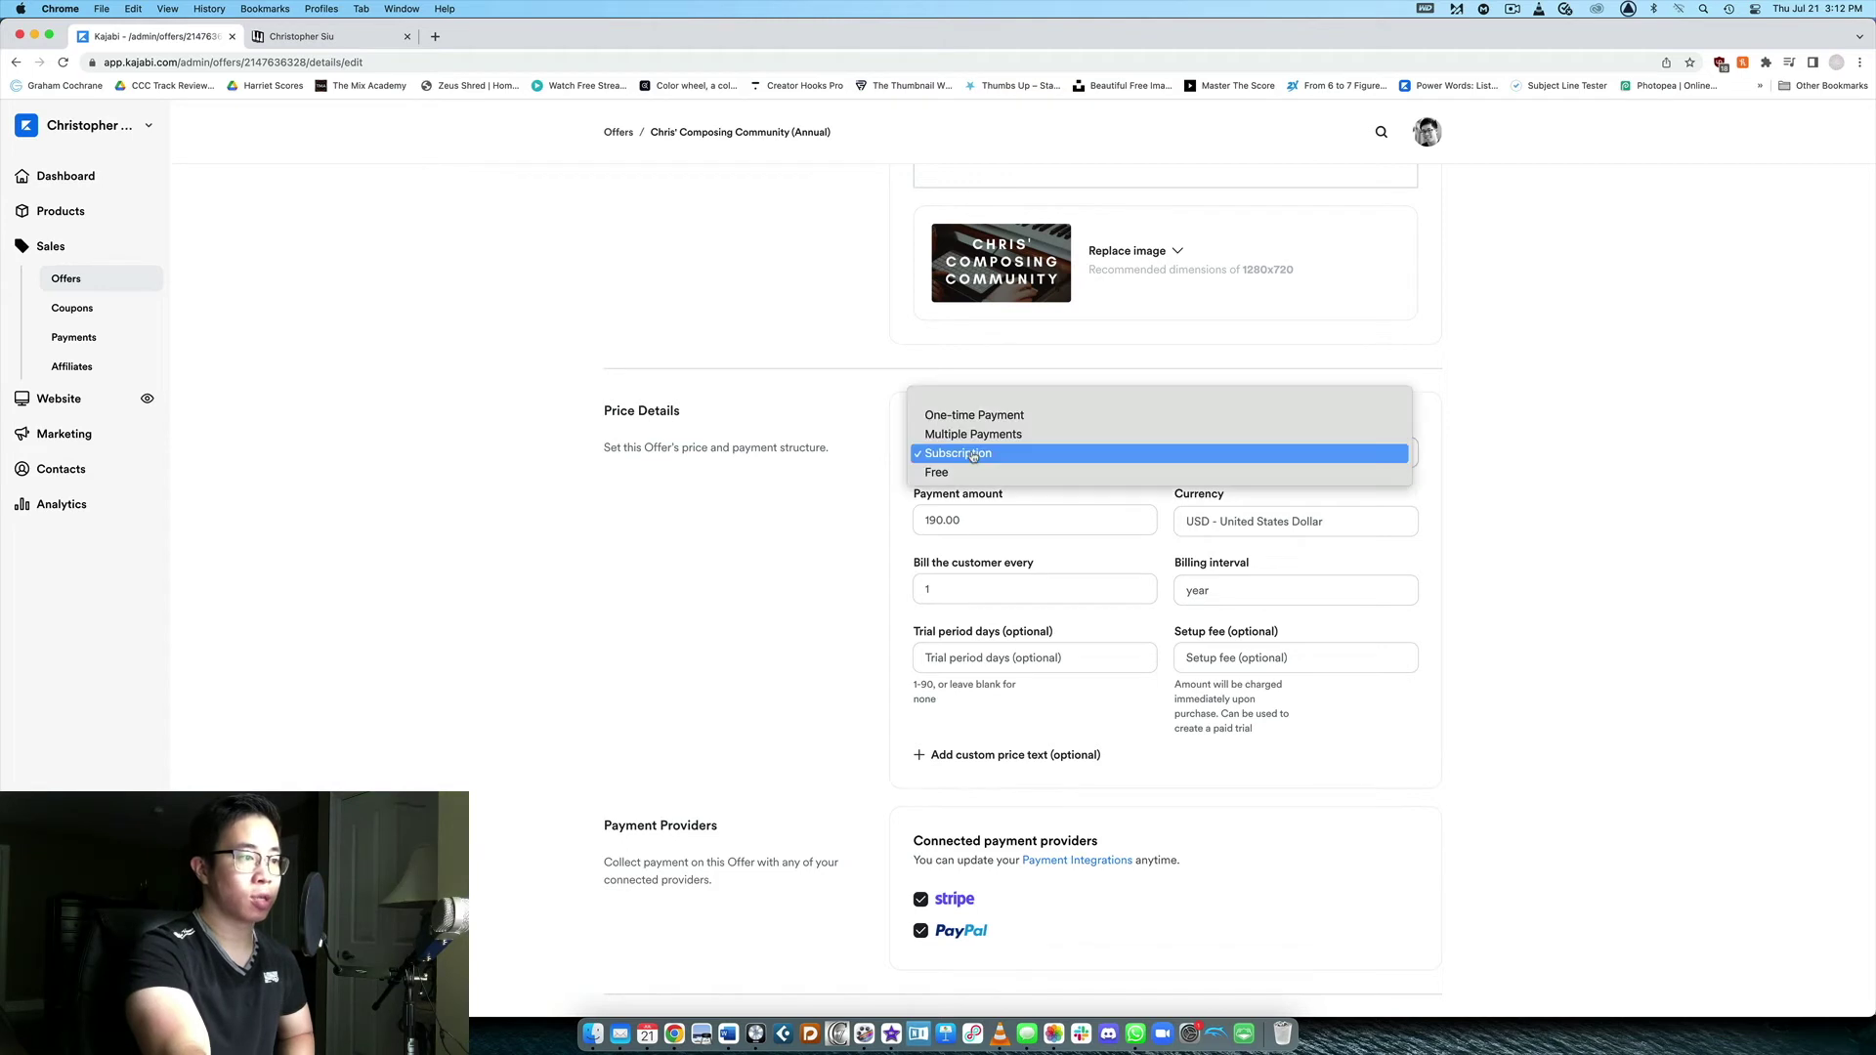
pyautogui.click(1591, 460)
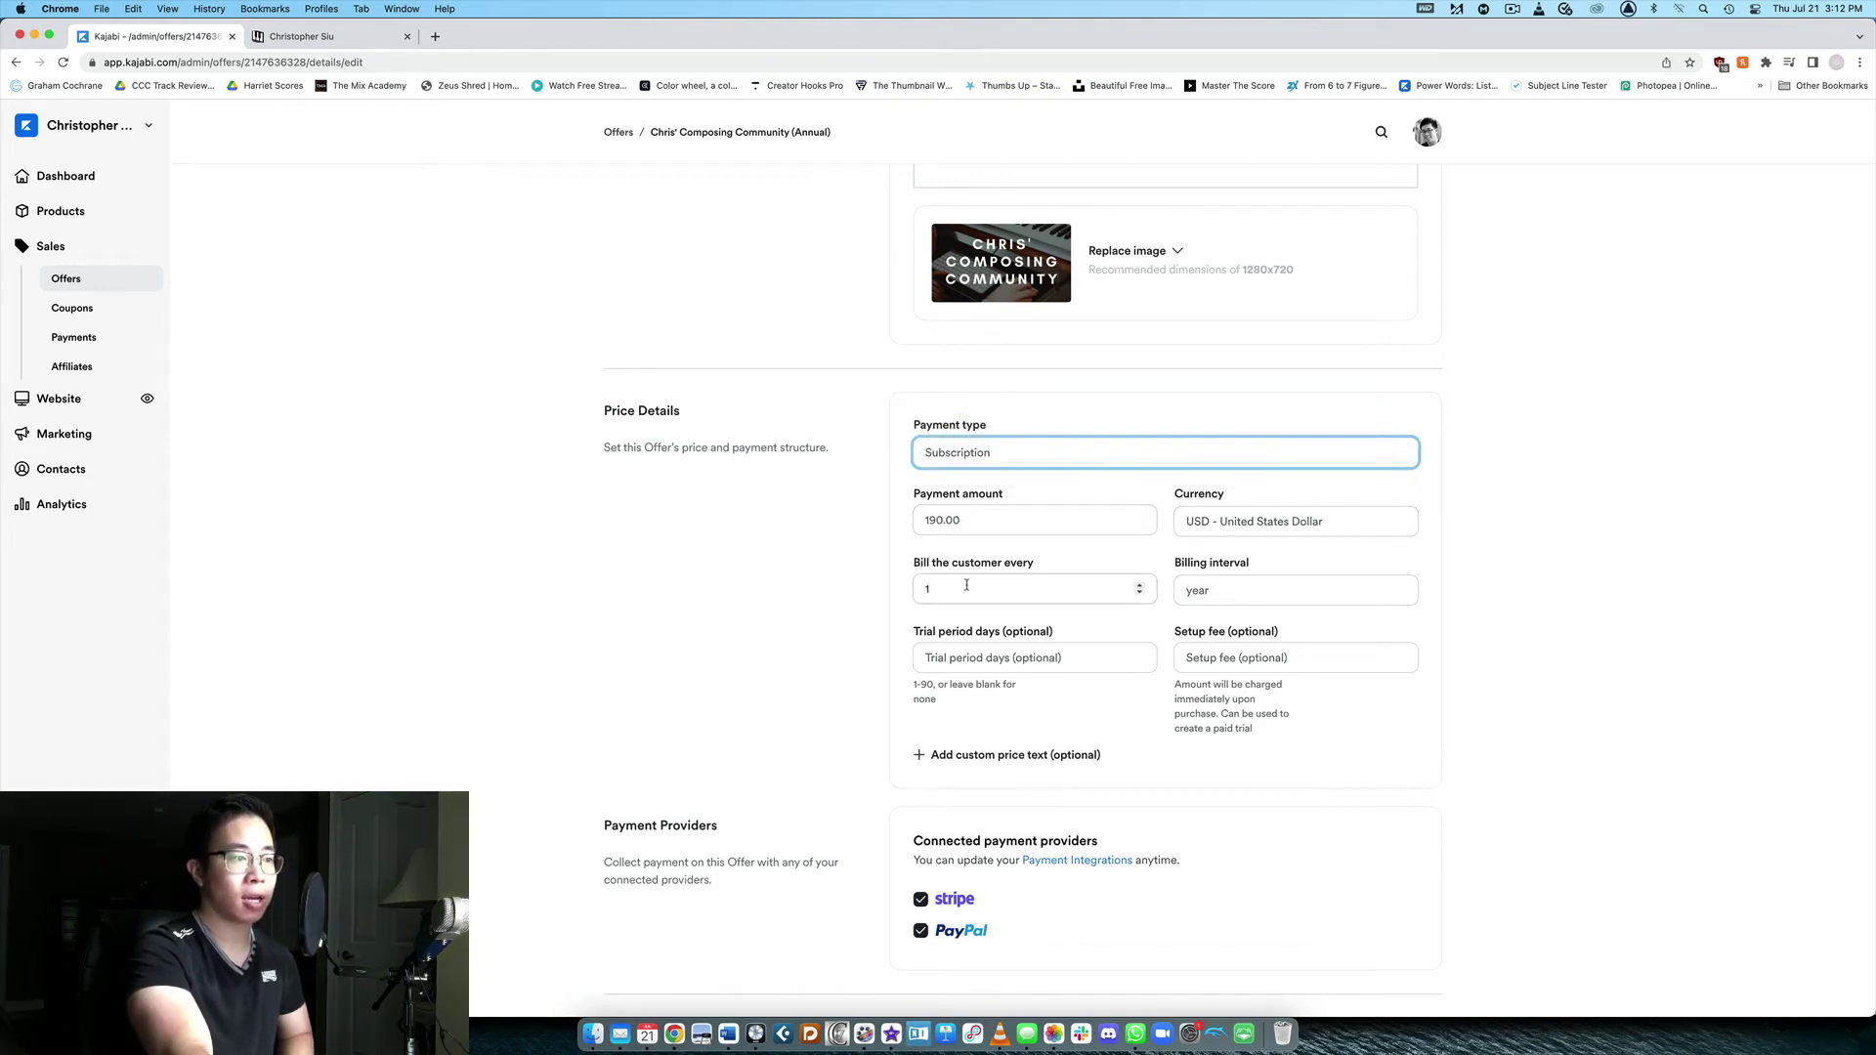
pyautogui.click(1229, 591)
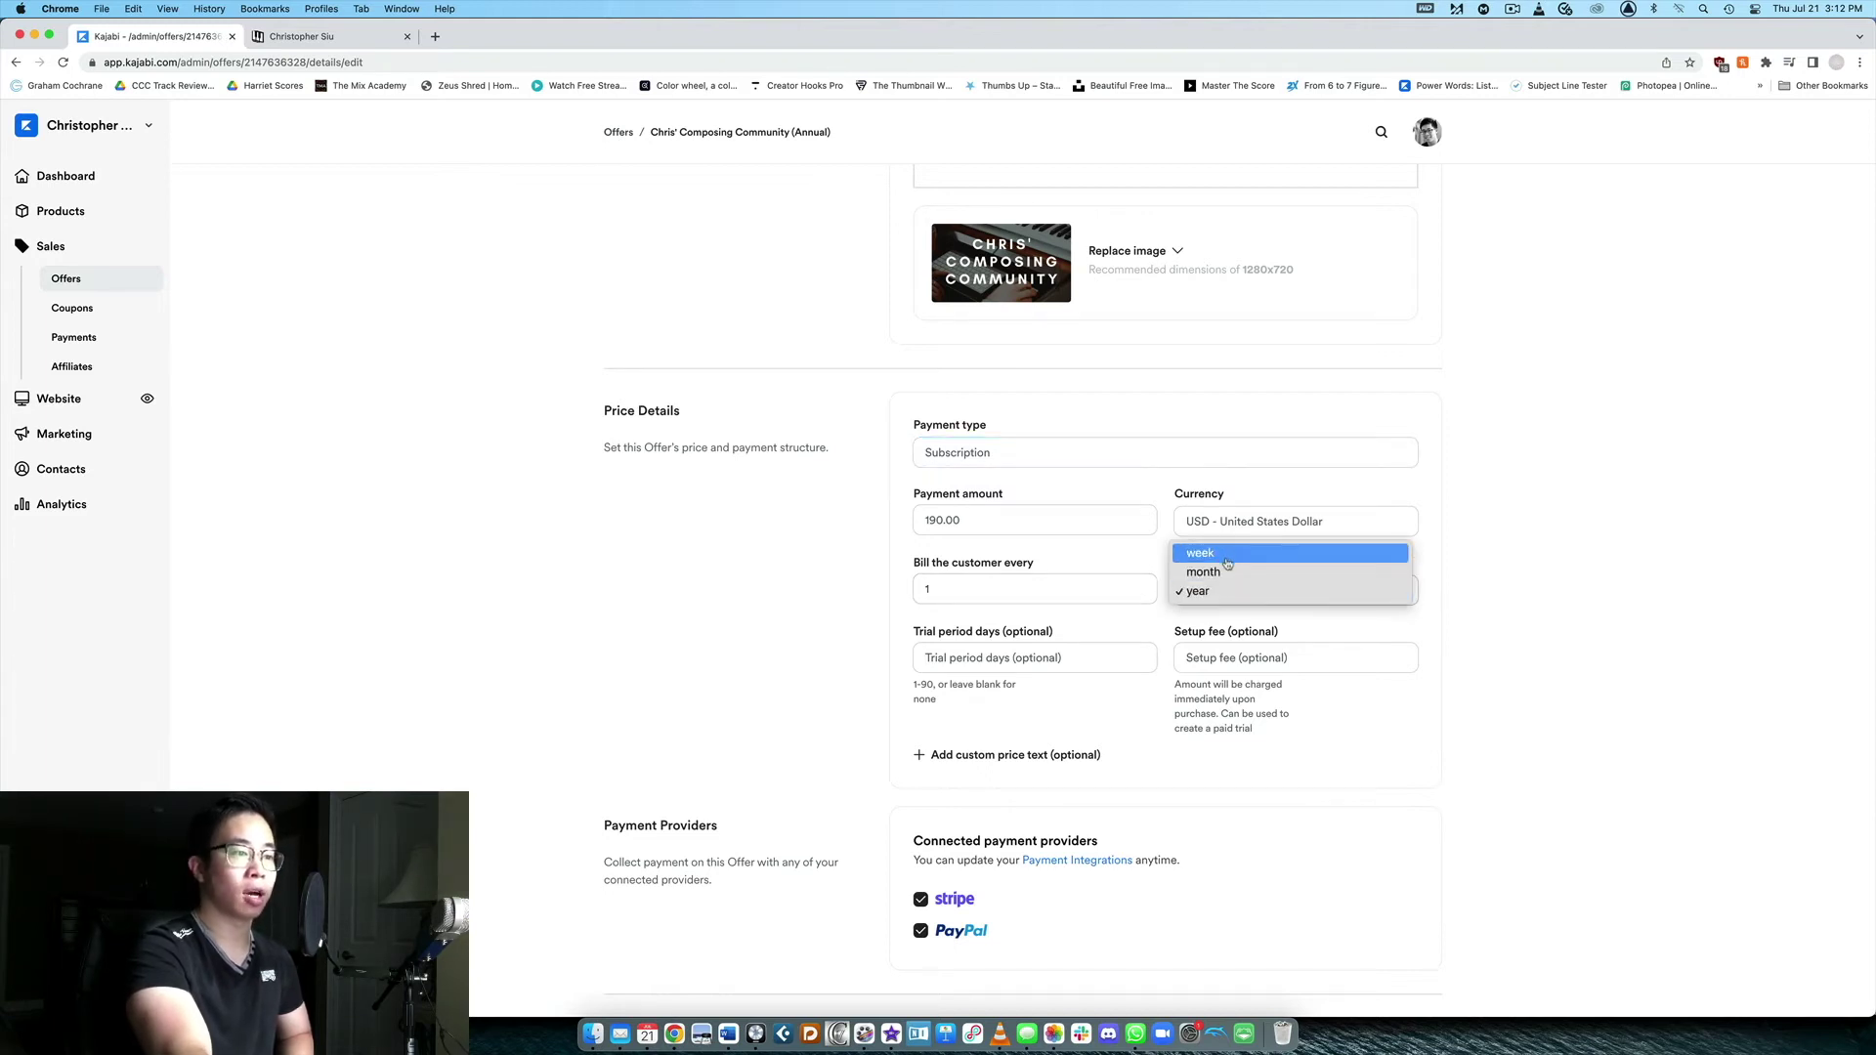
pyautogui.click(1584, 606)
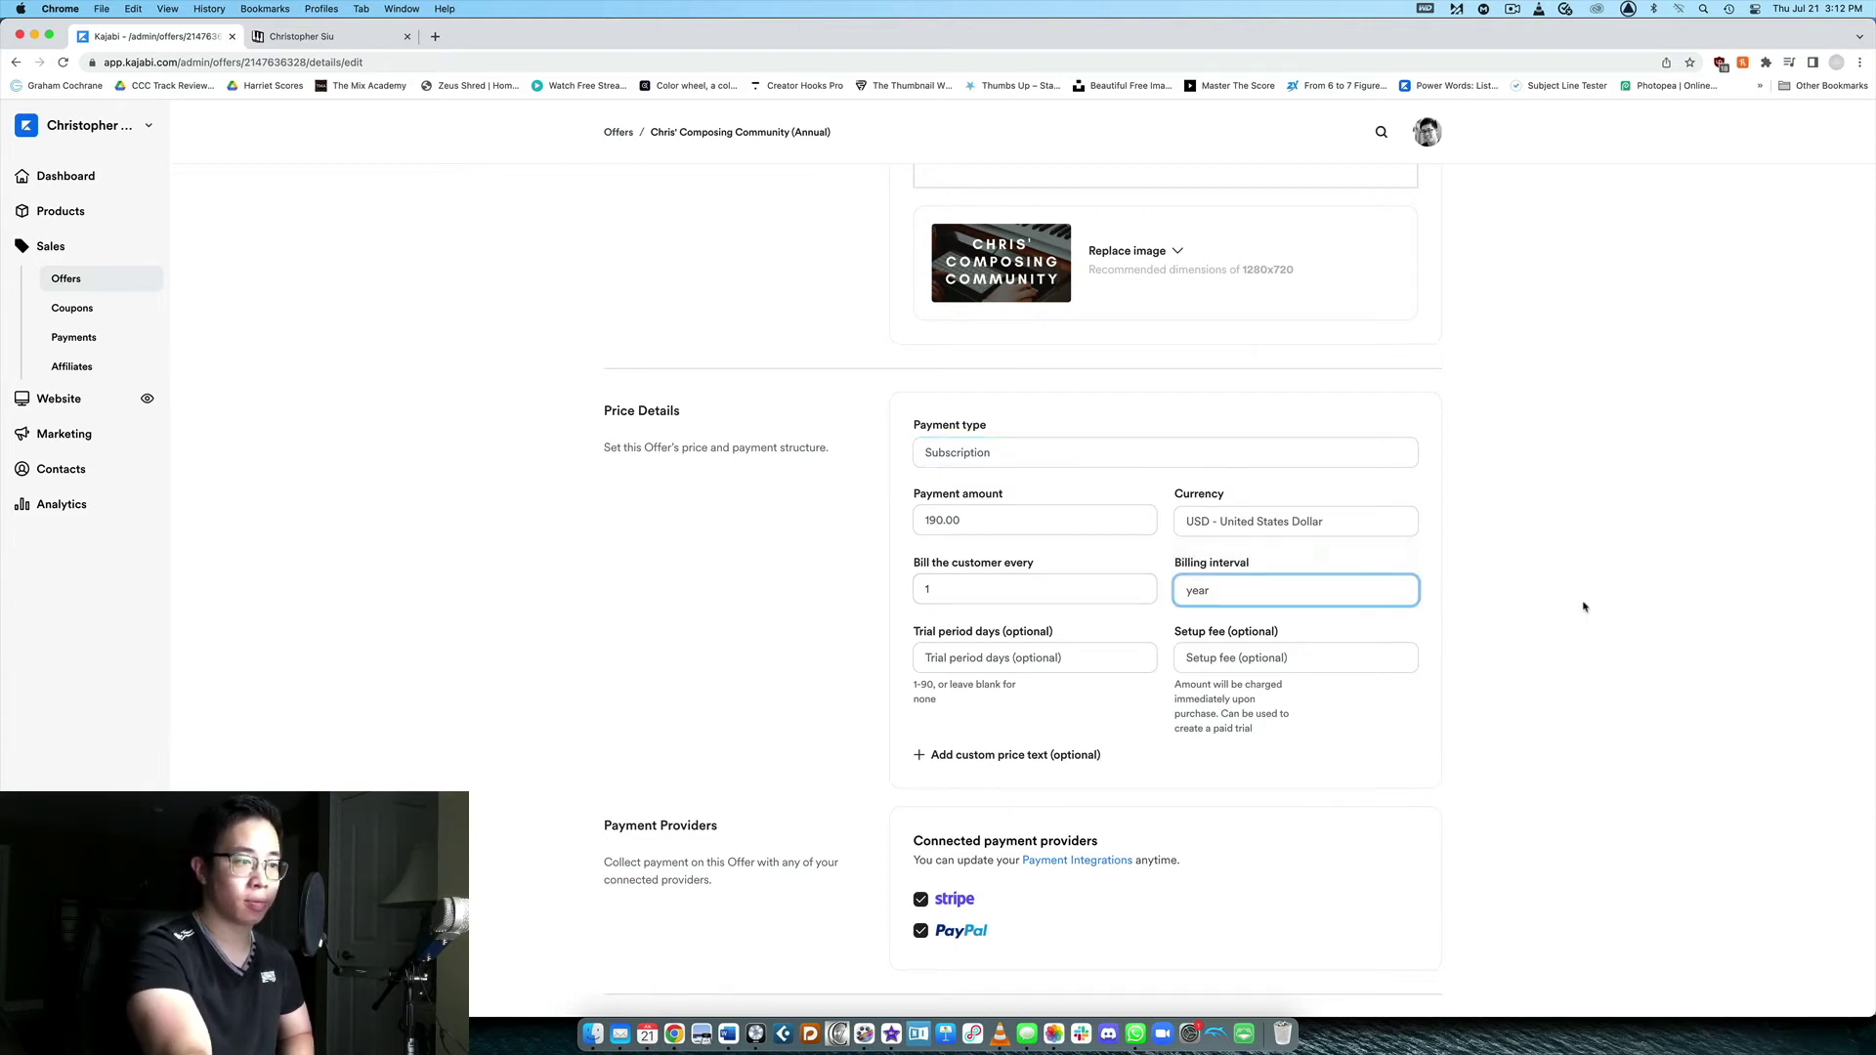
# Review the offer's optional trial period days and setup fee fields
pyautogui.click(1019, 657)
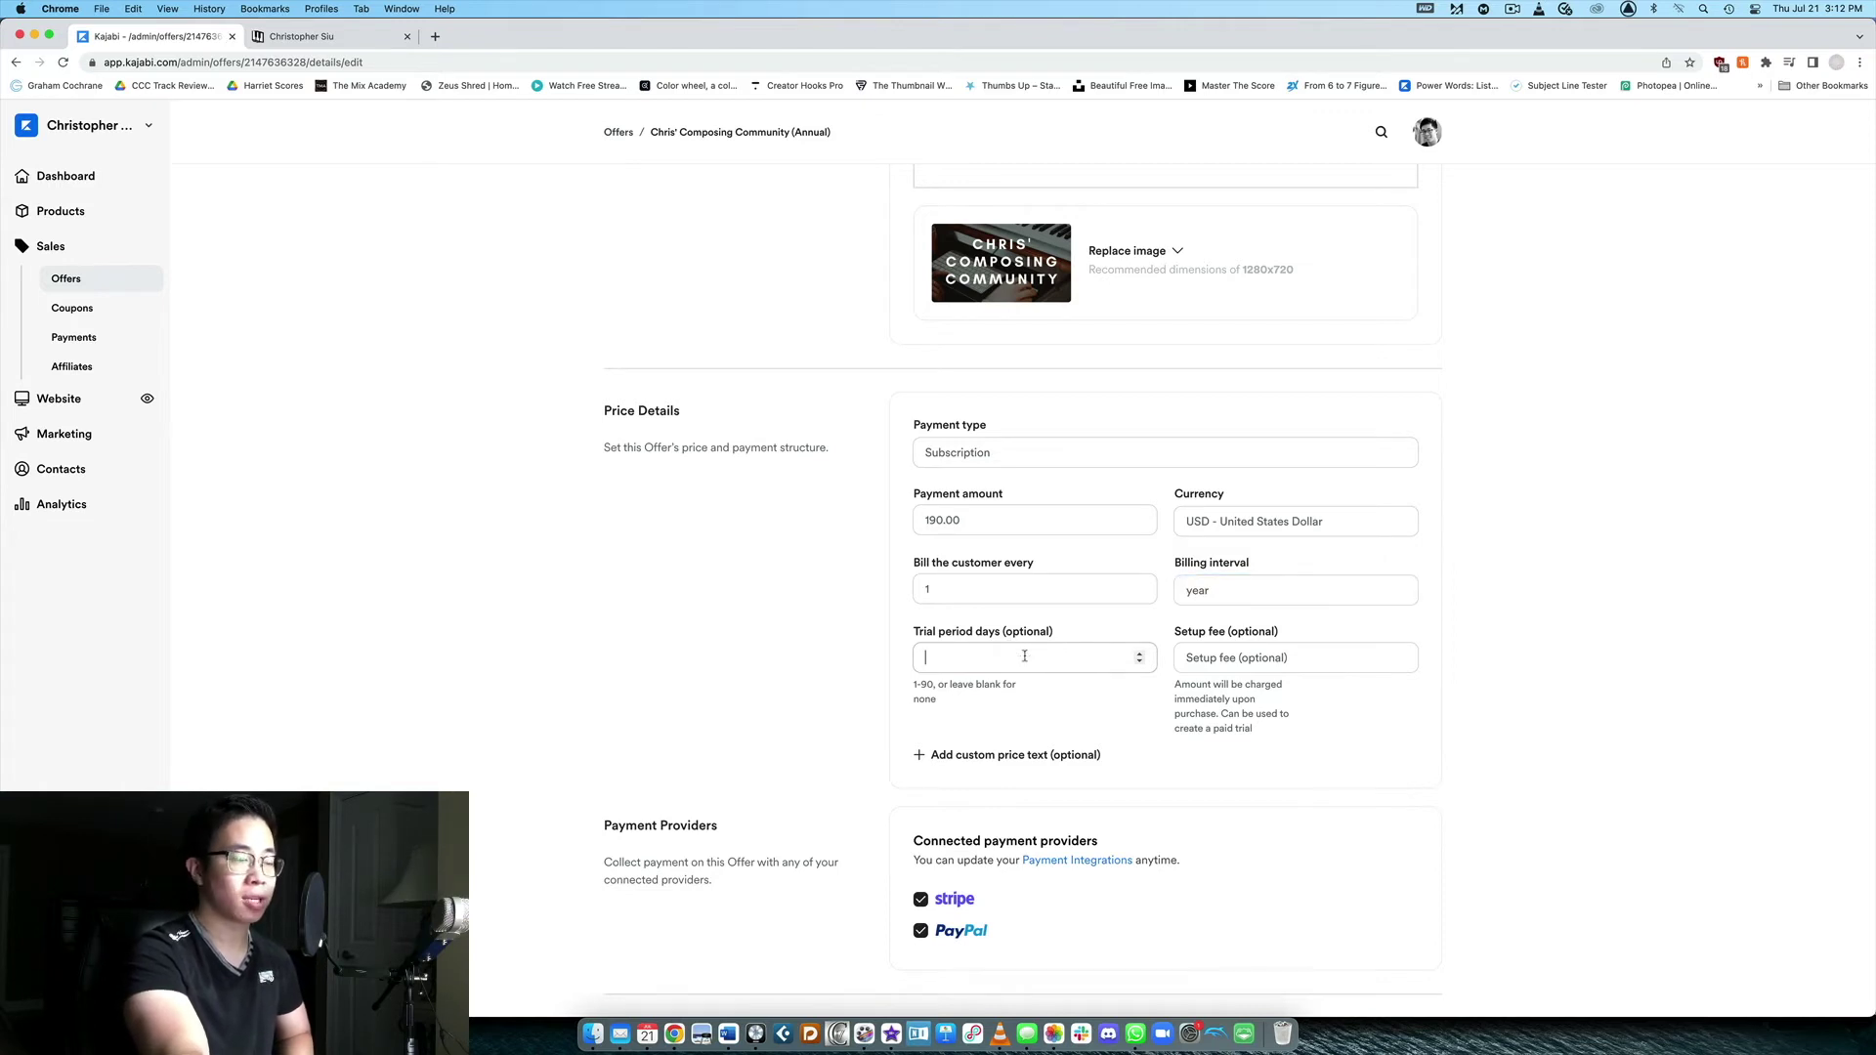
pyautogui.click(1513, 600)
pyautogui.click(1229, 662)
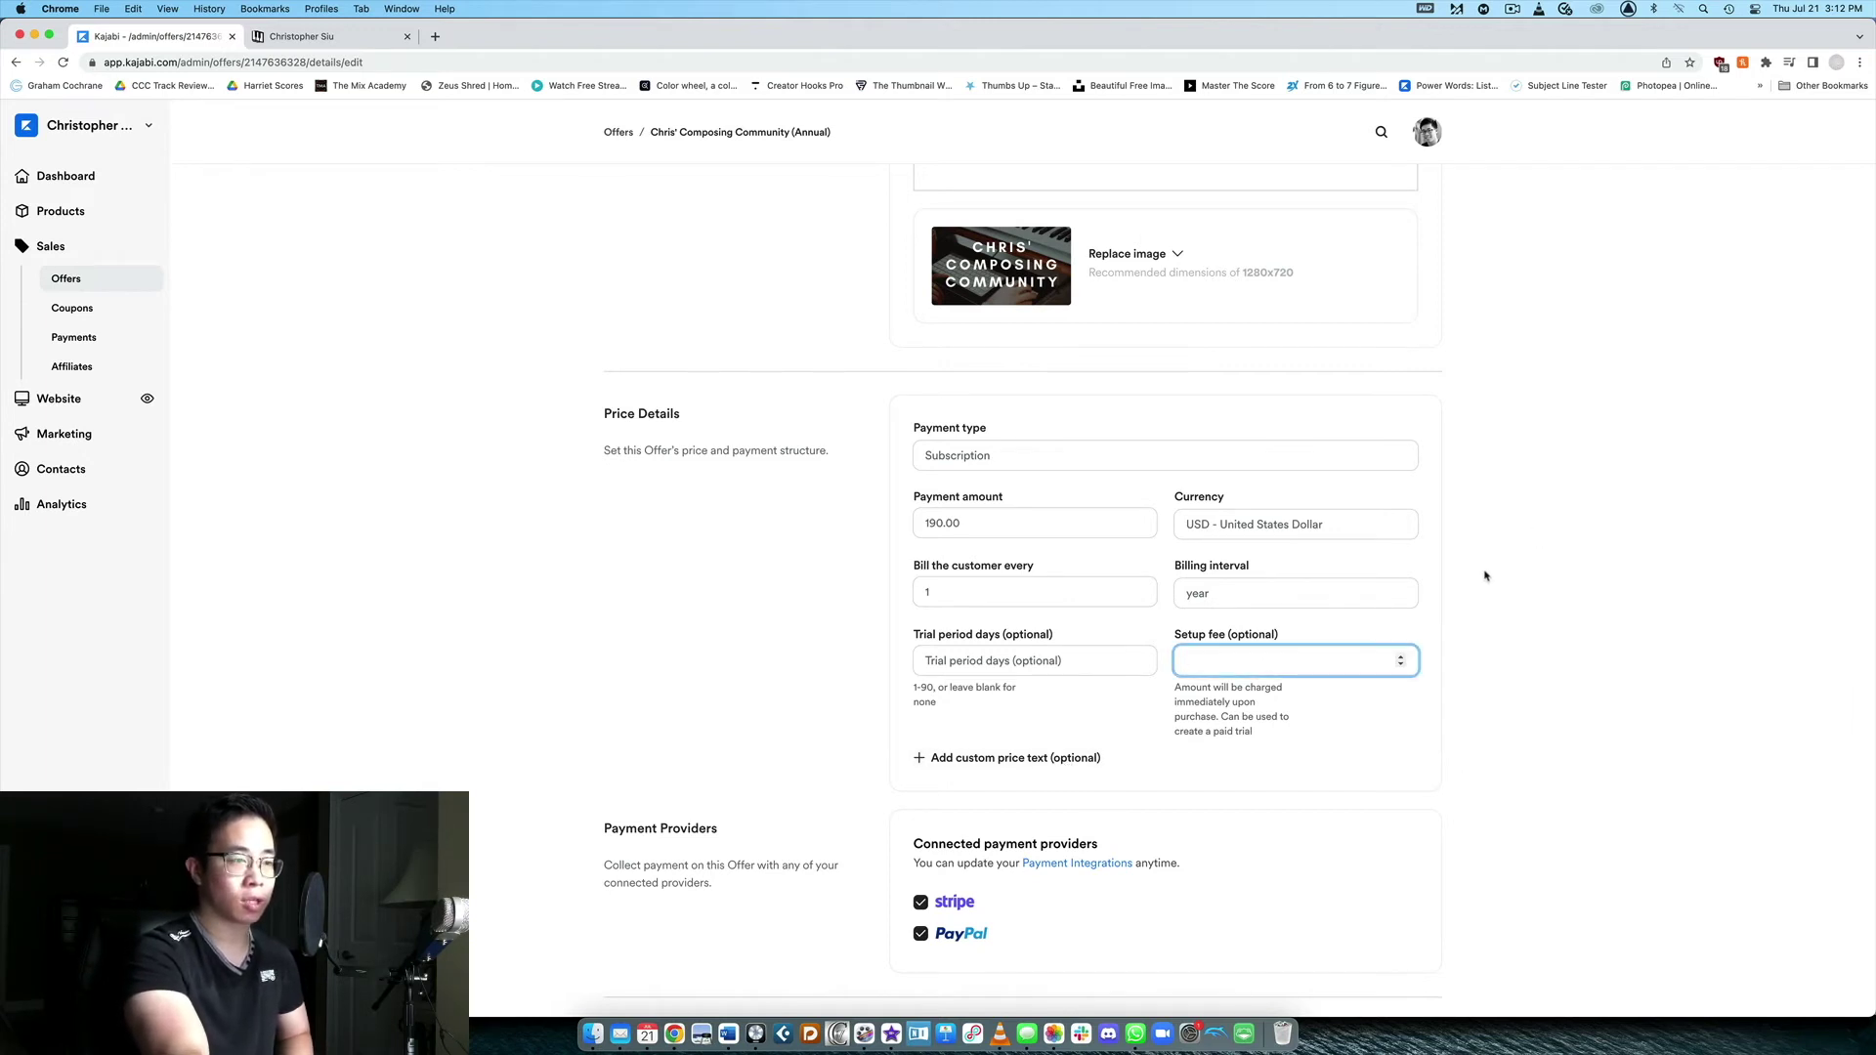
pyautogui.scroll(5, 1529, 600)
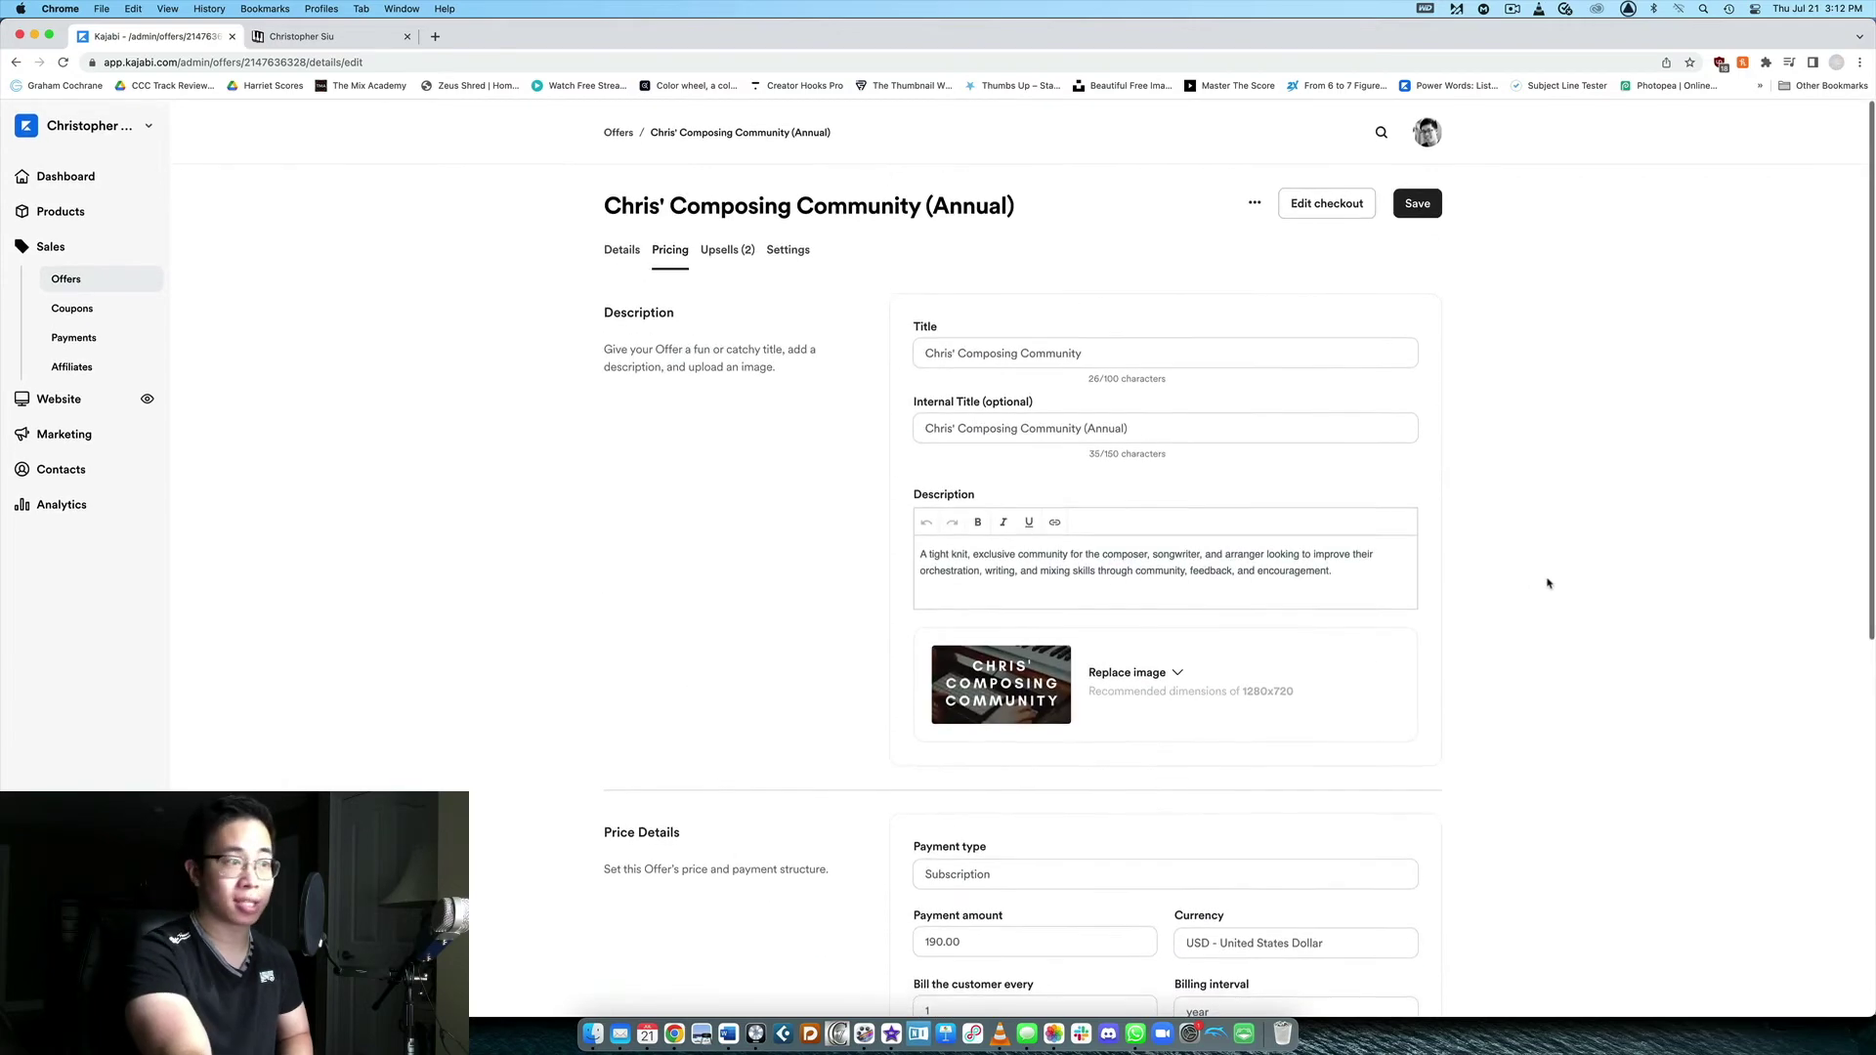